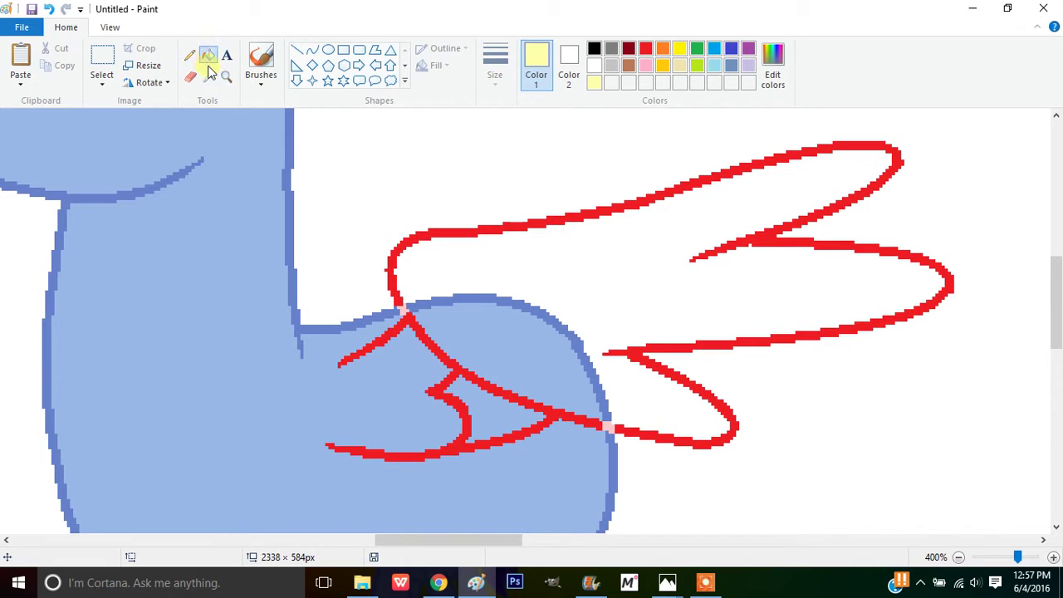
Fill the blue body area and the body outline inside the blue pony's wing with white
left_click(524, 280)
left_click(548, 321)
left_click(552, 332)
left_click(601, 427)
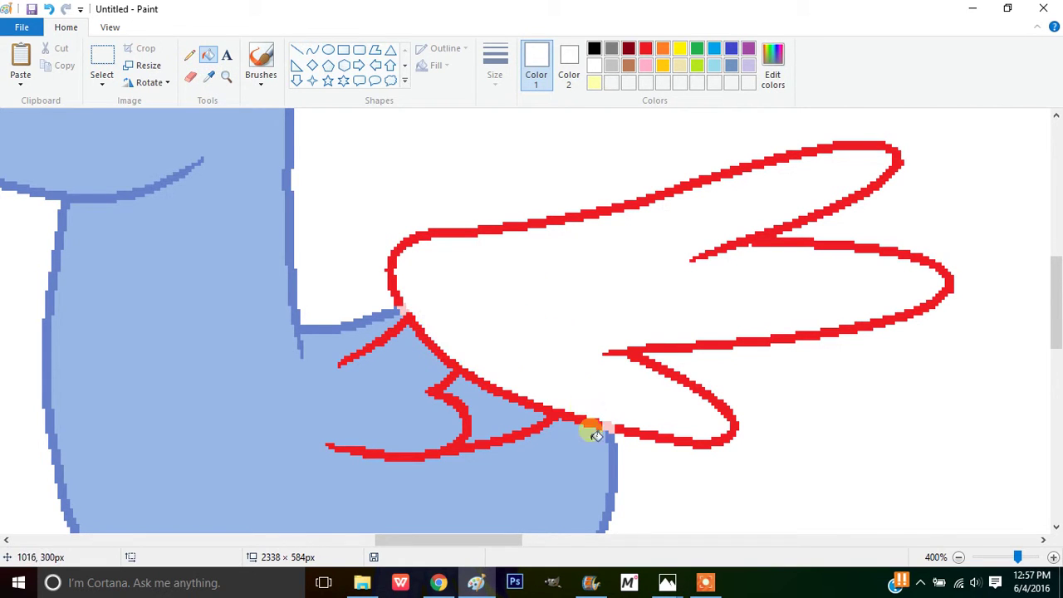
Recolor the blue pony's head, ear and face outlines with the custom pale yellow
scroll(349, 427, "up", 5)
left_click_drag(458, 541, 379, 538)
left_click(593, 83)
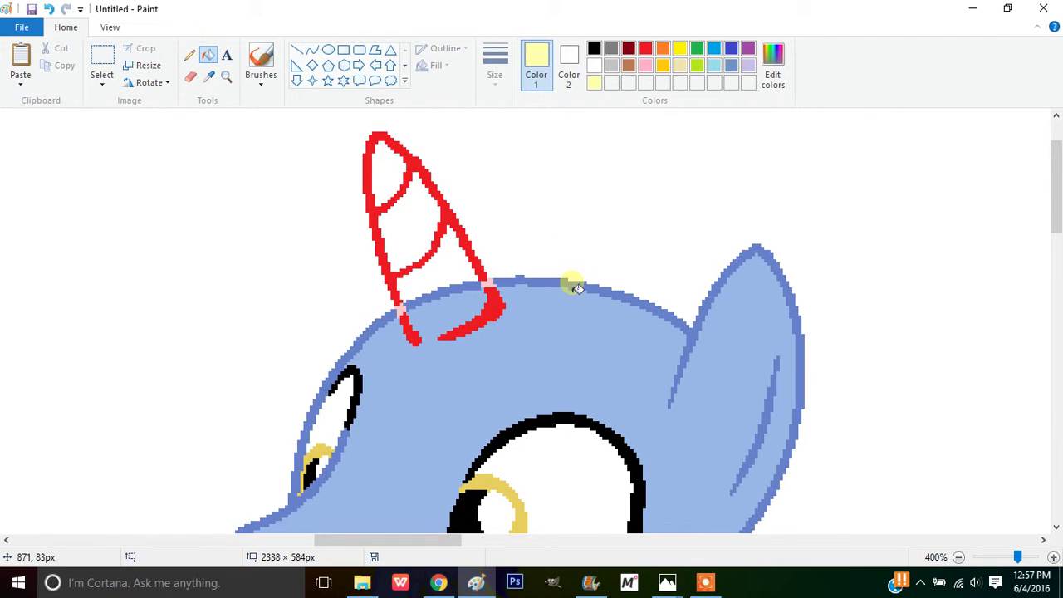
left_click(571, 288)
left_click(476, 289)
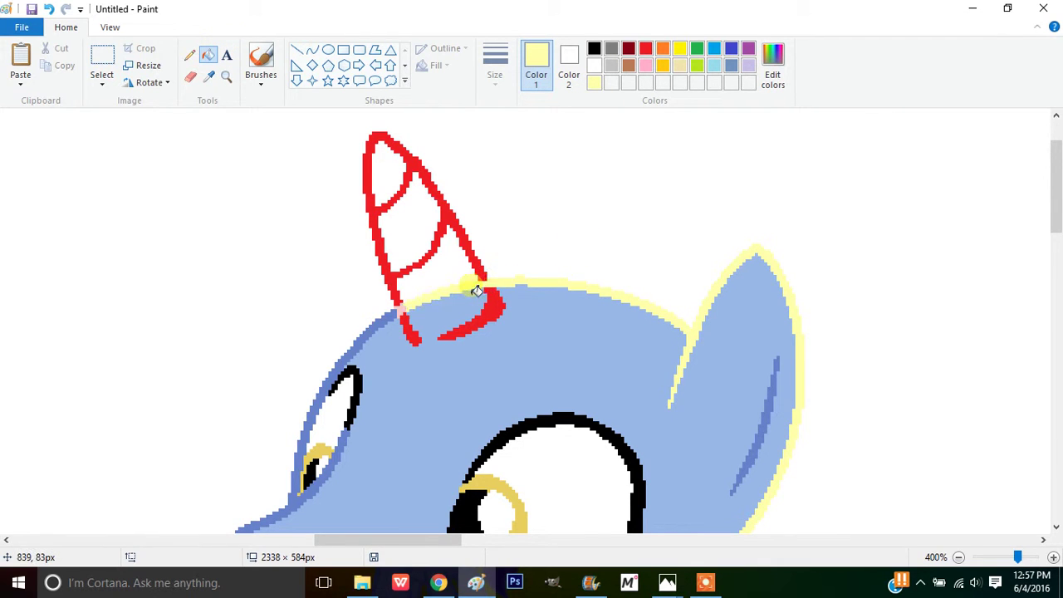
left_click(399, 316)
scroll(716, 285, "down", 3)
left_click(749, 267)
scroll(749, 267, "down", 3)
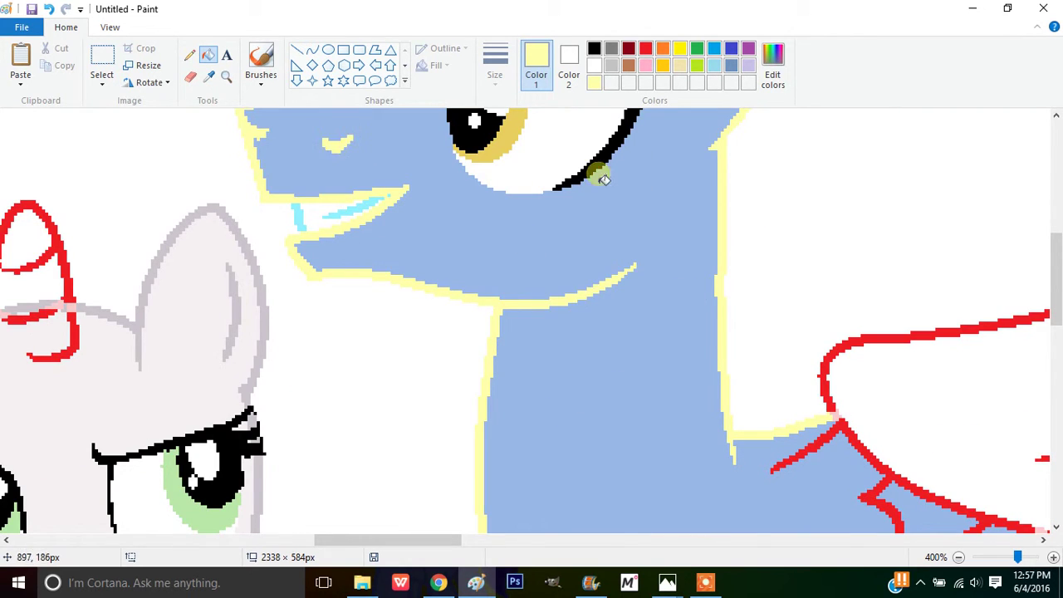
Recolor the blue pony's red wing outline and remaining body line pieces pale yellow, including where the wing meets the body
scroll(596, 172, "down", 3)
left_click(820, 242)
left_click(834, 201)
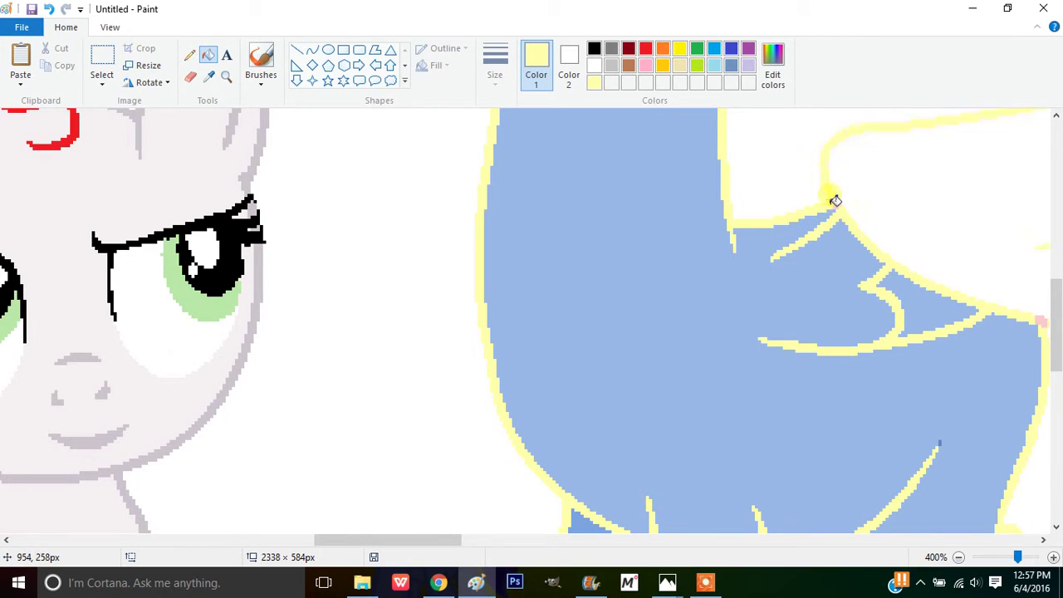
scroll(683, 501, "down", 5)
left_click_drag(434, 540, 514, 537)
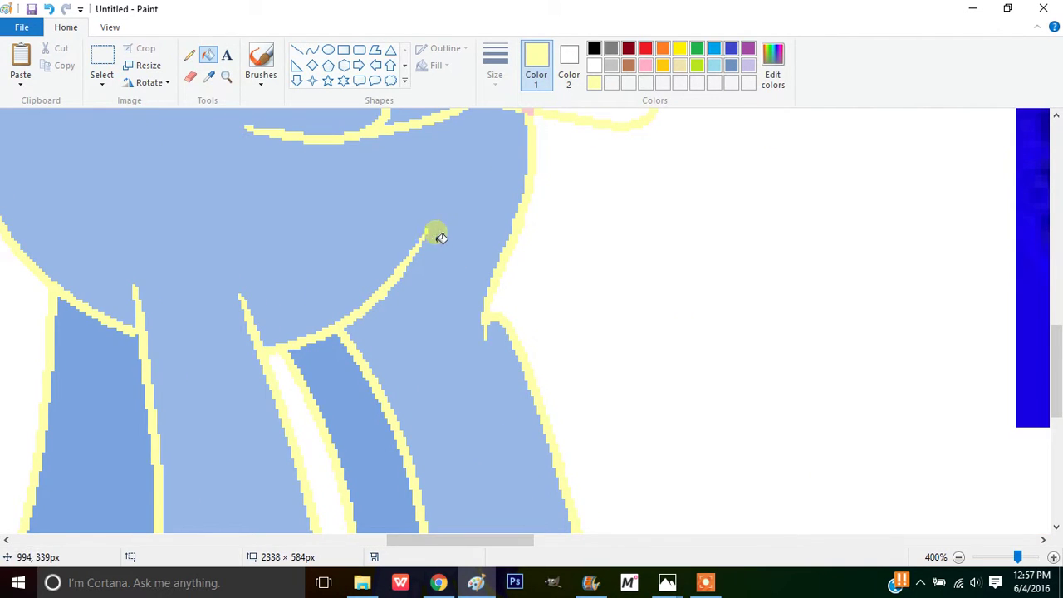
scroll(441, 238, "up", 3)
scroll(532, 325, "up", 3)
scroll(527, 326, "down", 2)
Sample the pale skin tone of the character with glasses and add it to the palette as a custom color
left_click(108, 31)
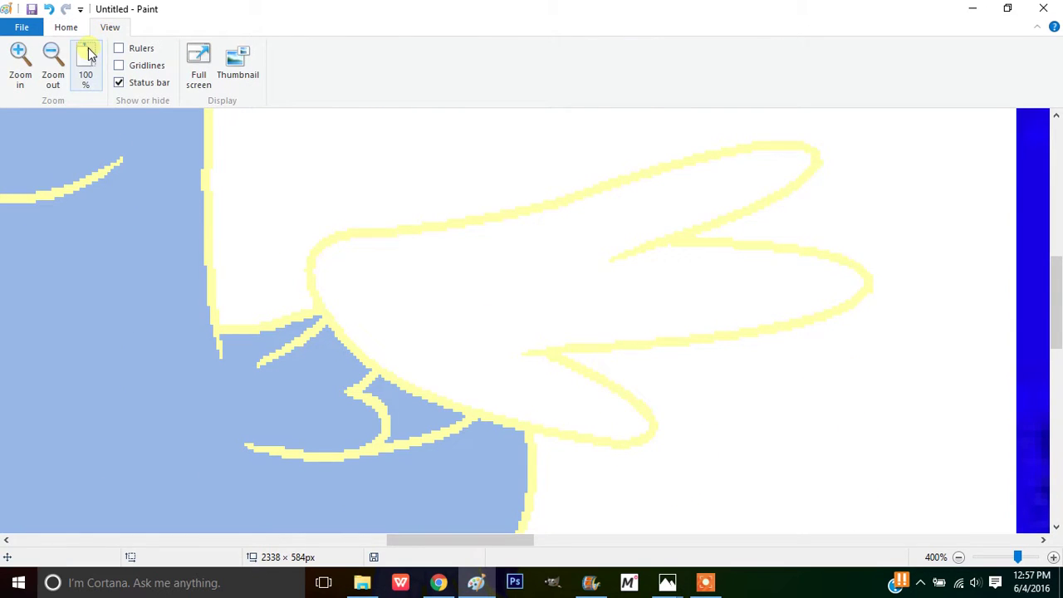
left_click(86, 55)
left_click(59, 54)
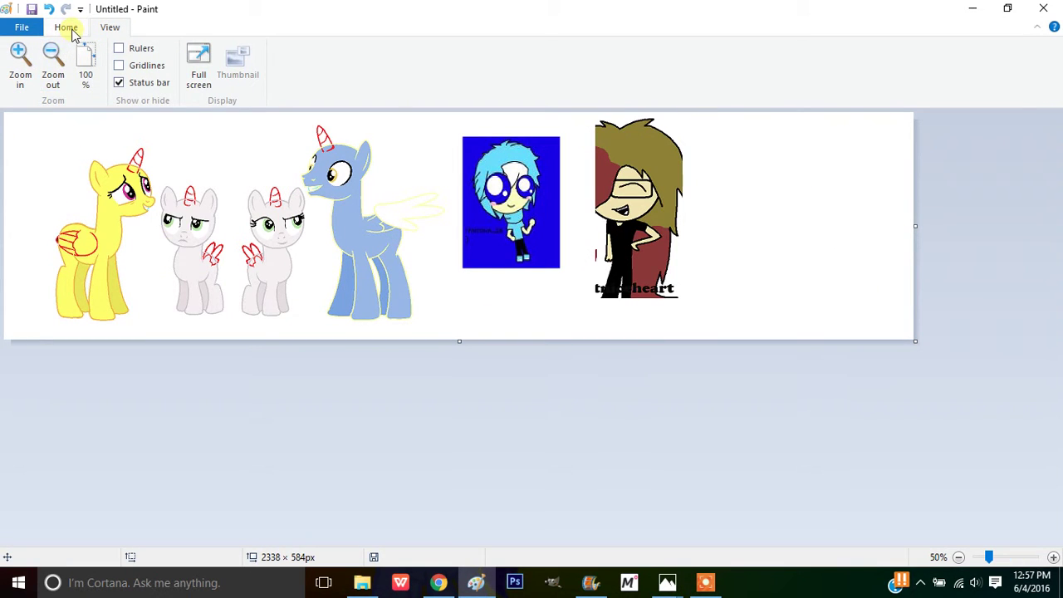
left_click(71, 30)
left_click(208, 76)
left_click(648, 210)
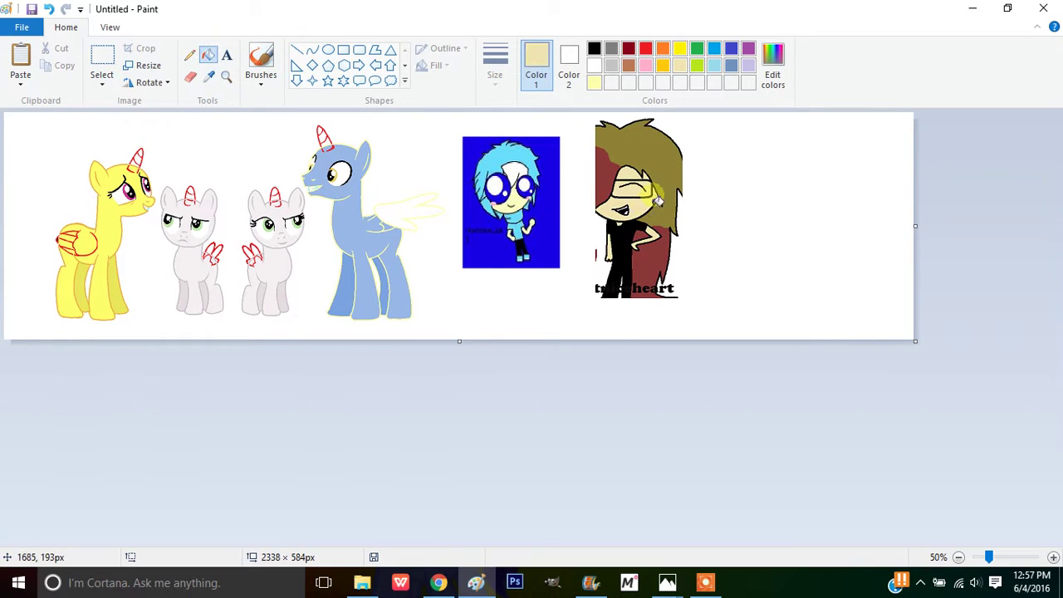
left_click(766, 78)
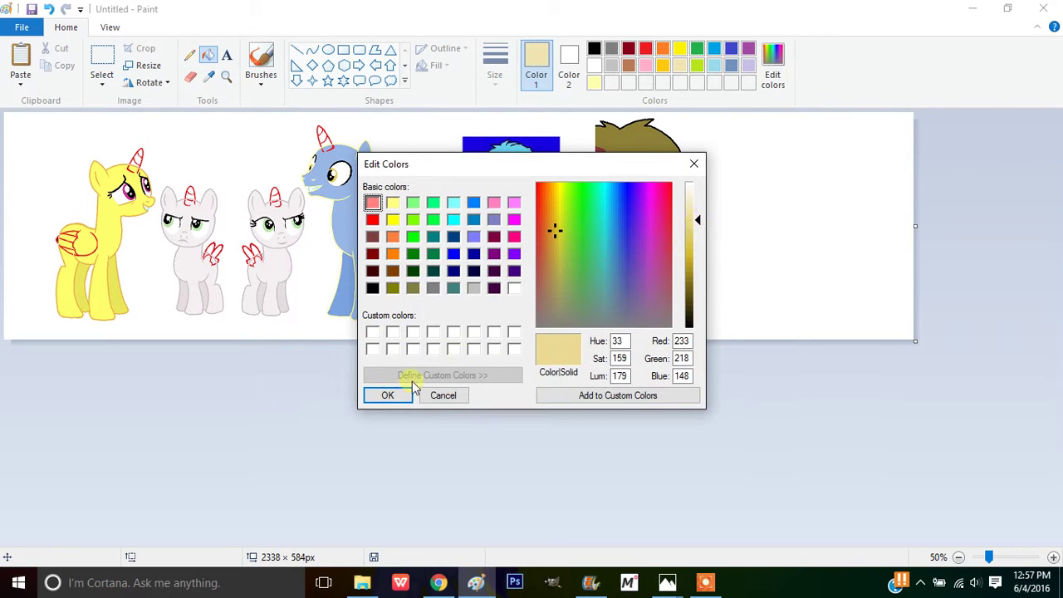
left_click(387, 396)
Sample the yellow pony's body yellow and fill the black patch and outline piece at the wing tip with it
left_click(226, 75)
left_click(154, 234)
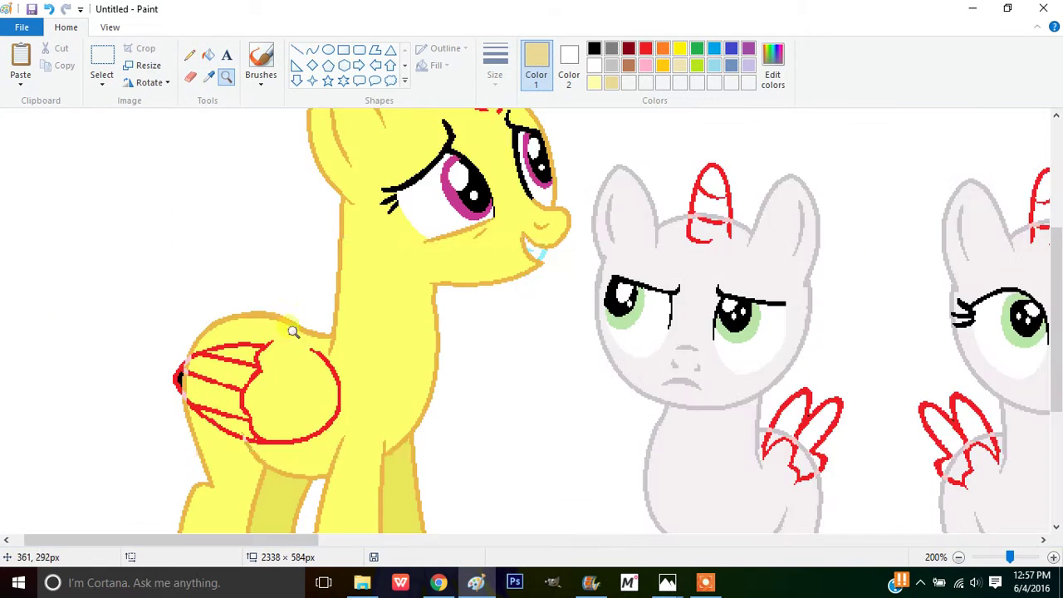
left_click(282, 340)
left_click(285, 249)
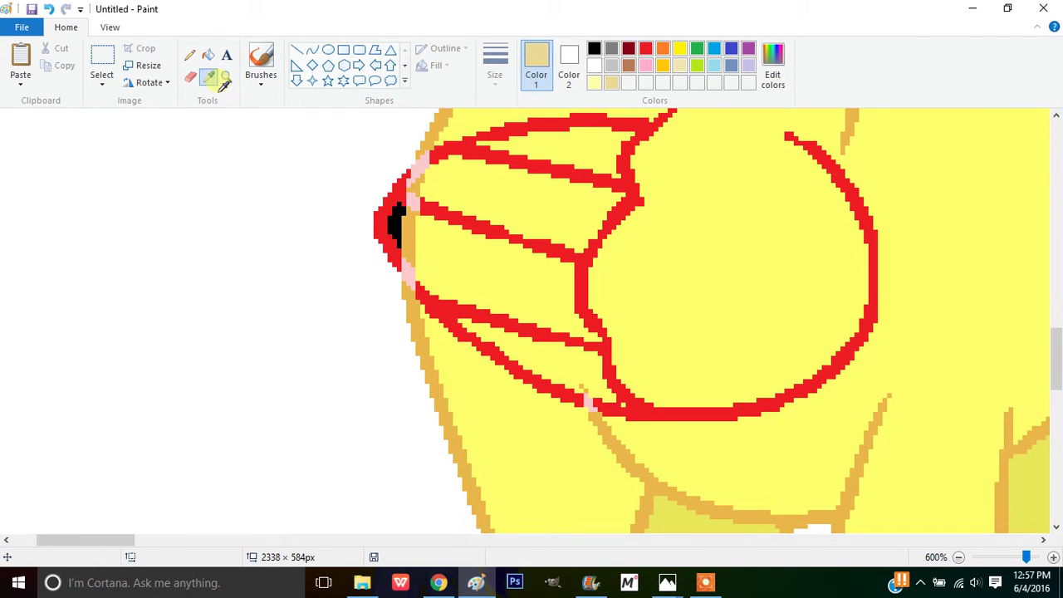
left_click(424, 249)
left_click(399, 236)
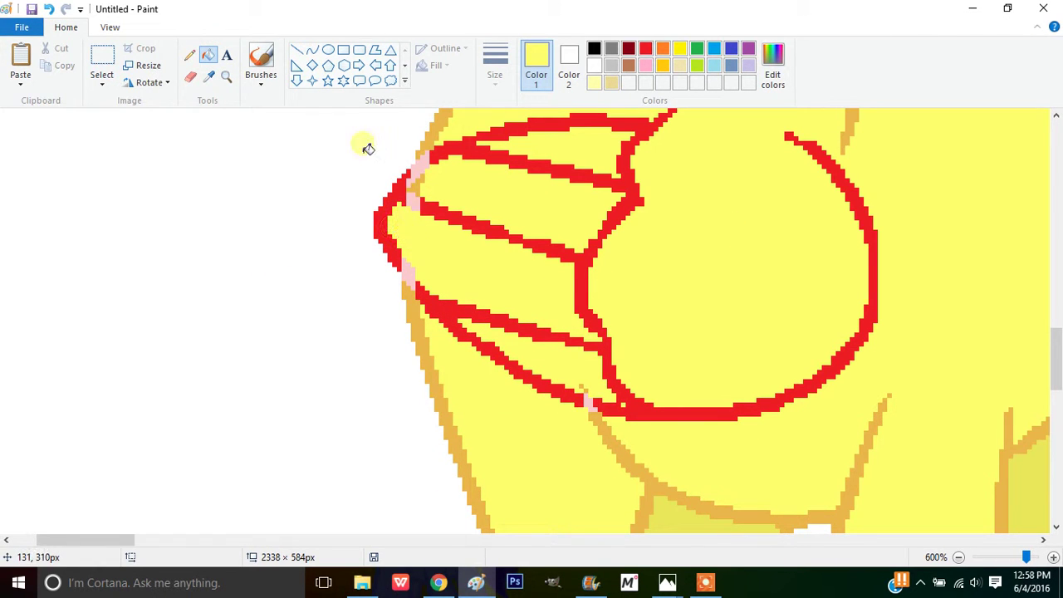
Sample the yellow pony's orange outline color and recolor the red wing lines and pink joints with it
left_click(208, 75)
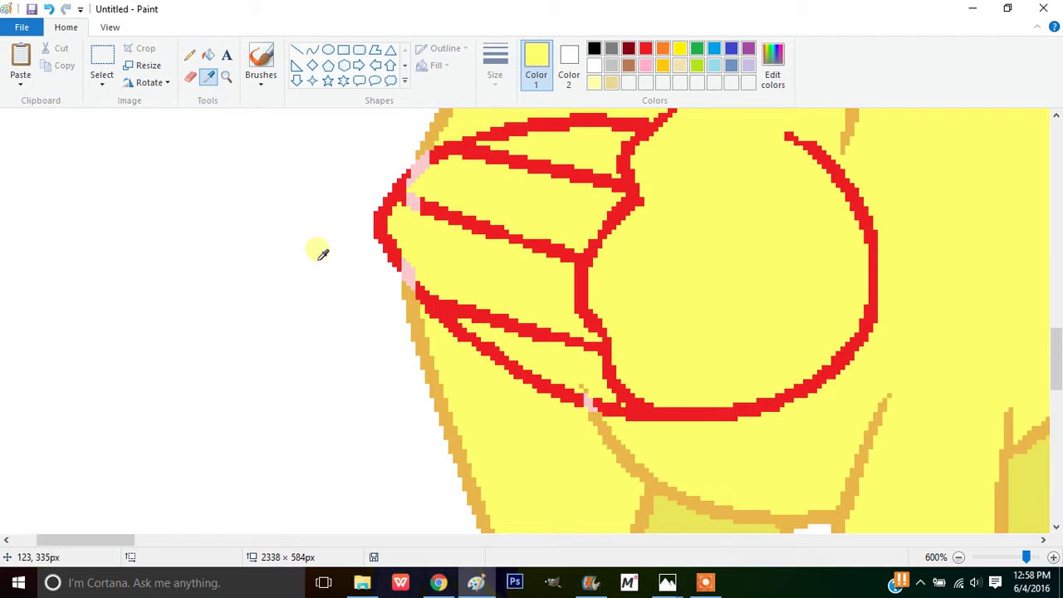
left_click(409, 304)
left_click(403, 264)
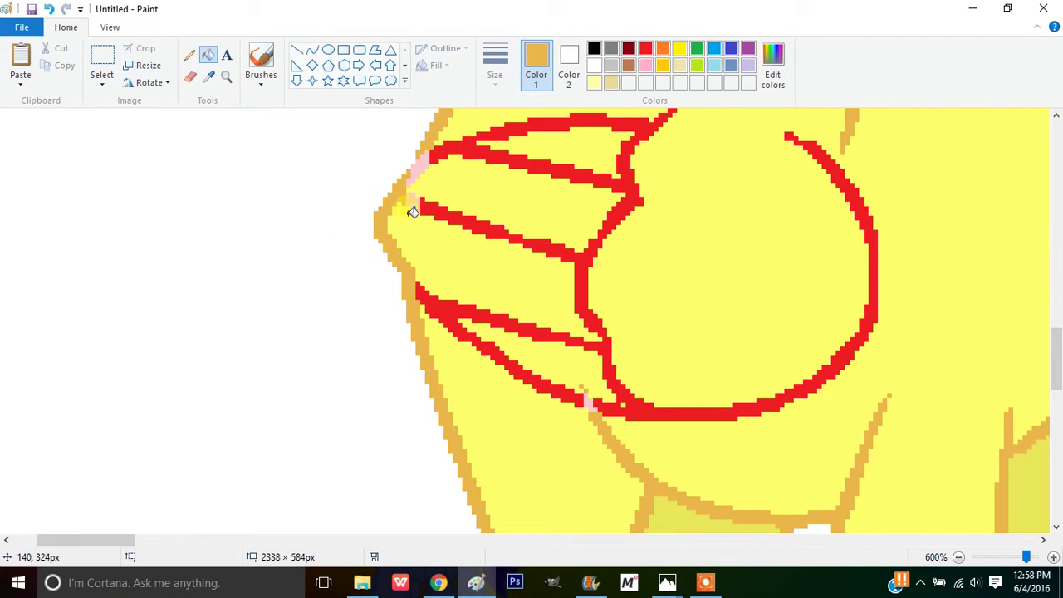
left_click(458, 152)
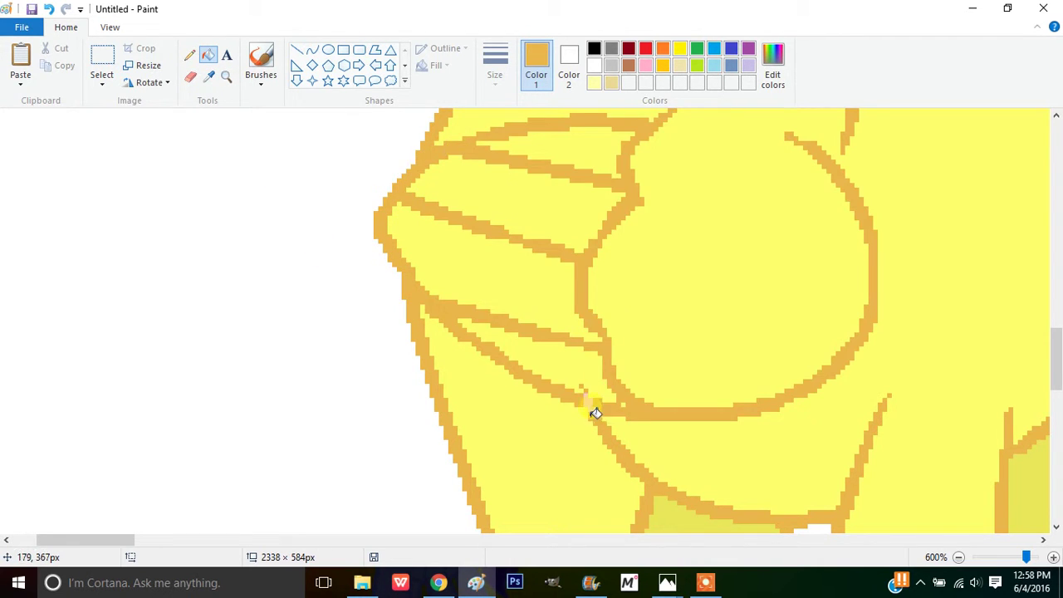
Sample the body yellow and pencil over the stray orange pixels inside the yellow pony's lower wing feather
left_click(208, 76)
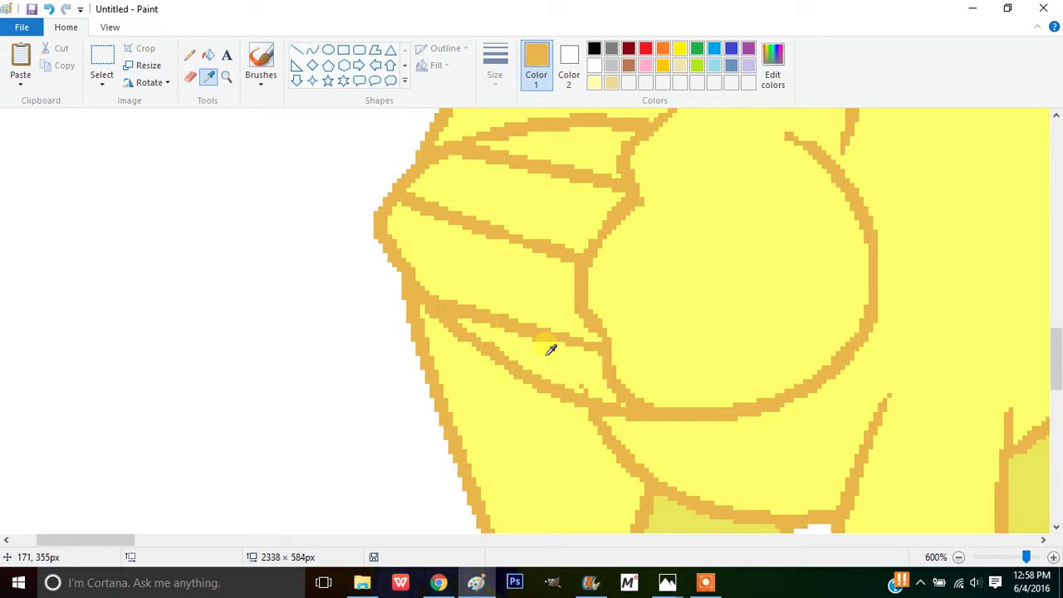
left_click(579, 375)
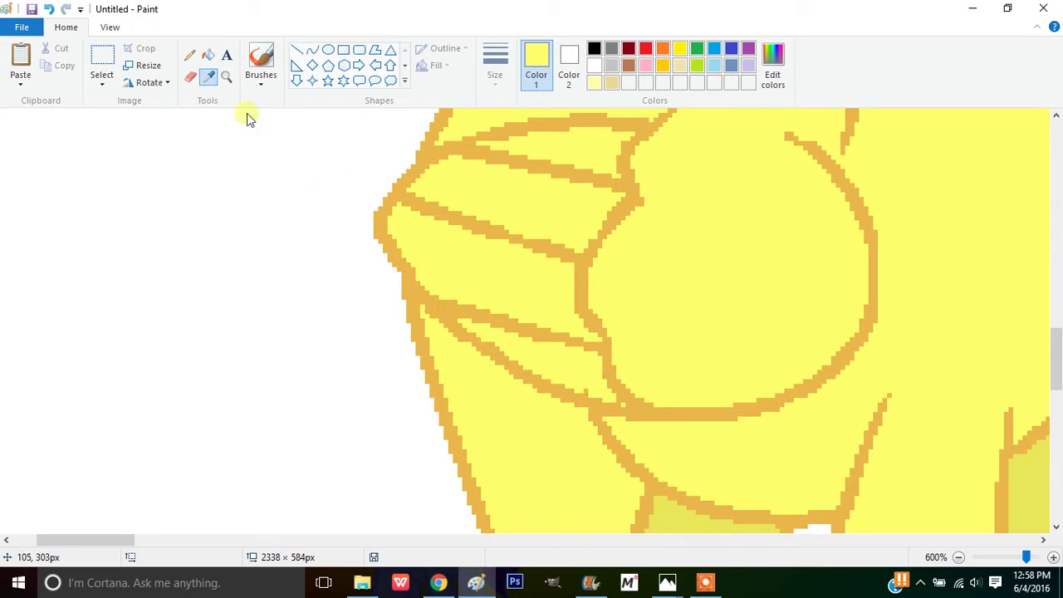
left_click(189, 54)
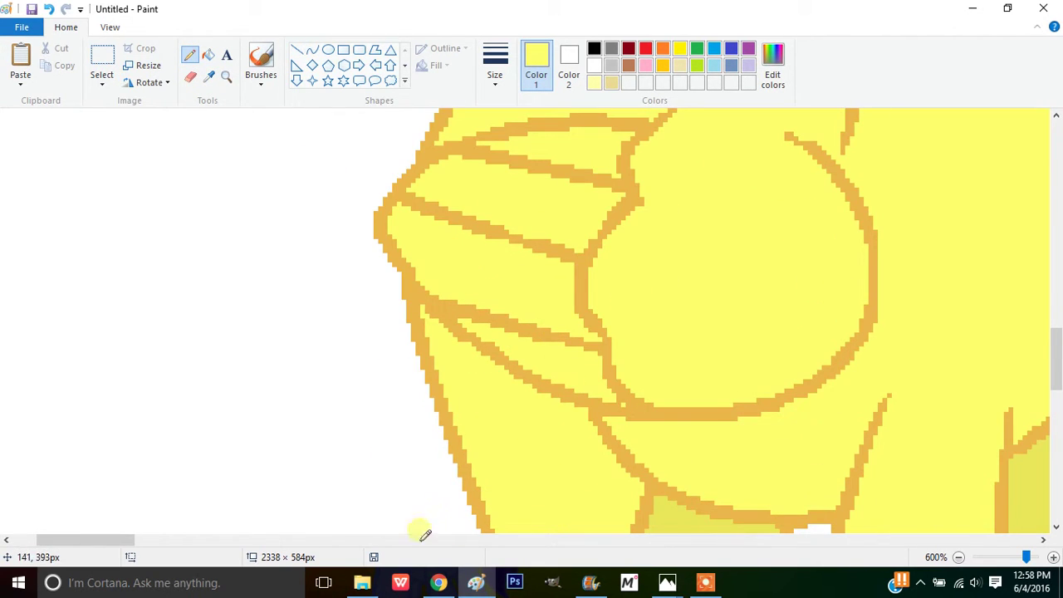
Fill the yellow pony's horn segments and the head outline crossing the horn with the sampled body yellow
left_click_drag(133, 540, 194, 540)
scroll(240, 421, "up", 8)
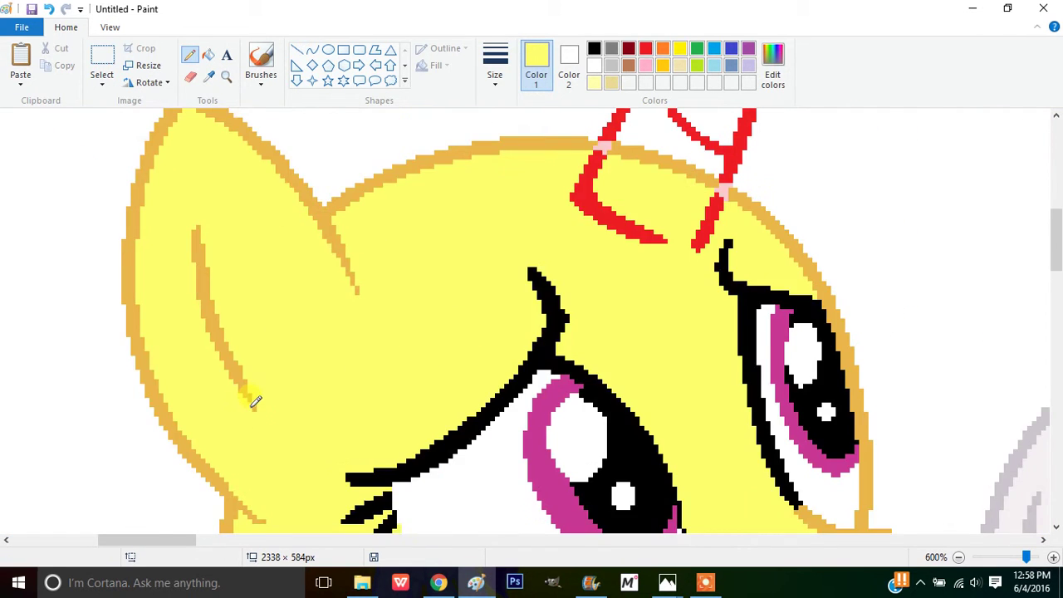
scroll(255, 402, "up", 2)
left_click(211, 86)
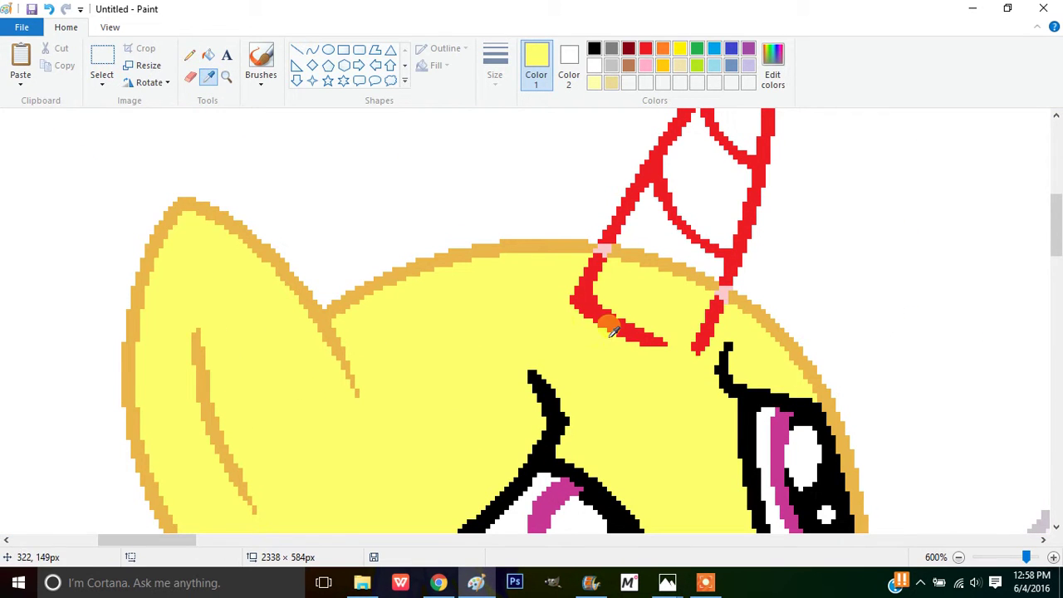
left_click(569, 242)
left_click(209, 76)
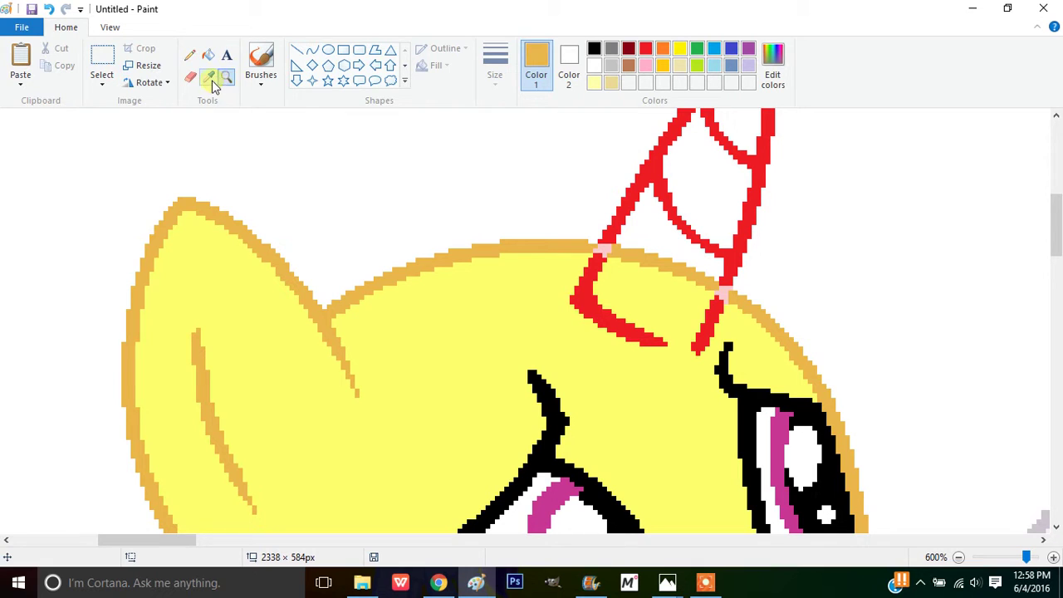
left_click(655, 296)
left_click(208, 55)
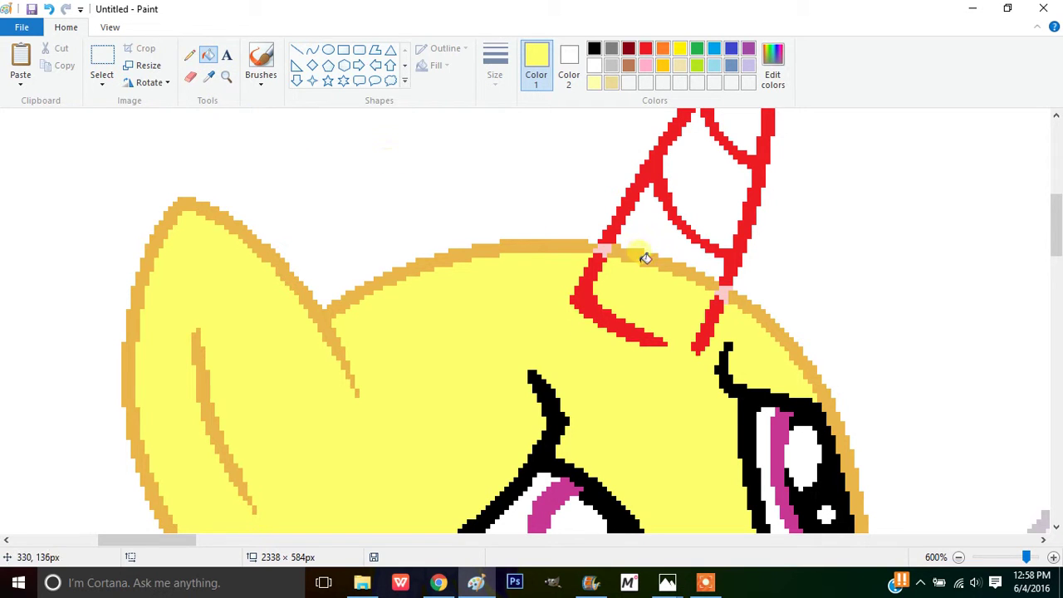
left_click(706, 202)
scroll(705, 202, "up", 2)
left_click(730, 214)
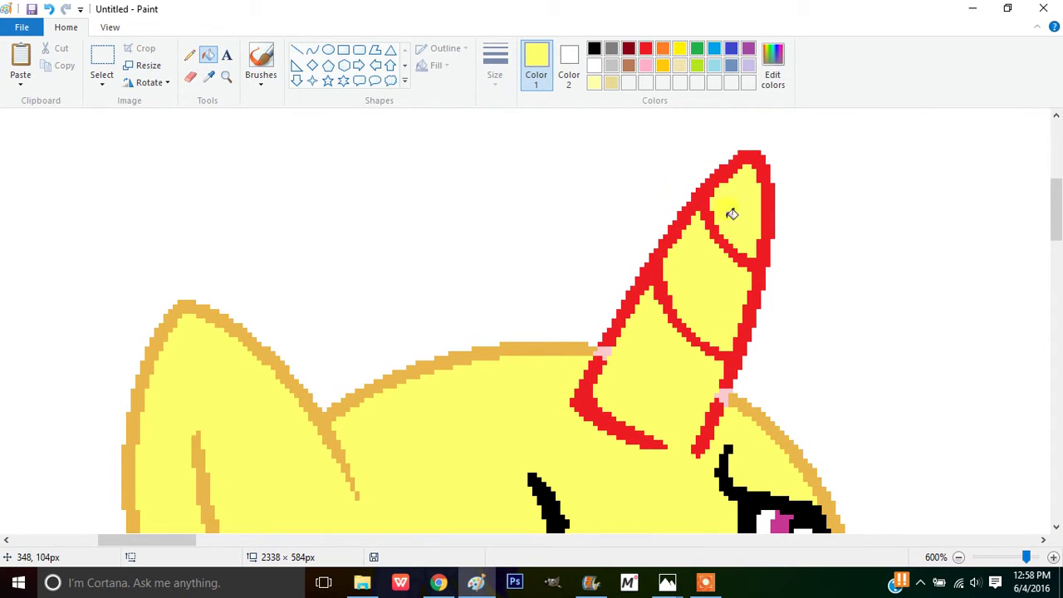
Sample the orange head outline color and recolor the yellow pony's red horn lines and pink joints with it
left_click(209, 77)
left_click(593, 362)
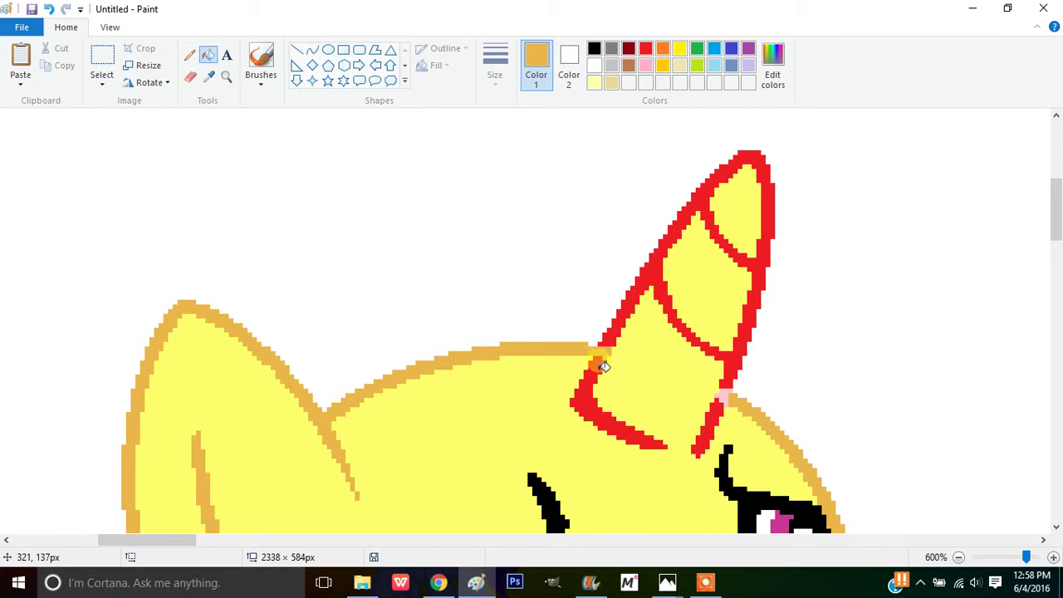
left_click(598, 362)
left_click(669, 293)
left_click(712, 420)
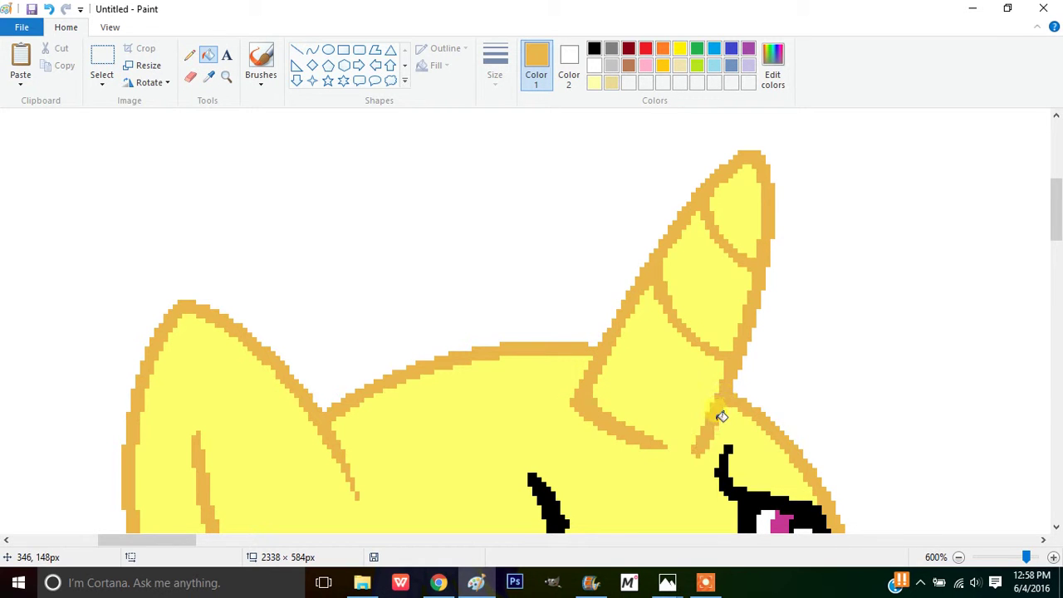
Sample the grey outline color on the frowning foal's head and fill the pink patch beside its horn with it
scroll(718, 431, "down", 7)
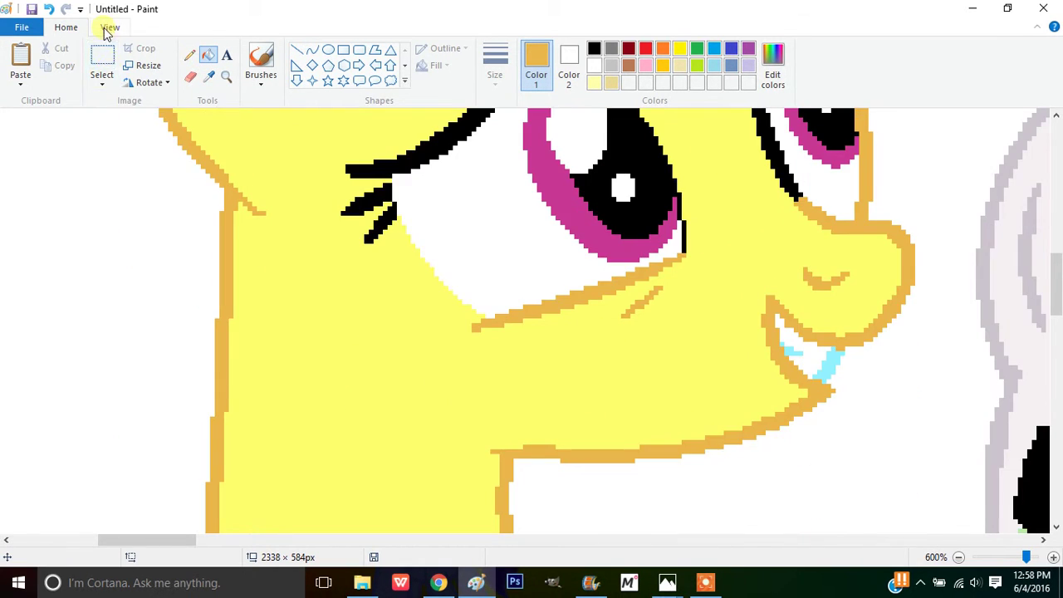
left_click(109, 28)
left_click(88, 65)
left_click(66, 27)
left_click(224, 76)
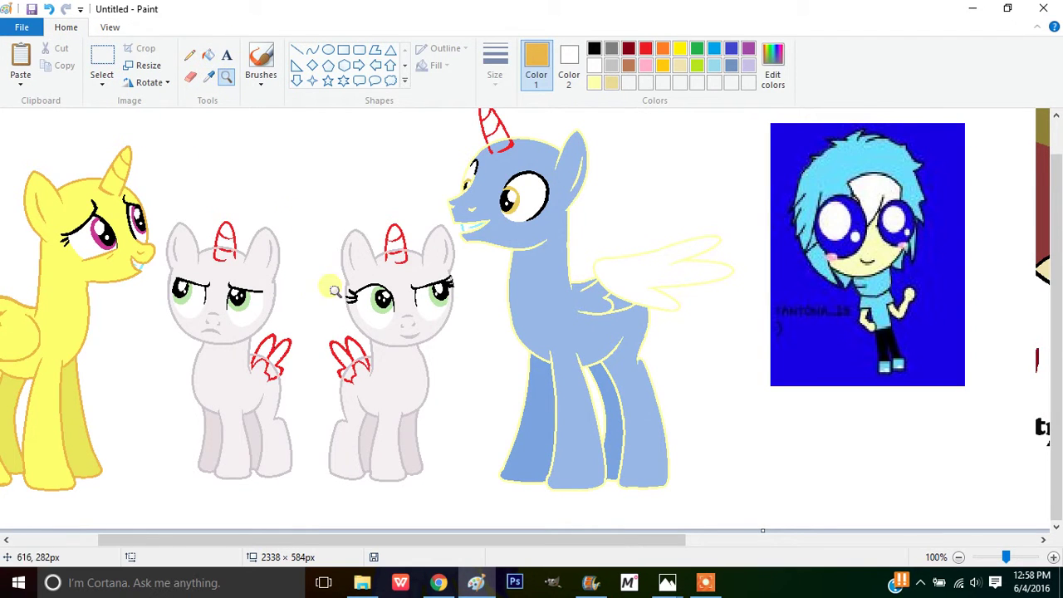
left_click(349, 291)
left_click(407, 315)
left_click(257, 170)
left_click(326, 156)
left_click(208, 77)
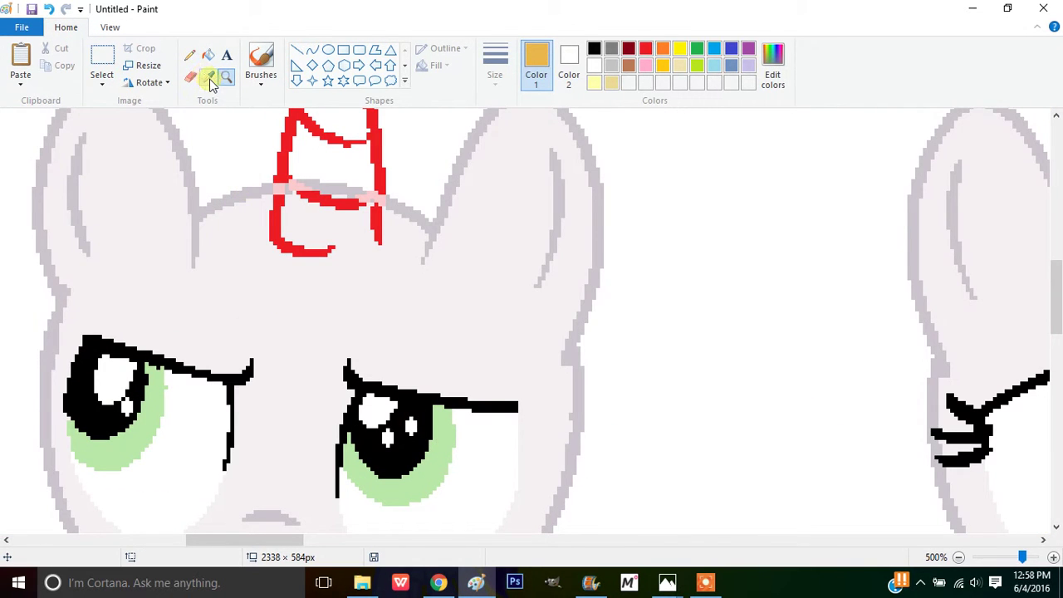
left_click(257, 197)
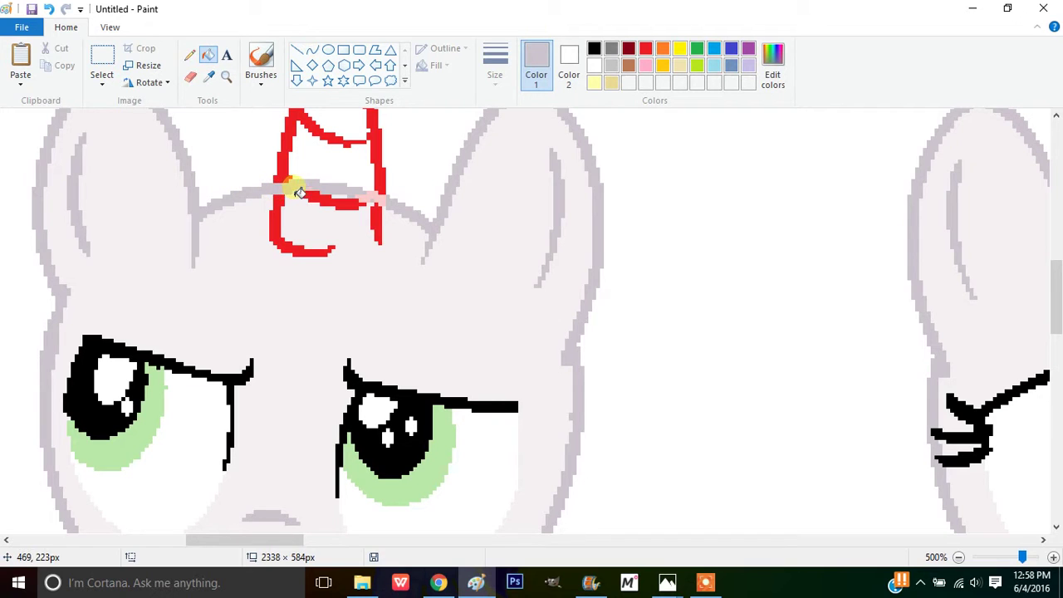
Sample the frowning foal's light body grey and fill its wing feathers and the body outline inside the wing with it
scroll(375, 199, "down", 5)
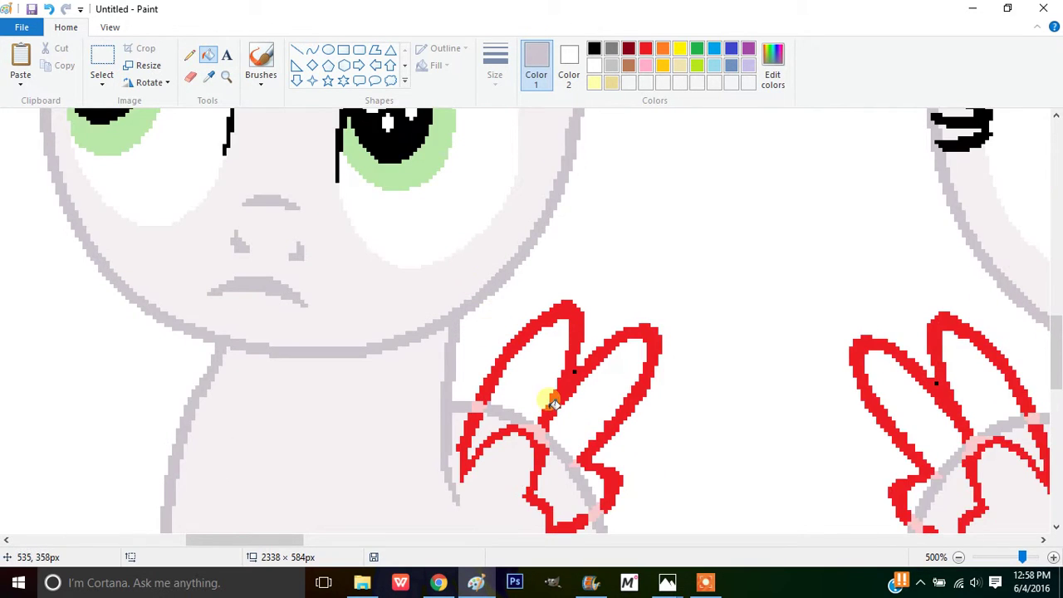
left_click(210, 77)
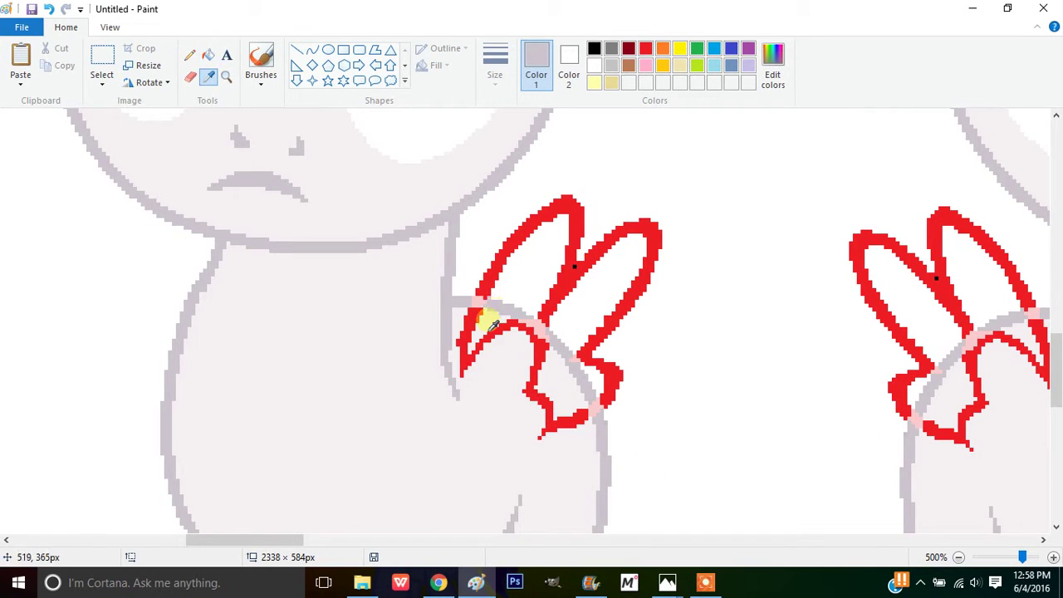
left_click(491, 325)
left_click(503, 310)
left_click(517, 303)
left_click(564, 351)
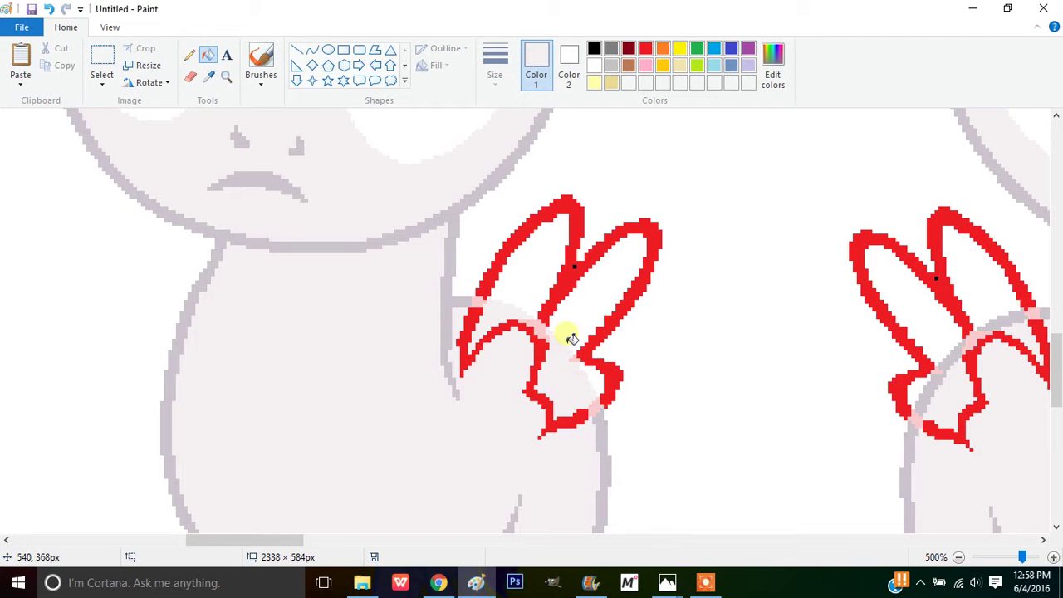
left_click(572, 338)
left_click(578, 361)
left_click(518, 288)
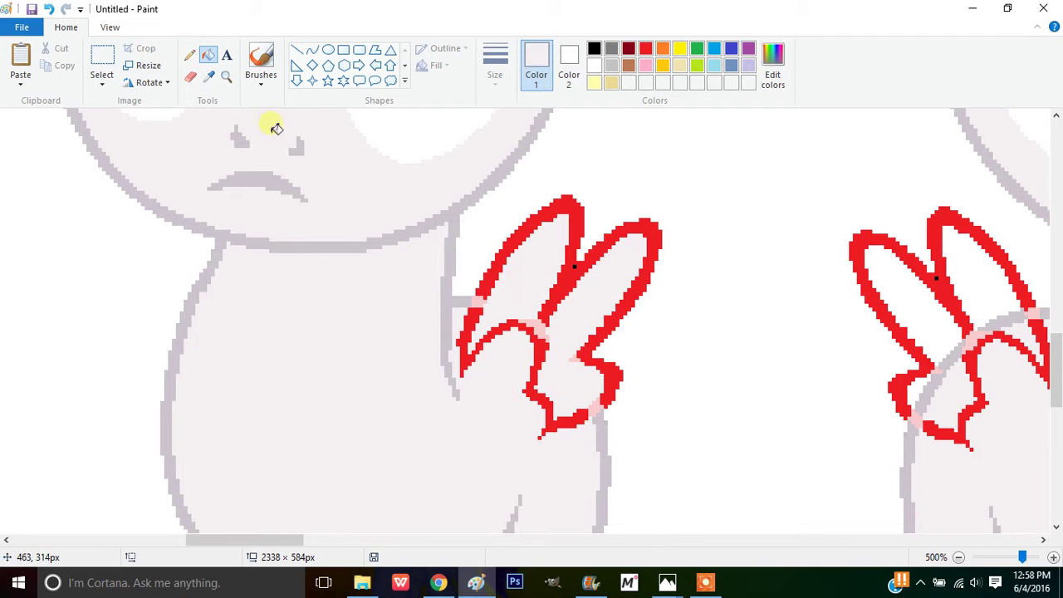
Sample the grey outline color and recolor the frowning foal's red wing lines and the pink patches along them with it
left_click(207, 77)
left_click(469, 308)
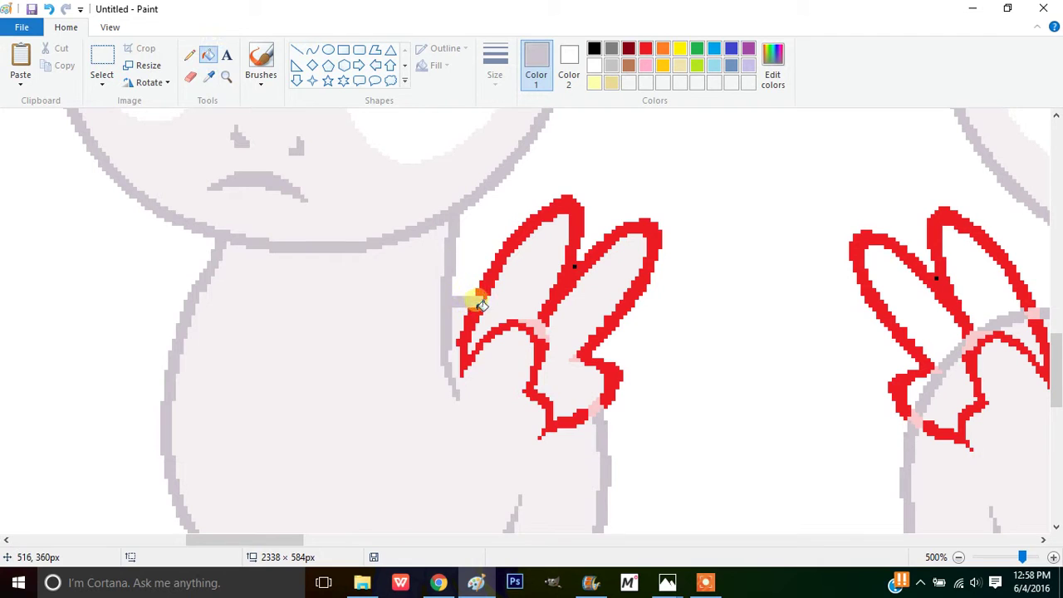
left_click(472, 310)
left_click(488, 280)
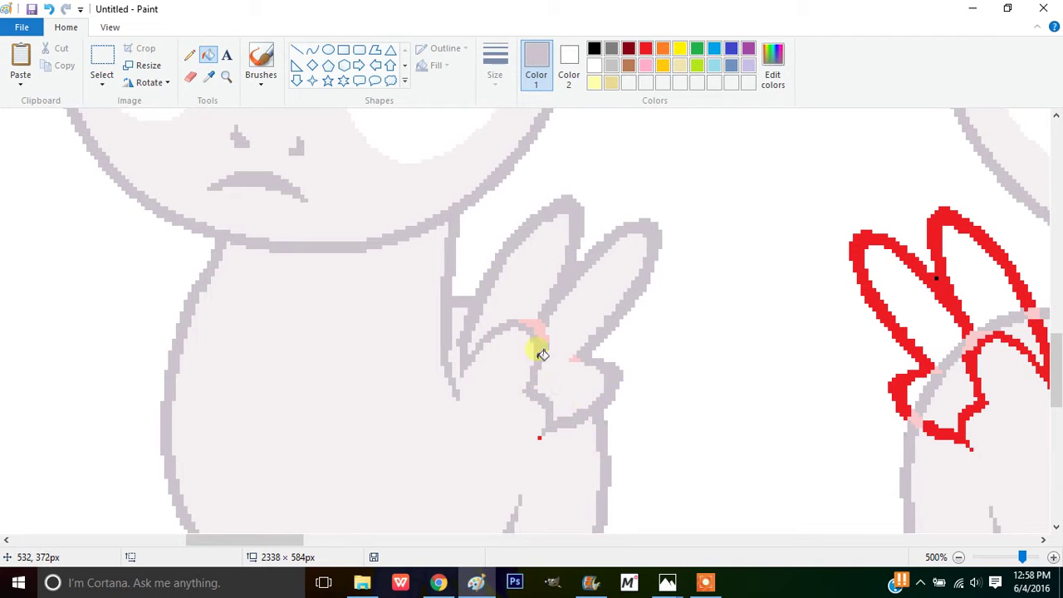
Sample the frowning foal's light body grey and fill the red horn lines lying inside its head with it
left_click(207, 76)
left_click(502, 421)
scroll(465, 415, "up", 5)
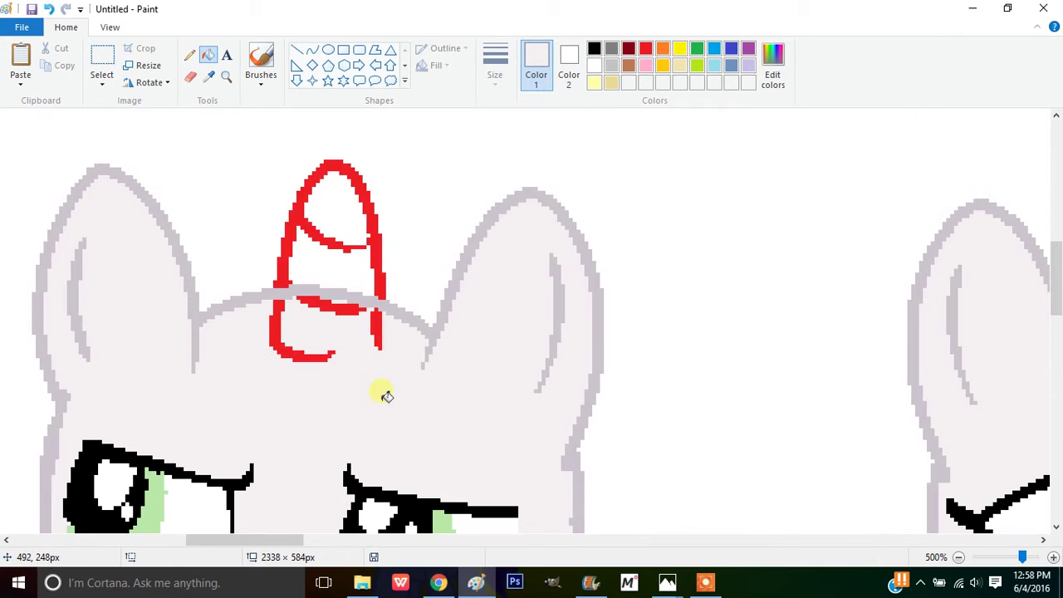
left_click(308, 358)
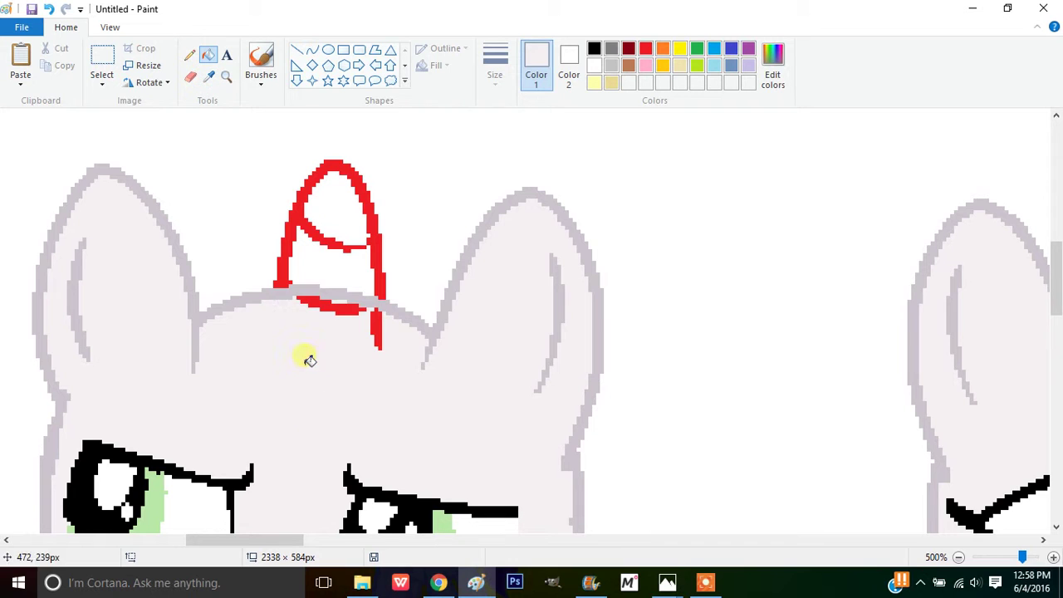
left_click(342, 312)
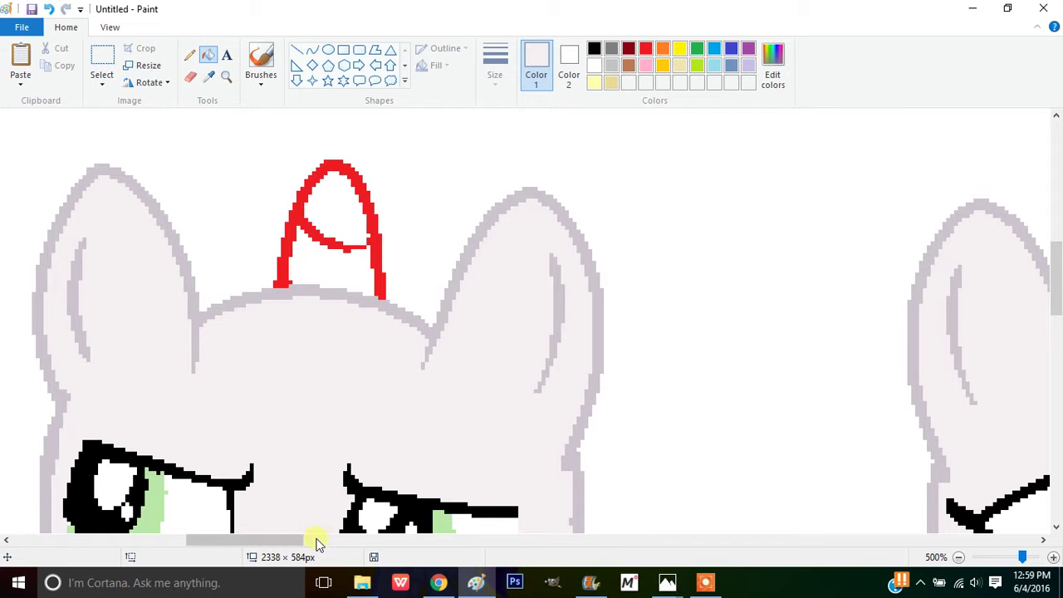
Sample the smiling foal's grey outline color and fill the pink patches where the wing crosses its body outline
left_click_drag(301, 541, 387, 541)
scroll(441, 331, "down", 8)
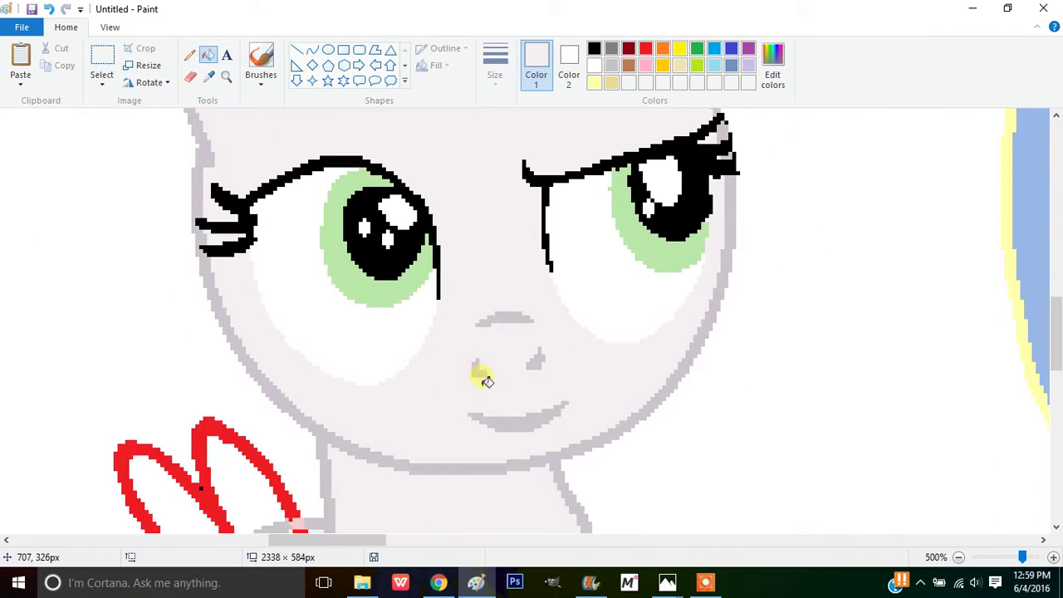
left_click(208, 76)
left_click(316, 213)
left_click(207, 54)
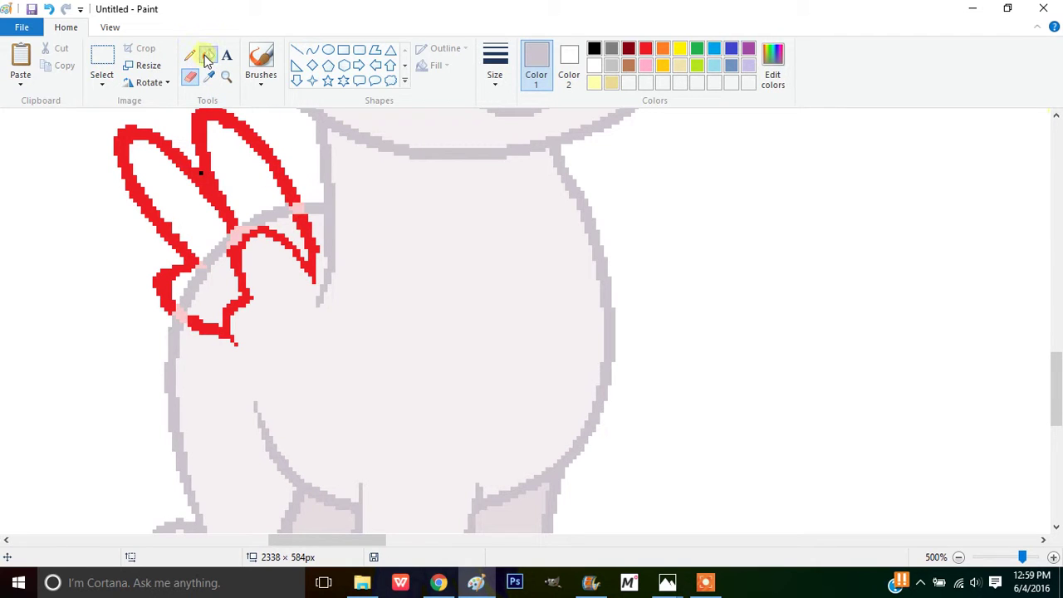
left_click(286, 220)
left_click(238, 230)
left_click(205, 266)
left_click(183, 322)
Remove the smiling foal's red wing by filling the lines inside the body with body grey and the rest with white
left_click(208, 76)
left_click(254, 322)
left_click(236, 345)
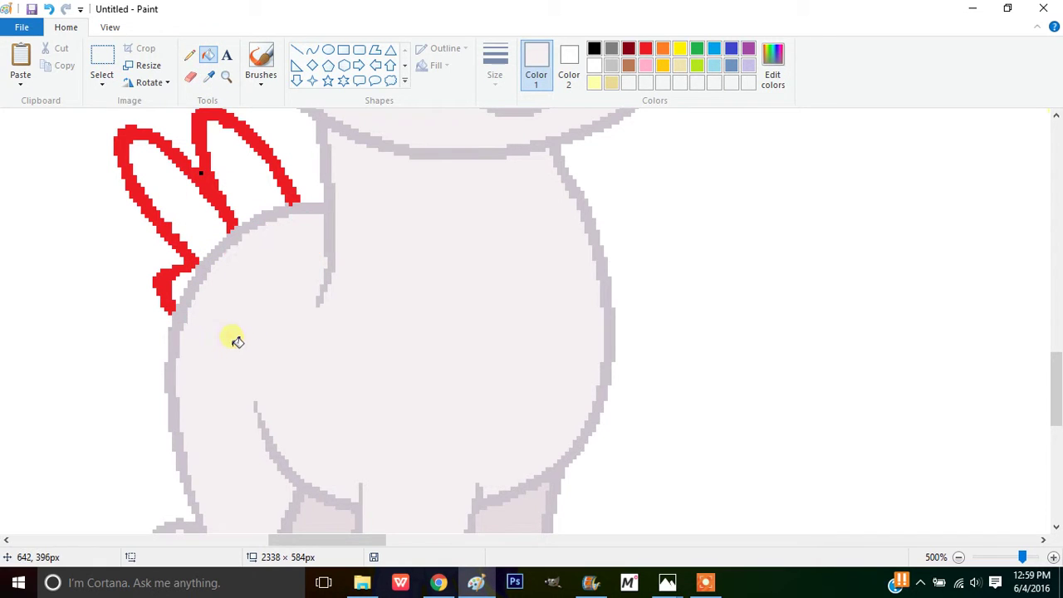
left_click(273, 126)
left_click(266, 151)
Sample the red of the smiling foal's horn and fill the pink joints where the horn meets the head outline
scroll(344, 233, "up", 10)
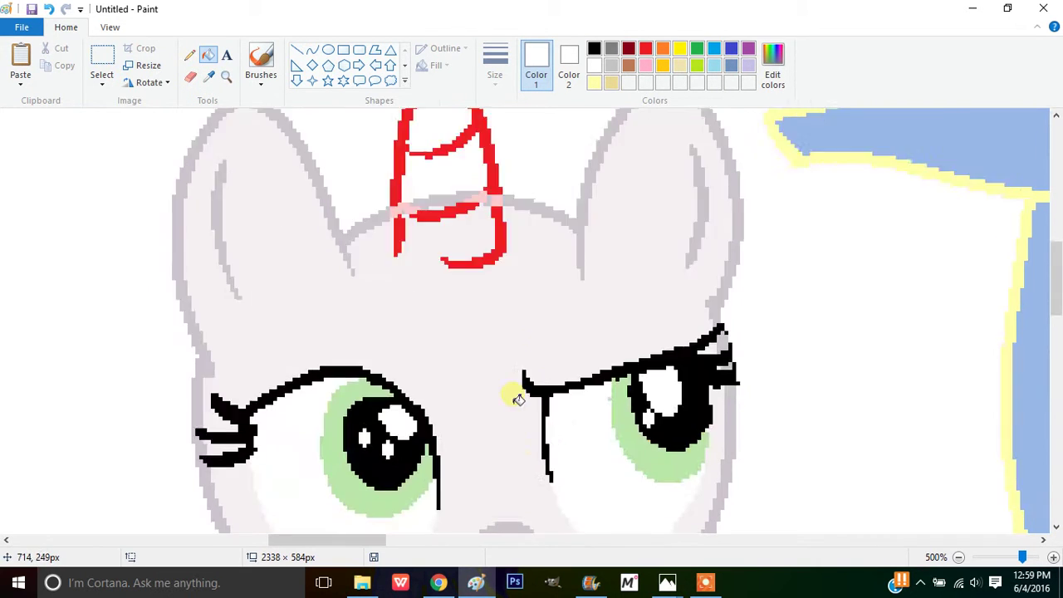
left_click(207, 77)
scroll(378, 299, "down", 3)
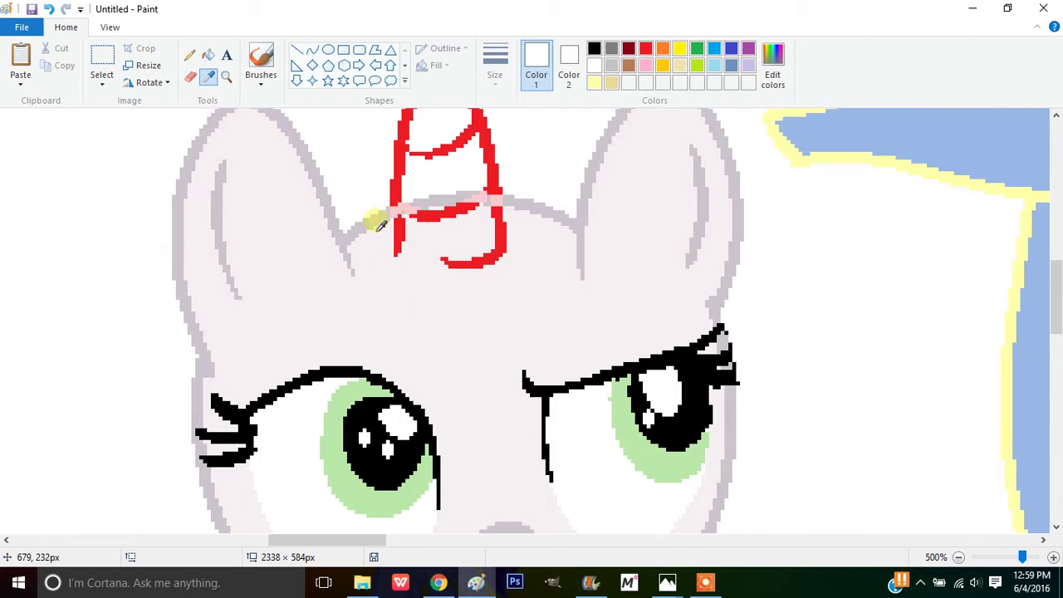
left_click(402, 239)
left_click(398, 209)
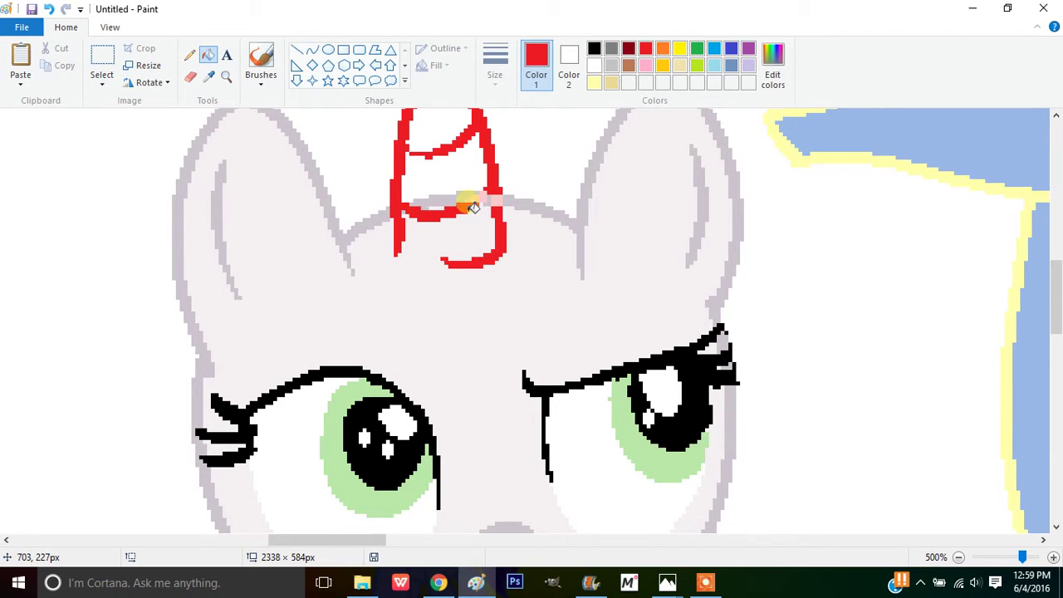
left_click(406, 156)
Clear the head outline crossing the smiling foal's horn with white and fill the horn segments with the sampled light body grey
left_click(211, 78)
left_click(427, 185)
left_click(431, 206)
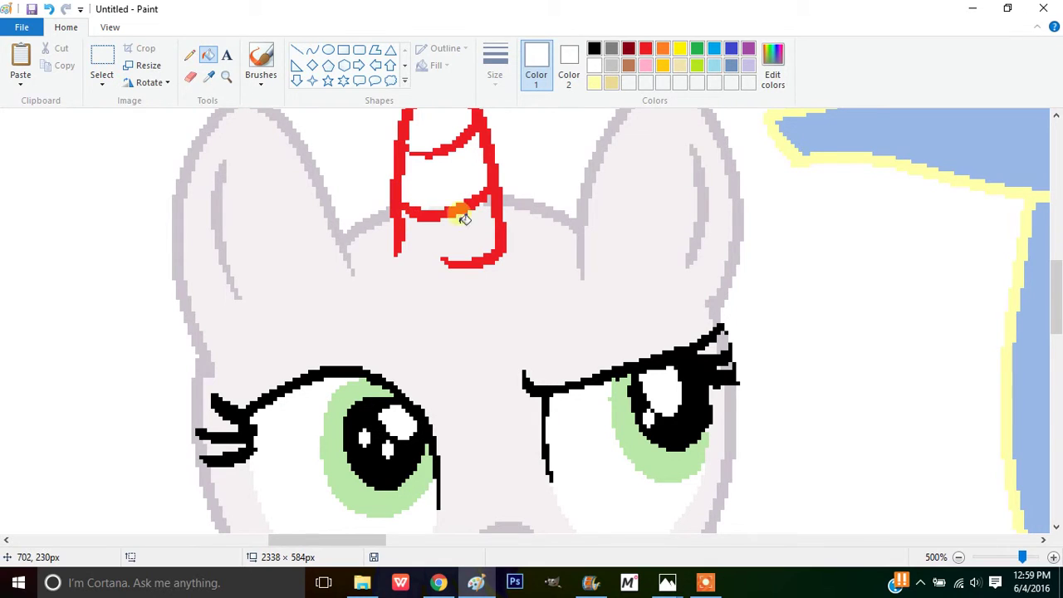
left_click(209, 76)
left_click(402, 210)
left_click(475, 204)
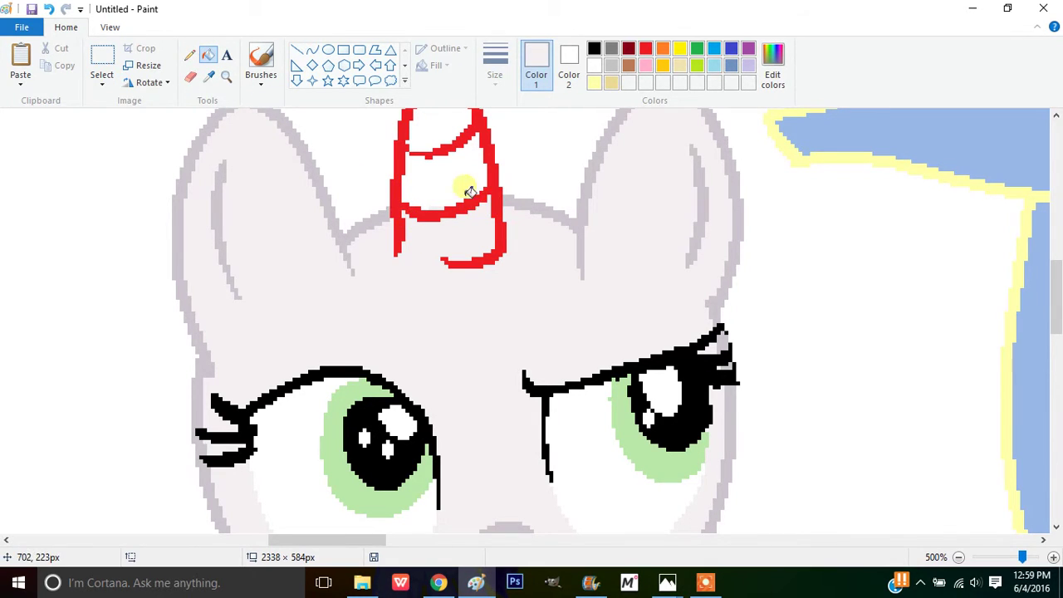
left_click(462, 177)
scroll(463, 208, "up", 3)
left_click(434, 340)
scroll(253, 120, "down", 3)
Sample the smiling foal's grey head outline color and recolor its red horn lines with it
left_click(209, 76)
left_click(386, 224)
left_click(396, 209)
scroll(438, 294, "up", 3)
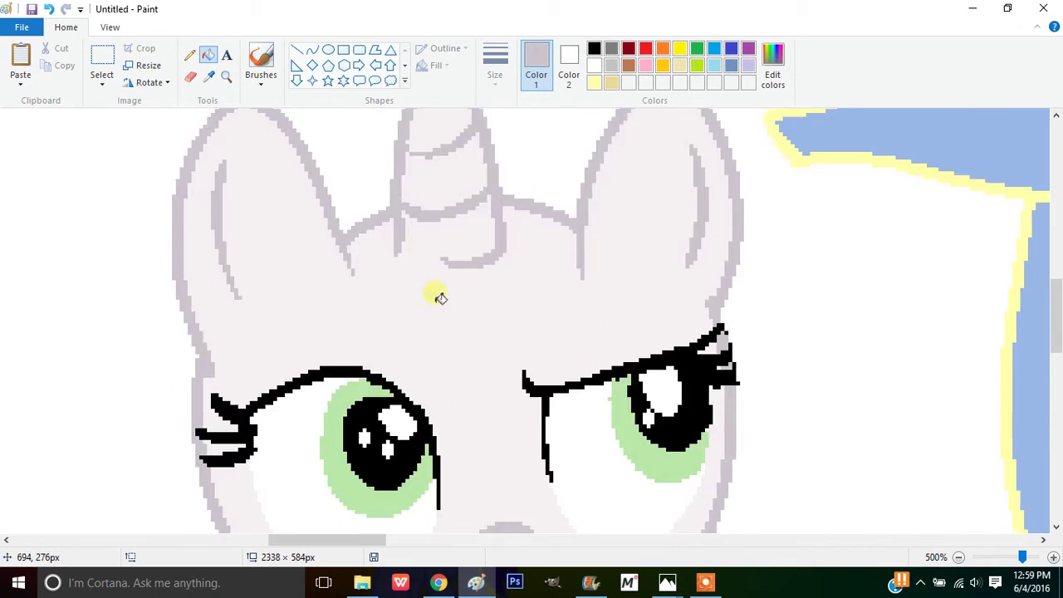
Bring all four ponies into view at 100% zoom and sample white for erasing the frowning foal's red horn
scroll(332, 208, "down", 8)
left_click(108, 30)
left_click(52, 56)
left_click(53, 56)
left_click(52, 56)
left_click(53, 57)
left_click(52, 56)
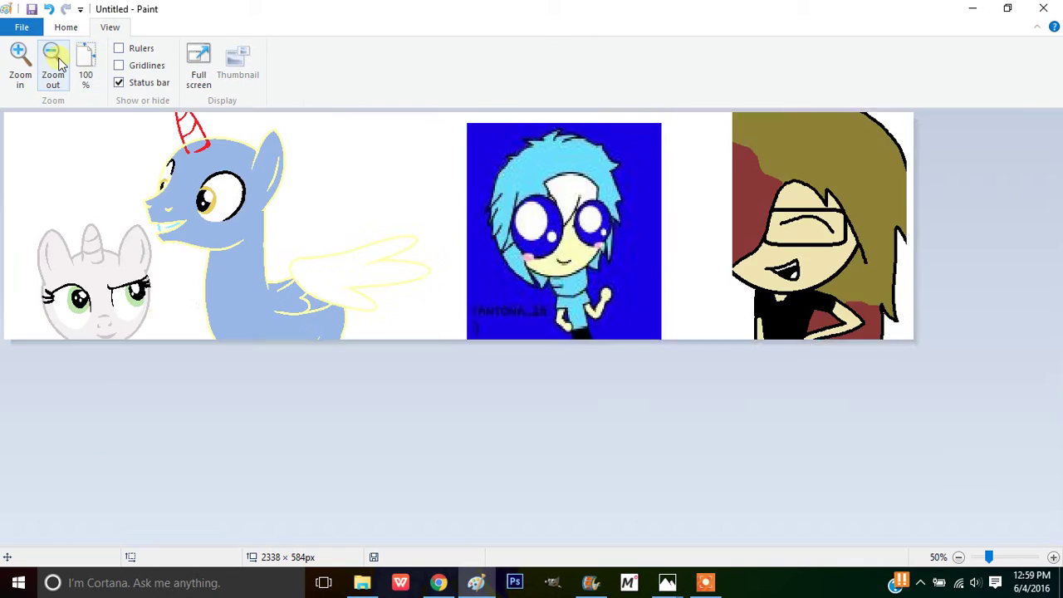
left_click(64, 28)
left_click(226, 77)
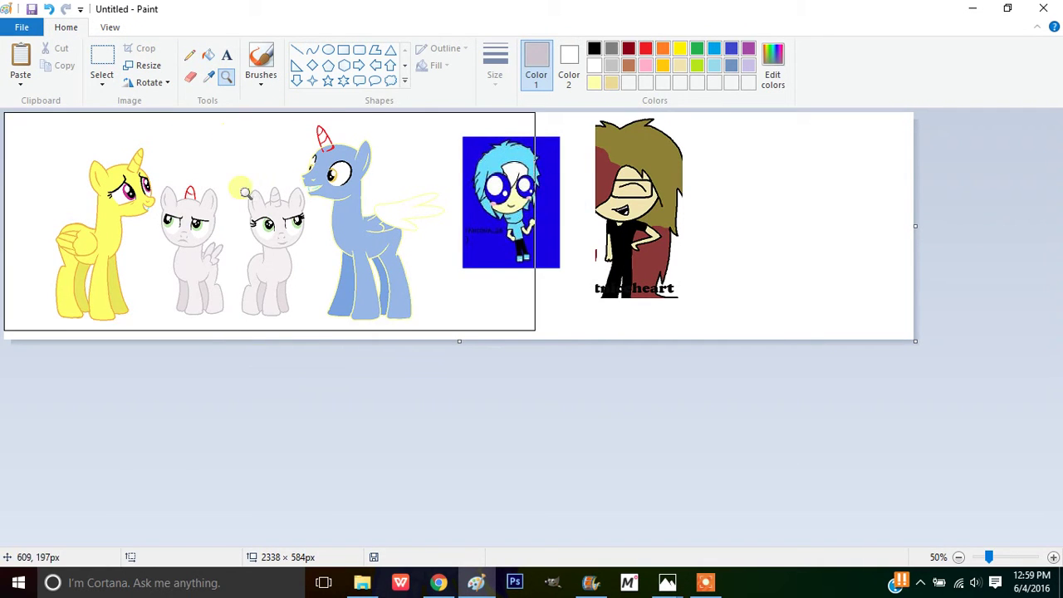
left_click(241, 188)
left_click(347, 183)
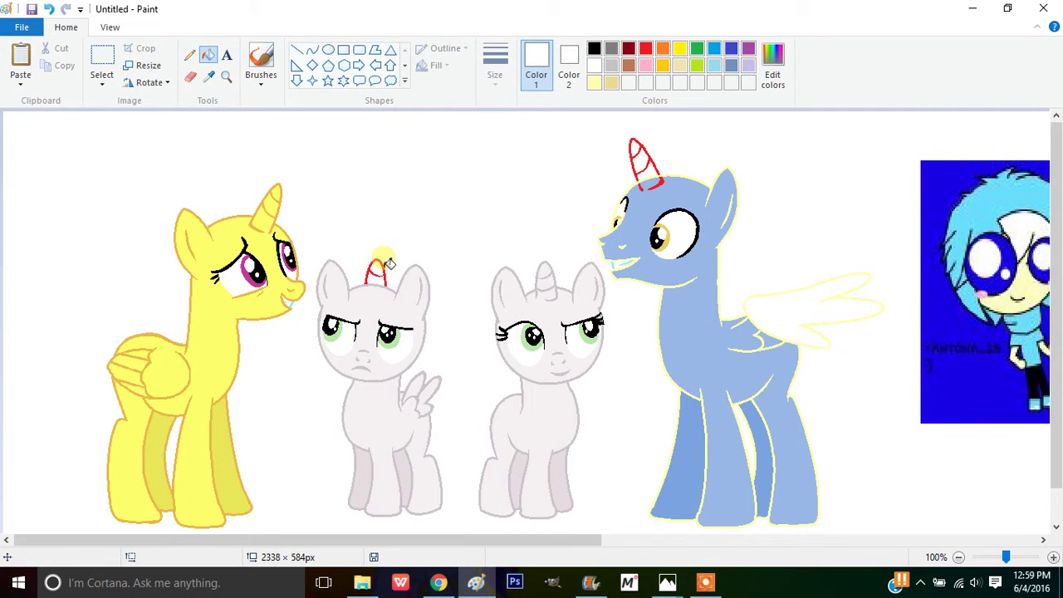
Set the drawing color to a custom pale yellow with RGB 255, 255, 202
left_click_drag(433, 541, 617, 546)
left_click(209, 76)
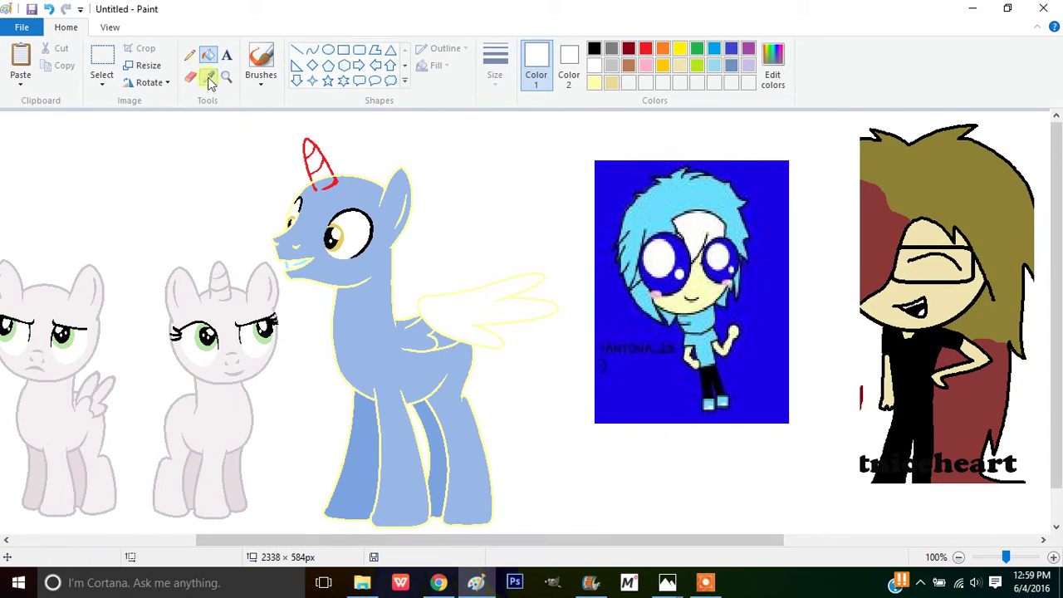
left_click(289, 236)
left_click(772, 66)
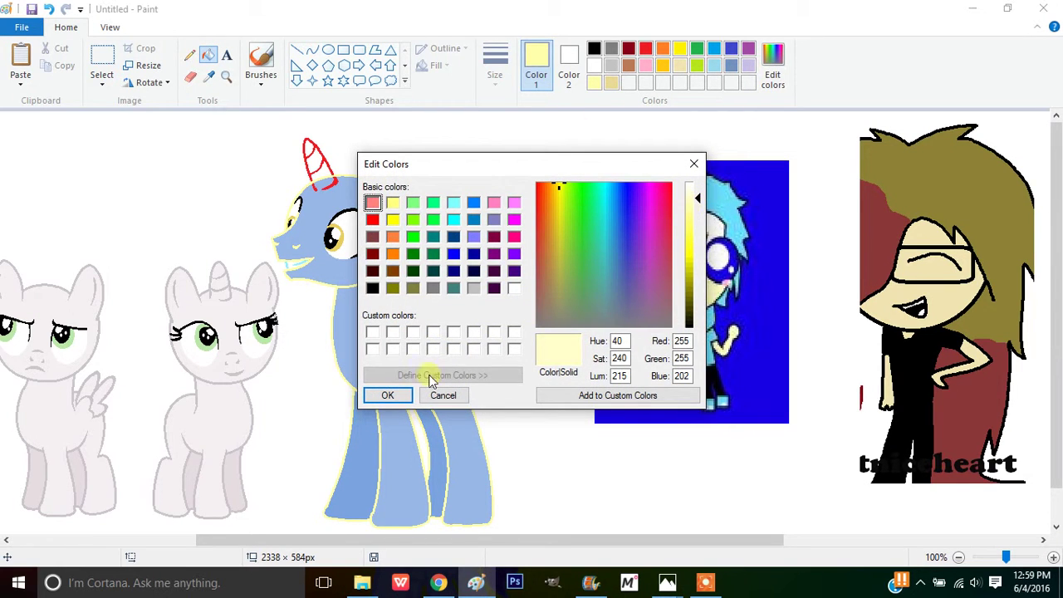
left_click(387, 395)
Fill the blue pony's body, wing and darker far legs with the pale yellow
left_click(369, 326)
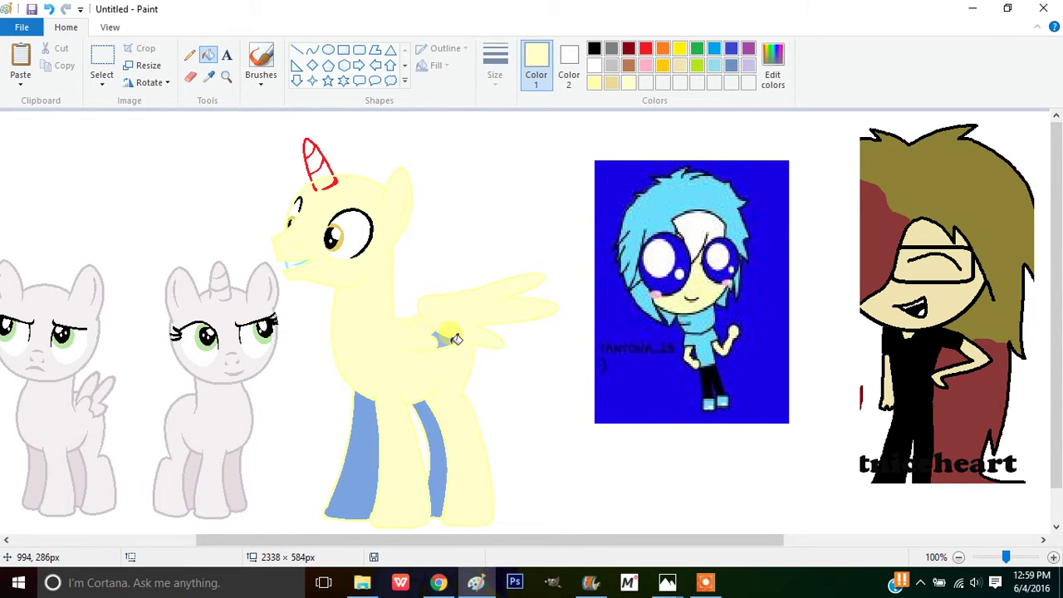
left_click(351, 439)
left_click(431, 442)
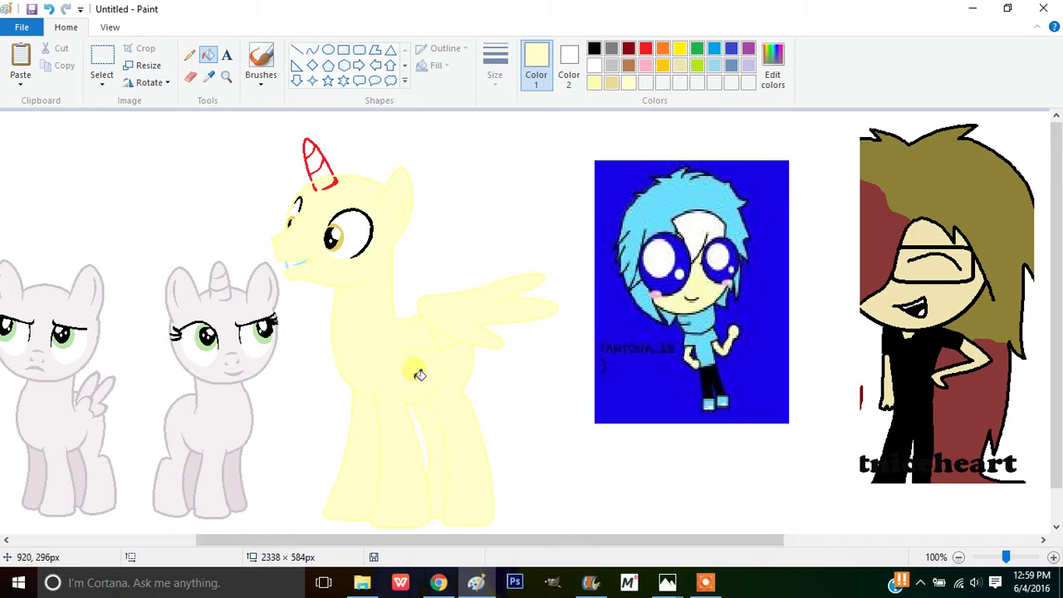
Remove the tall pale yellow pony's red horn, using the sampled body color inside the head and white outside it
left_click(210, 79)
left_click(353, 196)
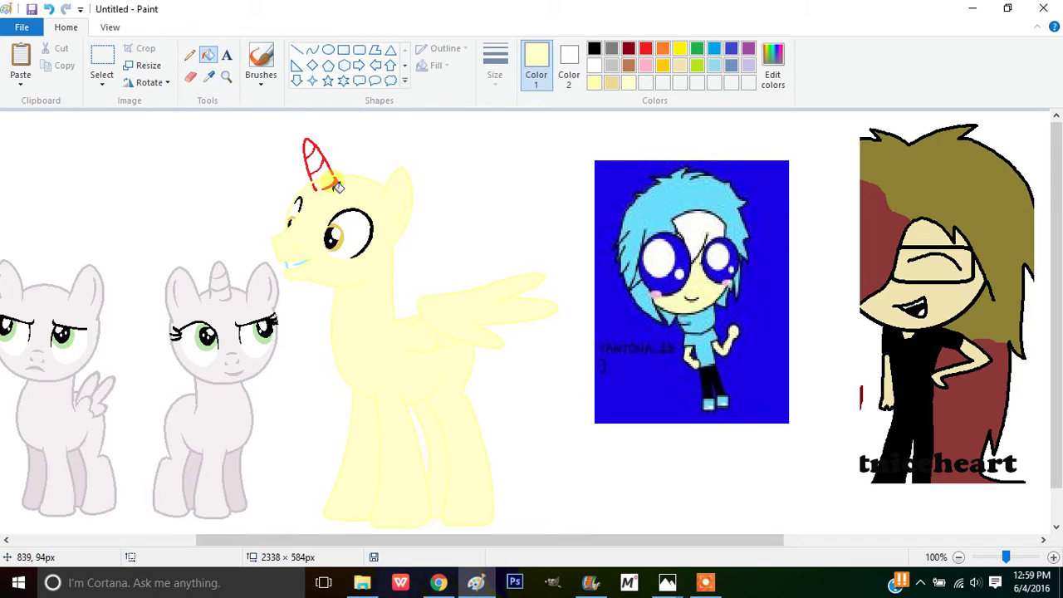
left_click(211, 78)
left_click(282, 167)
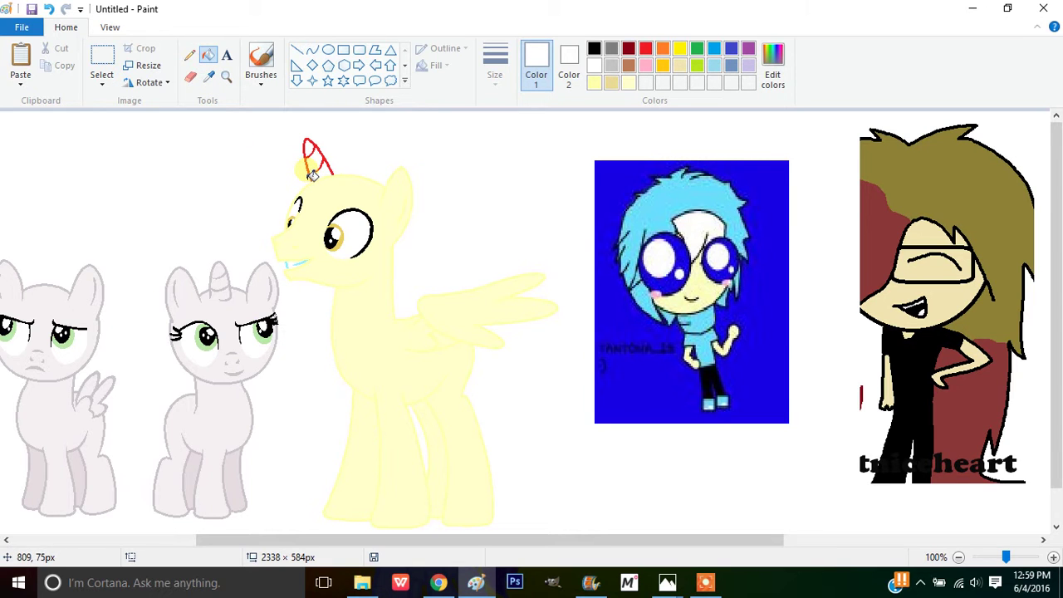
Recolor the bright yellow pony's orange outline with the custom tan color, leaving its body fill yellow
left_click_drag(482, 540, 507, 514)
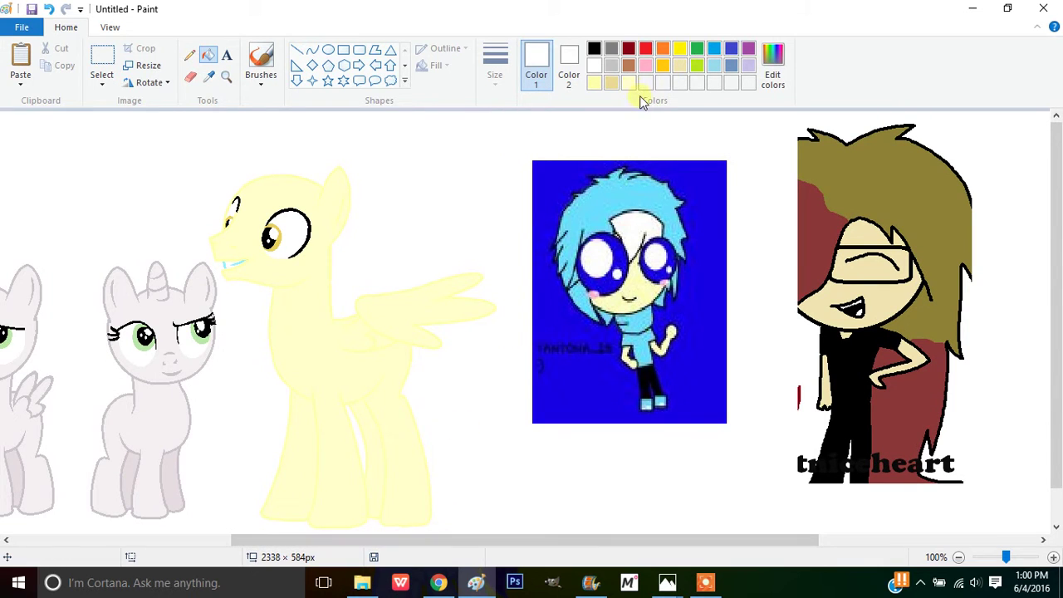
left_click(609, 83)
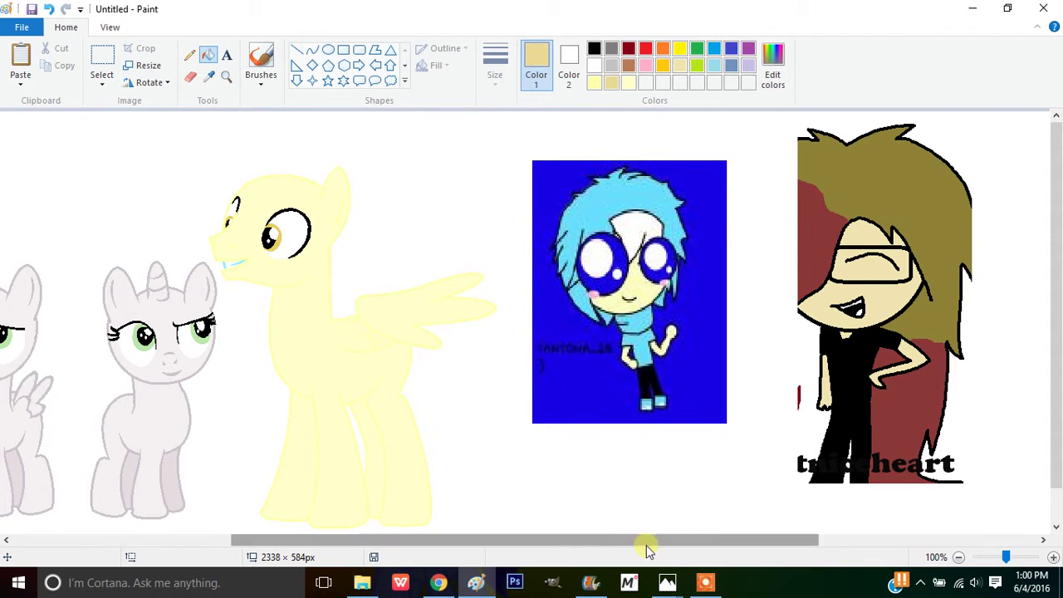
left_click_drag(646, 541, 290, 544)
left_click(243, 363)
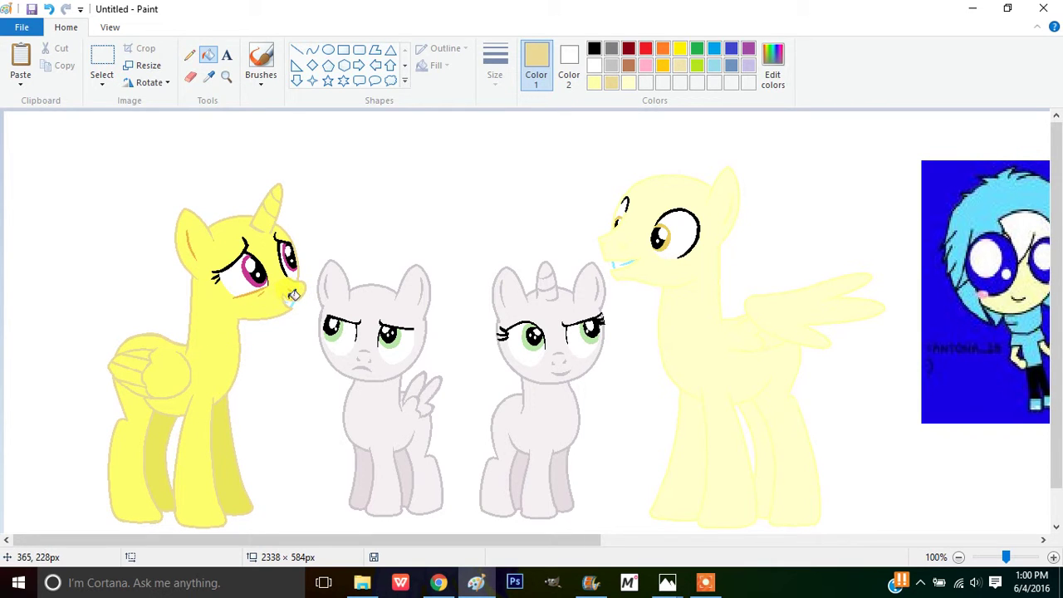
left_click(266, 300)
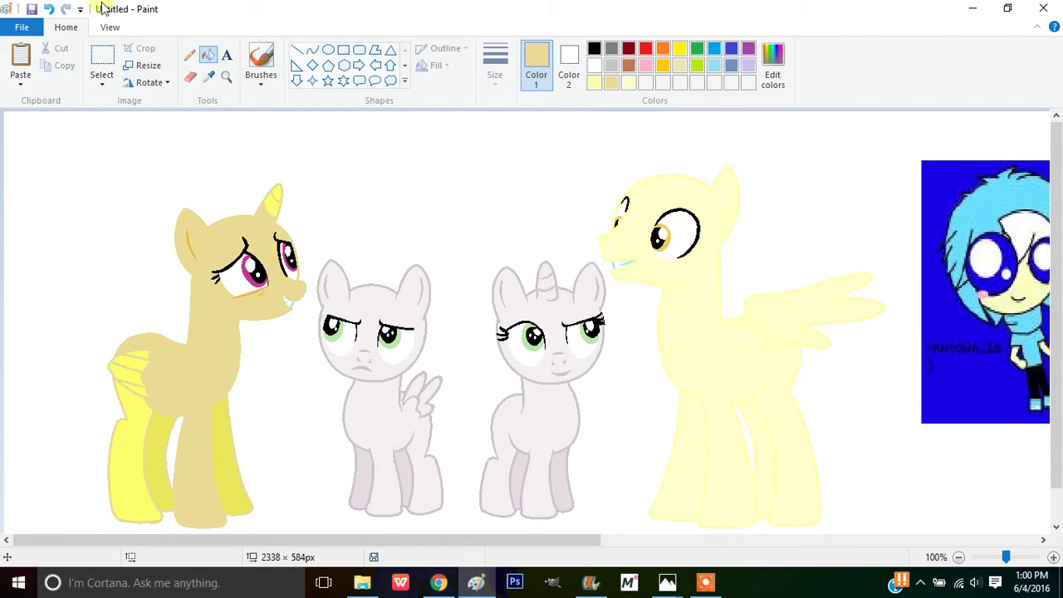
left_click(48, 8)
Fill the yellow pony's remaining orange lines in the ear, under the eye and on the cheek with the tan
left_click(226, 76)
left_click(296, 182)
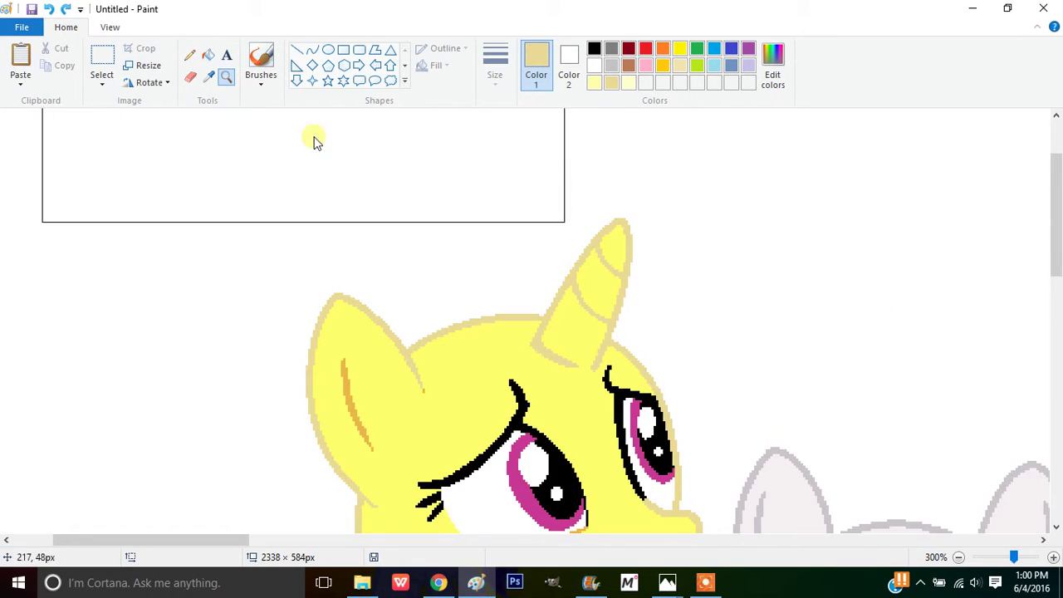
left_click(212, 56)
left_click(346, 386)
scroll(409, 403, "down", 3)
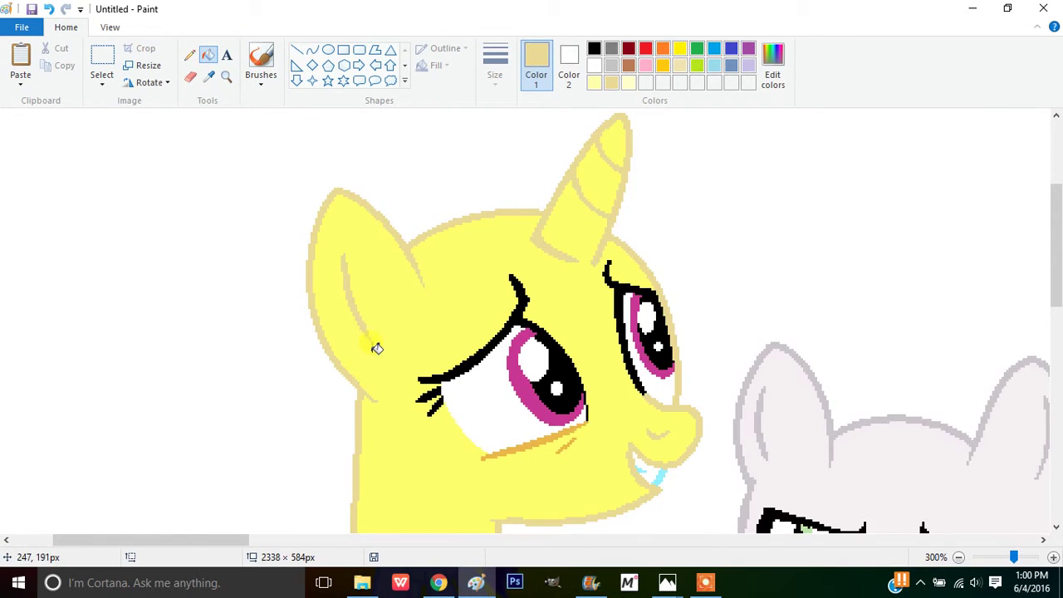
left_click(557, 441)
scroll(634, 360, "down", 15)
scroll(628, 354, "up", 6)
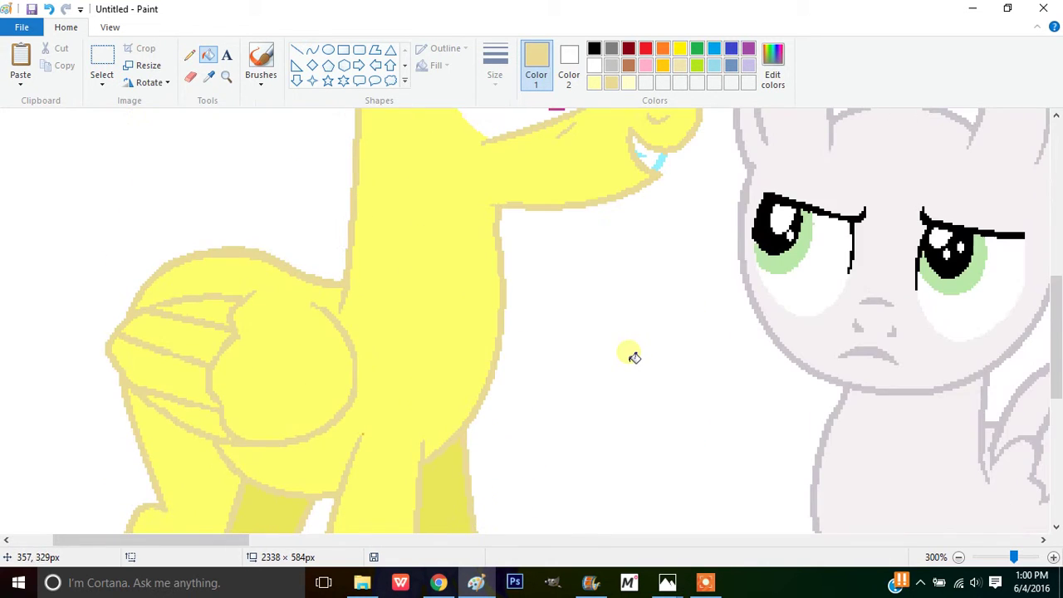
Sample the beige skin color of the long-haired character with glasses and start filling the yellow pony with it
left_click_drag(208, 539, 661, 537)
left_click(208, 75)
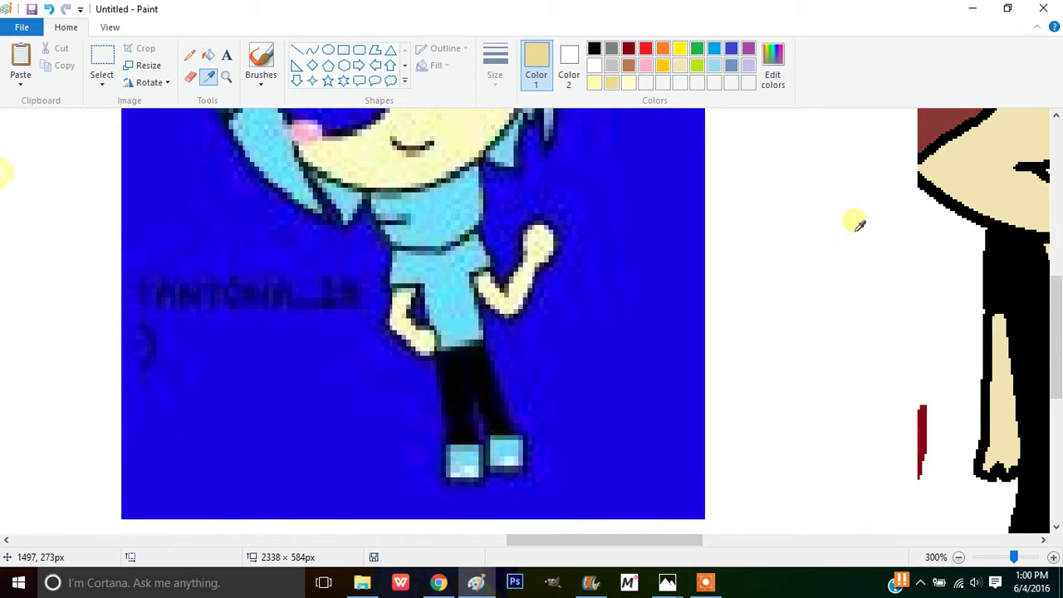
left_click(960, 167)
mouse_move(628, 539)
left_mouse_down()
mouse_move(208, 536)
mouse_move(168, 524)
left_mouse_up()
left_click(142, 351)
Fill the yellow pony's hind leg, wing feathers and remaining bright yellow body areas with the sampled beige
scroll(239, 534, "down", 5)
left_click(391, 406)
left_click(423, 220)
left_click(418, 172)
left_click(422, 131)
scroll(428, 179, "up", 2)
left_click(462, 234)
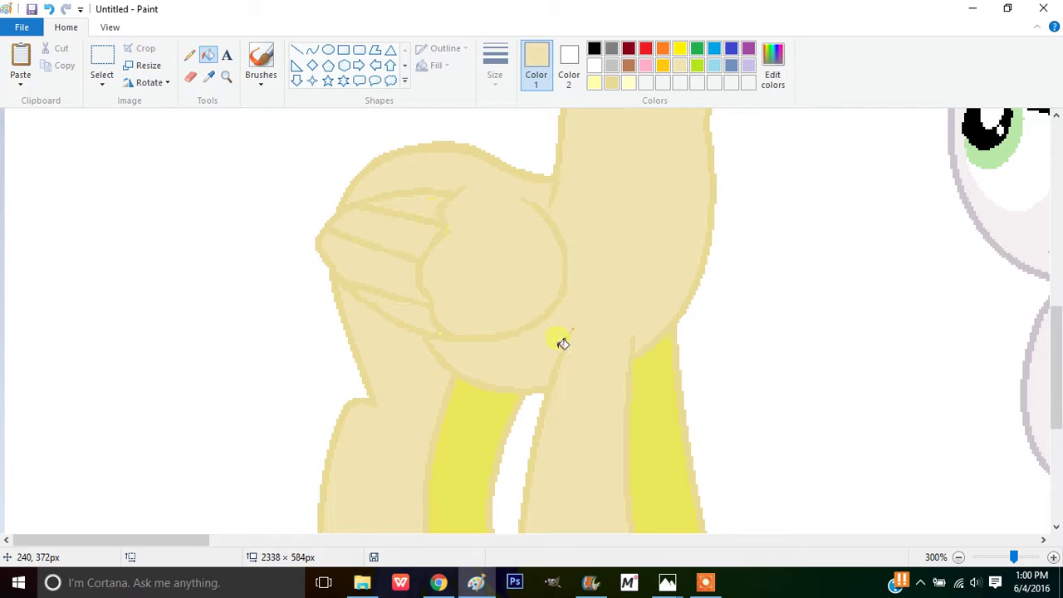
Fill the beige pony's two far legs with beige and touch up the wing's lower edge with its tan outline color
left_click(658, 461)
left_click(486, 429)
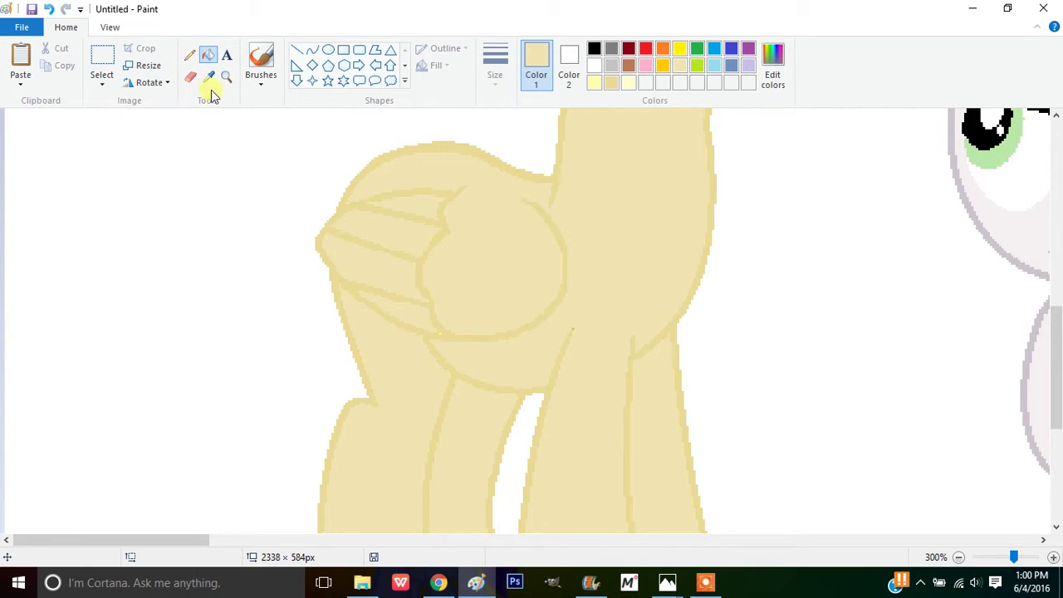
left_click(454, 338)
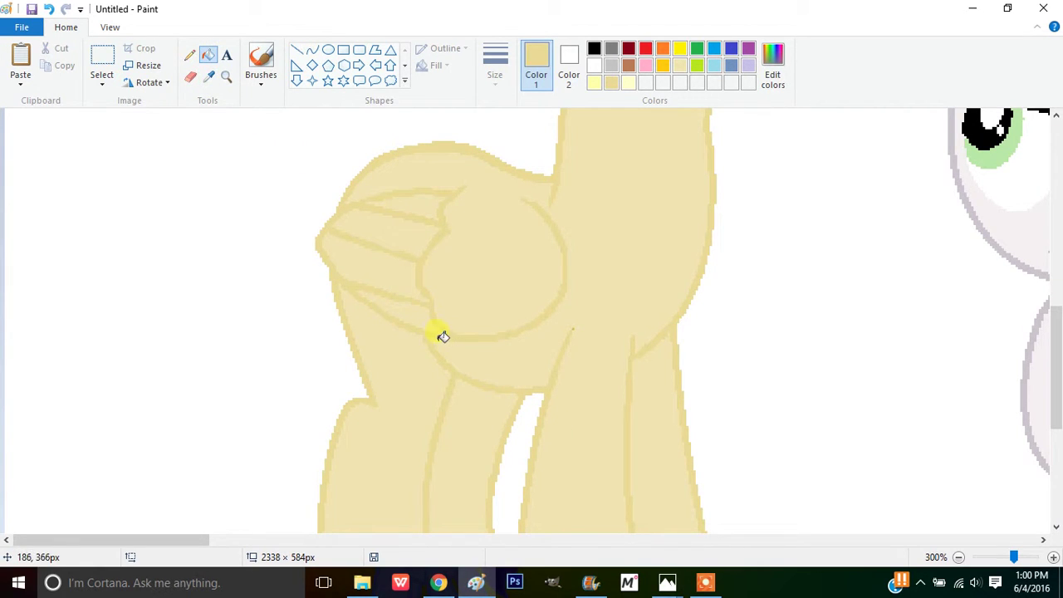
scroll(496, 387, "up", 2)
left_click_drag(202, 538, 336, 539)
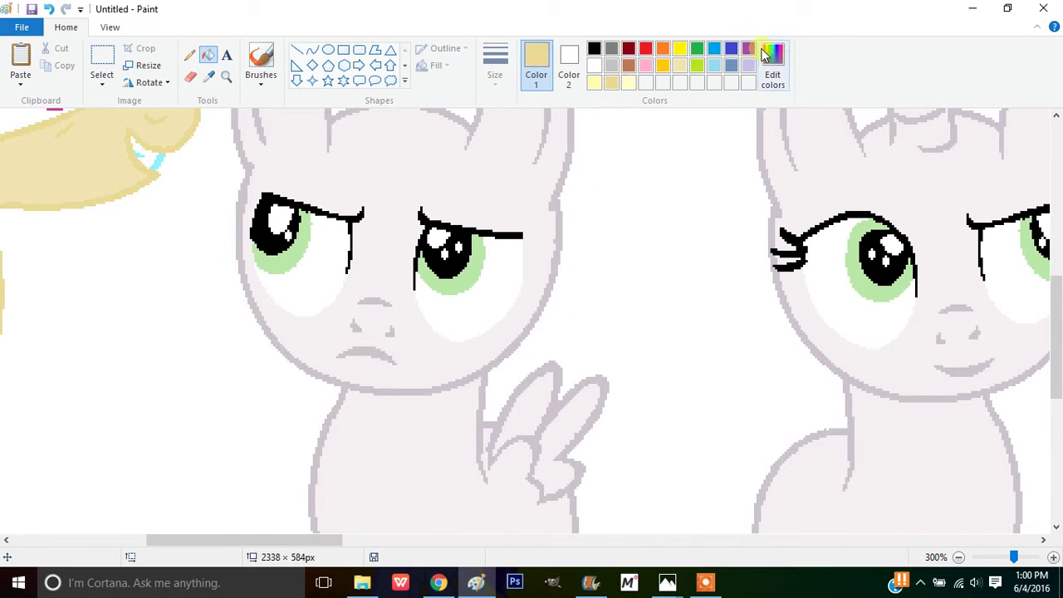
Mix a soft yellow with hue 38, saturation 181 and luminosity 168 and fill the winged foal's outline with it
left_click(762, 60)
left_click_drag(547, 220, 558, 218)
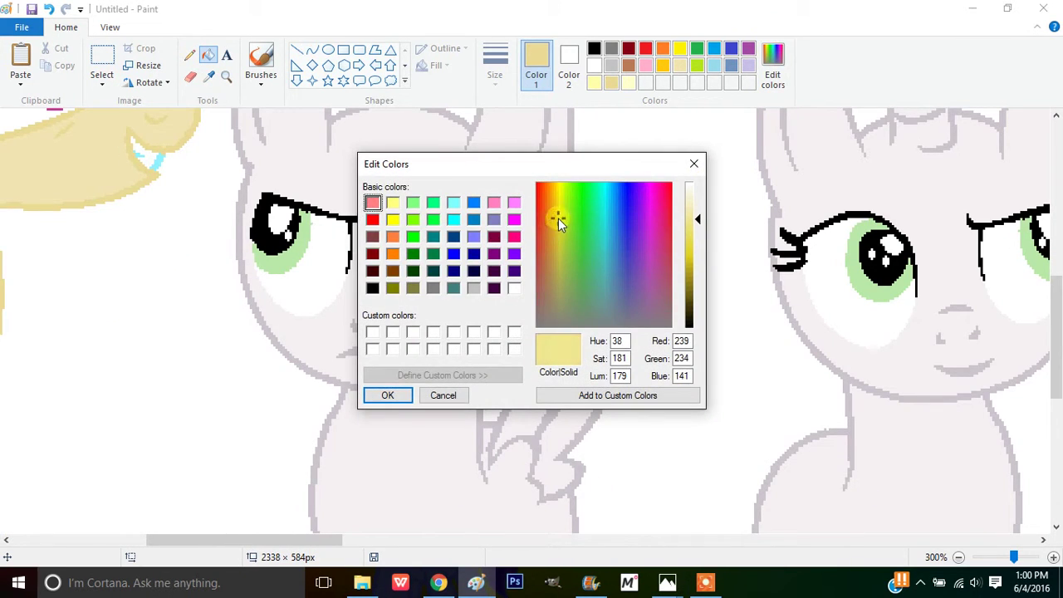
left_click_drag(694, 218, 694, 226)
left_click(390, 395)
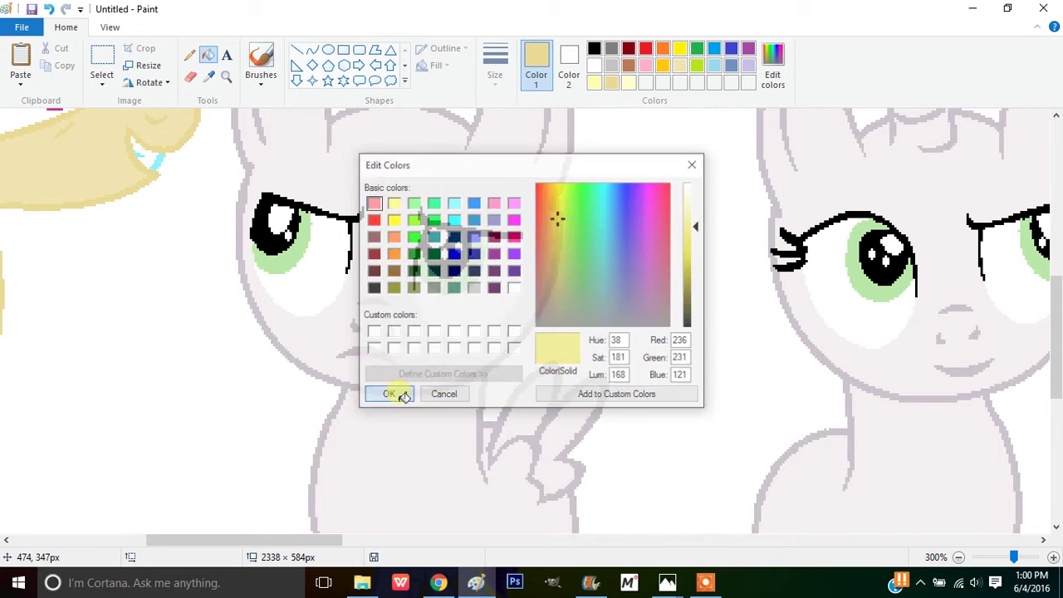
left_click(477, 383)
scroll(391, 375, "up", 3)
Mix a light orange with hue 28, saturation 220 and luminosity 168 and fill the winged foal's outline with it
left_click(771, 60)
left_click(554, 197)
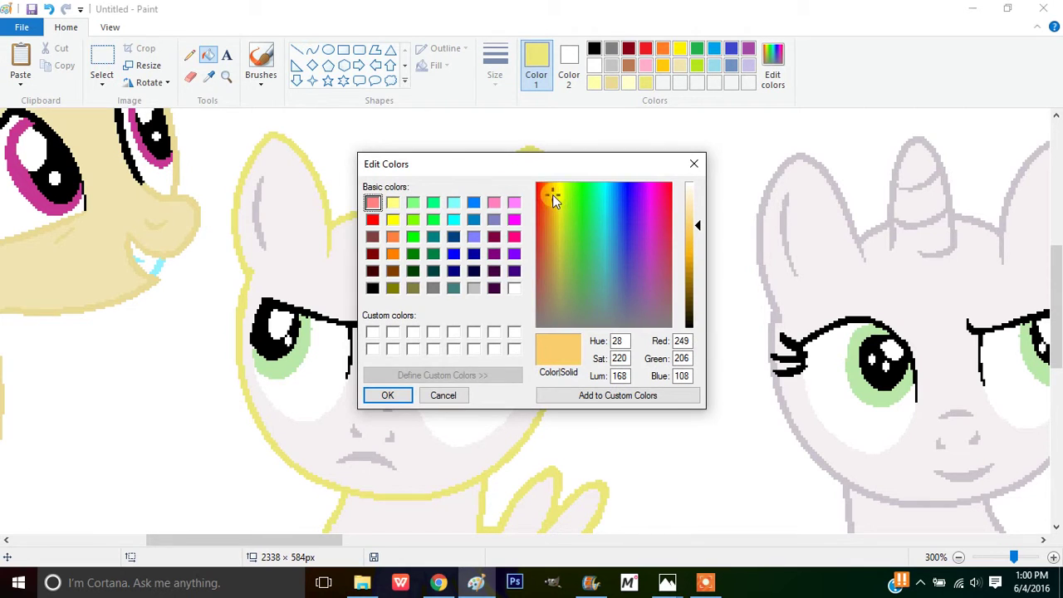
left_click(389, 395)
left_click(489, 482)
scroll(494, 469, "down", 3)
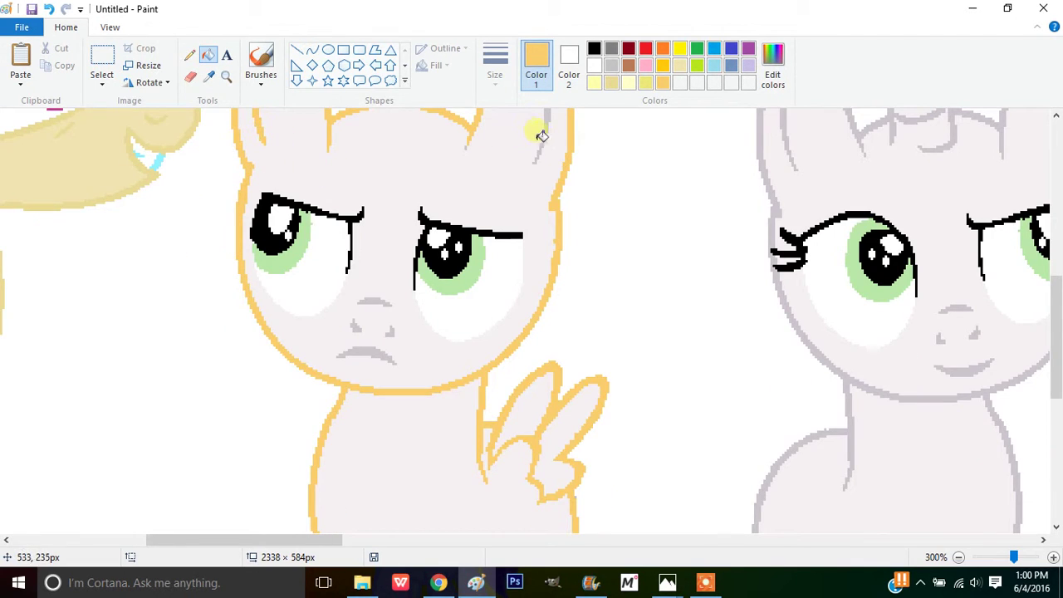
Fill the winged foal's remaining gray ear, nose and mouth lines with the light orange, undoing any fill that spills over the face
left_click(548, 139)
left_click(49, 9)
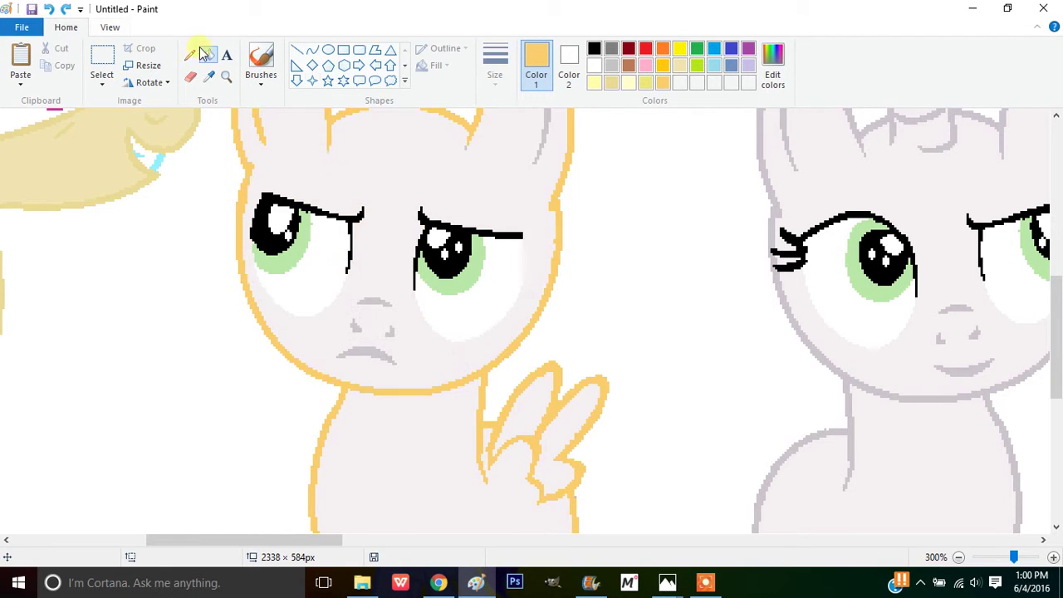
left_click(470, 153)
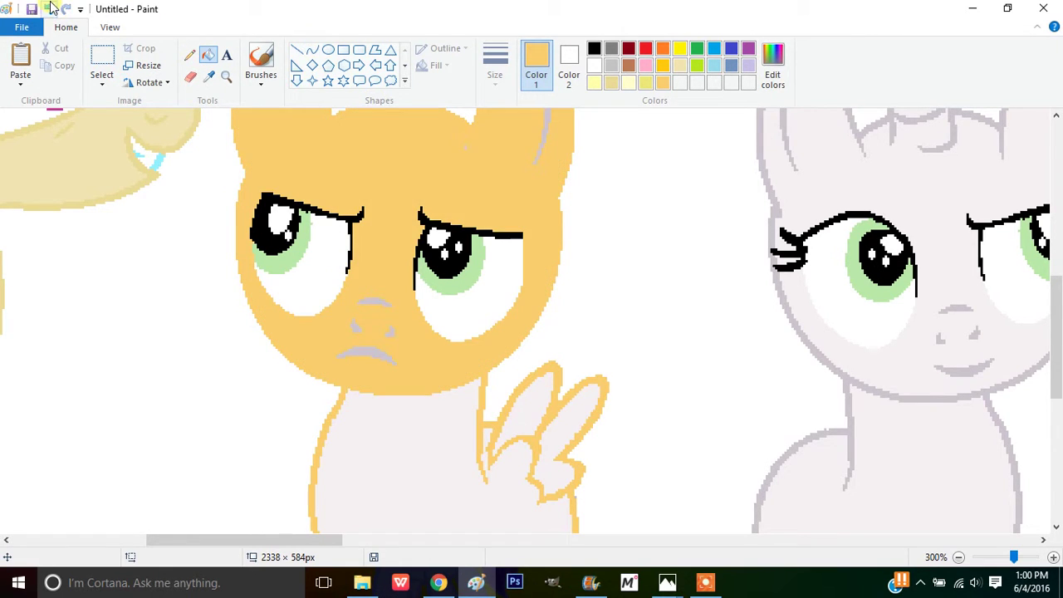
left_click(48, 9)
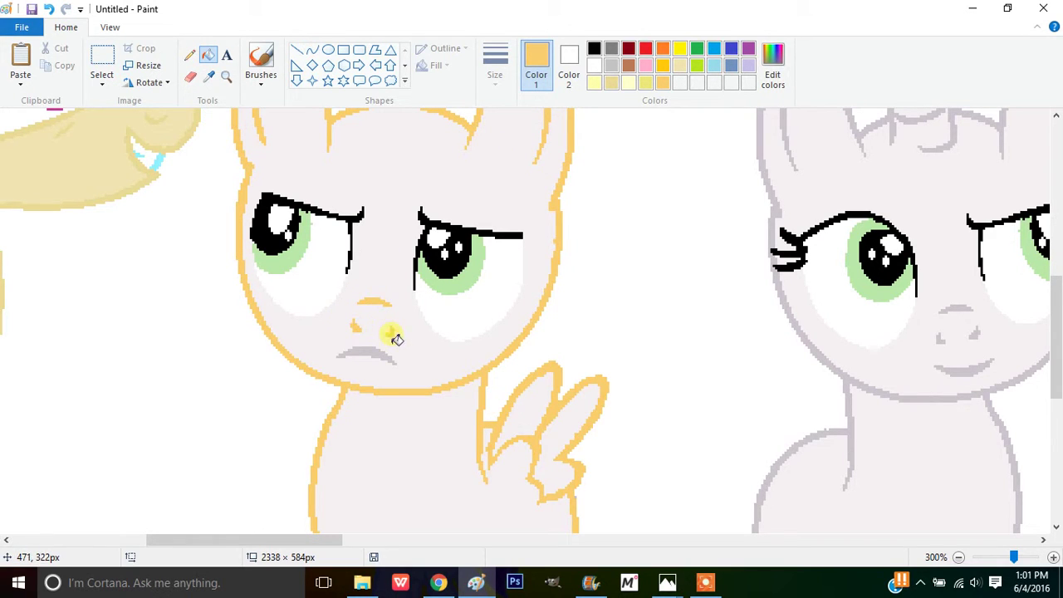
scroll(578, 370, "down", 5)
scroll(636, 313, "up", 8)
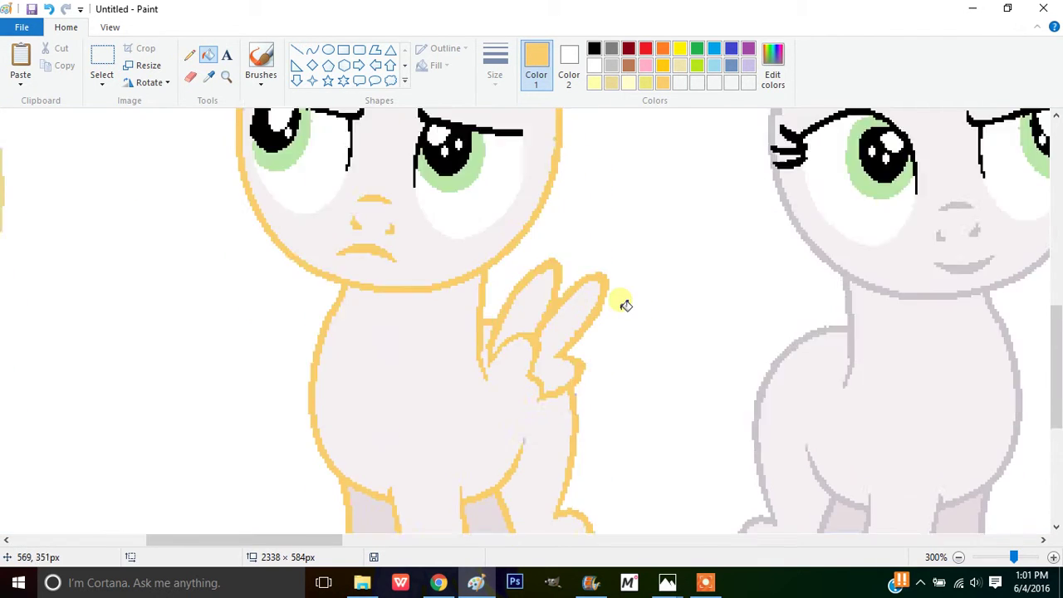
Mix a lighter shade of the orange and fill the winged foal's head, body, wing feathers and all legs with it
left_click(770, 68)
left_click_drag(695, 225, 692, 210)
left_click(382, 396)
left_click(391, 377)
scroll(391, 377, "down", 3)
left_click(394, 378)
left_click(536, 313)
left_click(559, 332)
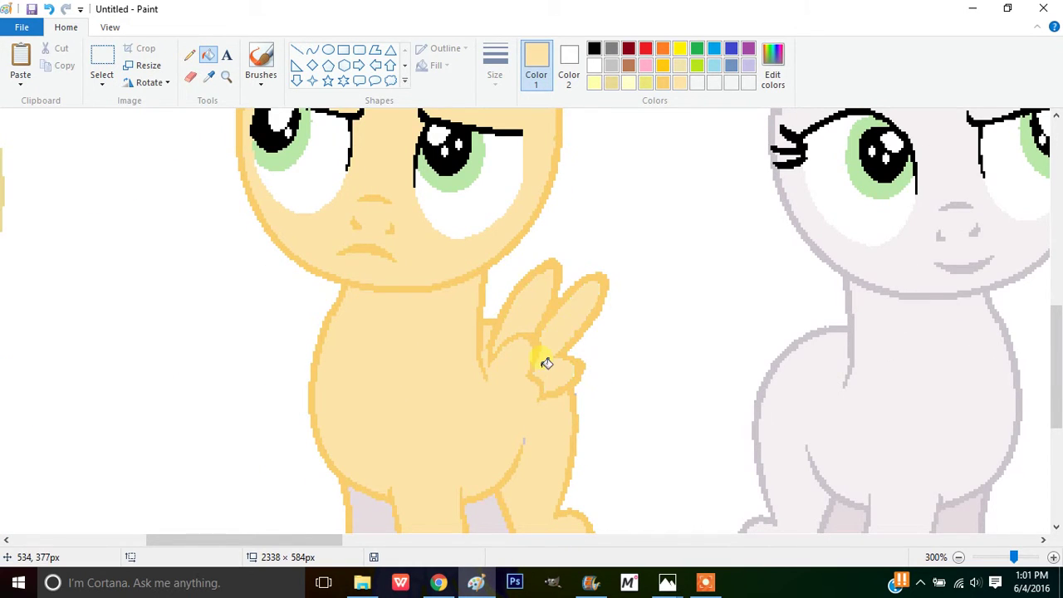
scroll(523, 373, "down", 3)
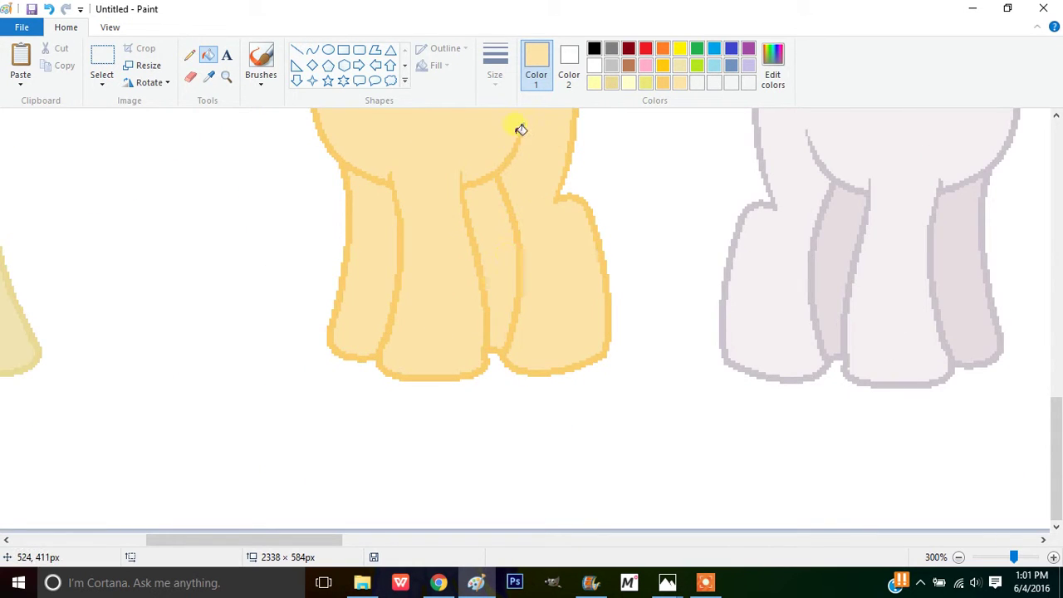
scroll(528, 131, "up", 6)
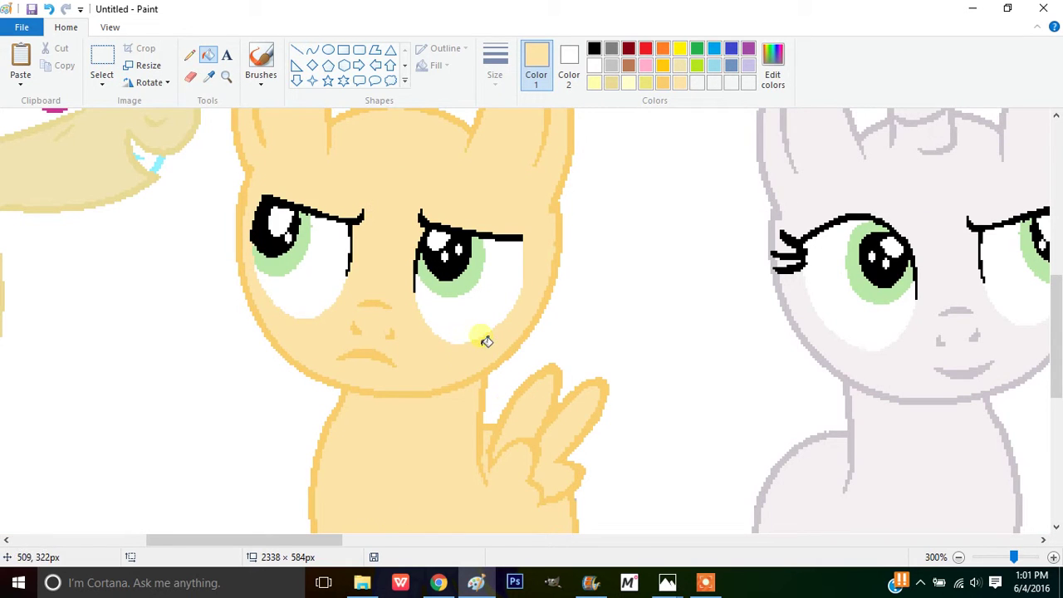
Mix a golden yellow and fill the gray outline of the neighboring unicorn foal with it
left_click_drag(340, 540, 440, 525)
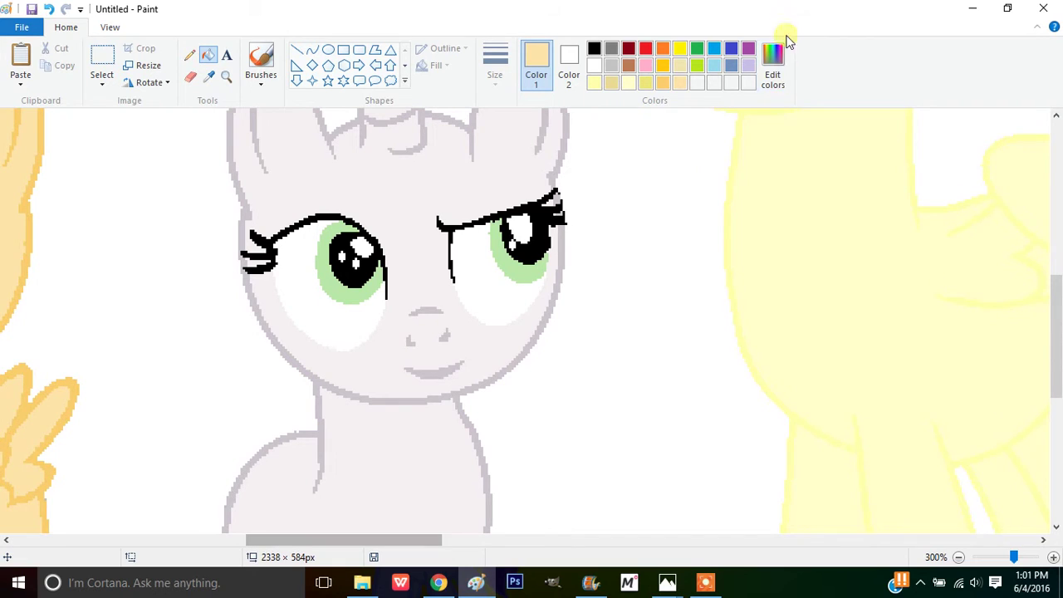
left_click(784, 78)
left_click(545, 190)
left_click_drag(546, 190, 552, 191)
left_click(694, 220)
left_click(386, 395)
left_click(319, 388)
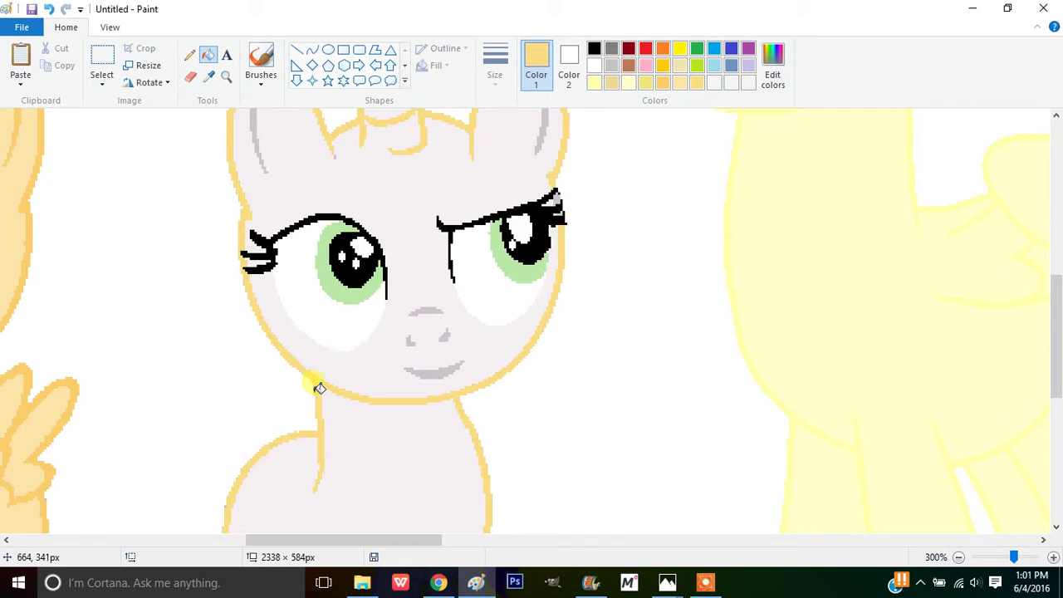
Fill the unicorn foal's remaining gray nose, mouth and inner-ear lines with the golden yellow
scroll(319, 388, "down", 3)
scroll(434, 360, "up", 4)
scroll(399, 349, "down", 4)
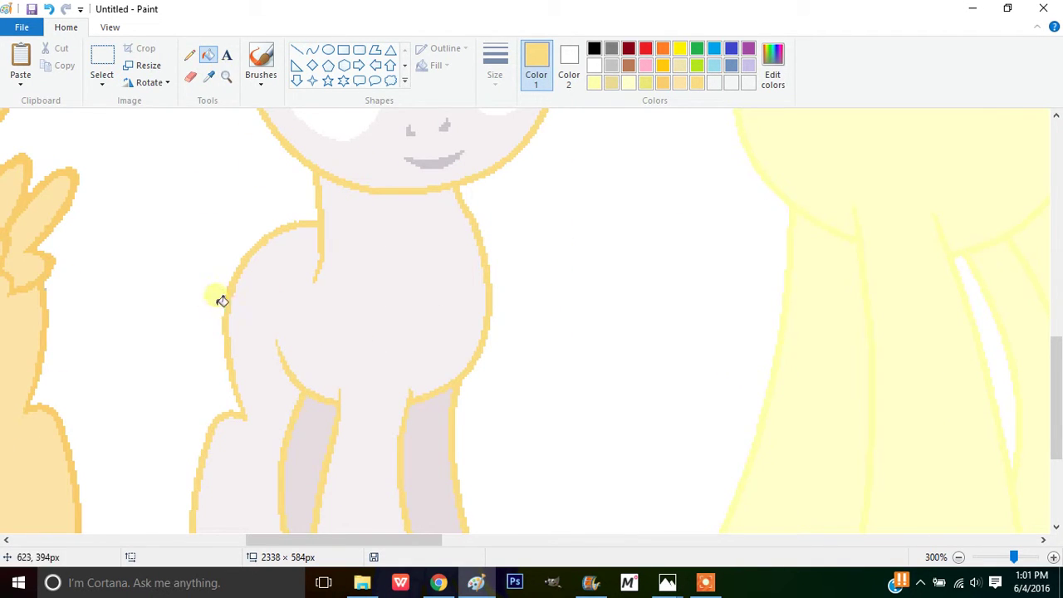
scroll(428, 284, "up", 3)
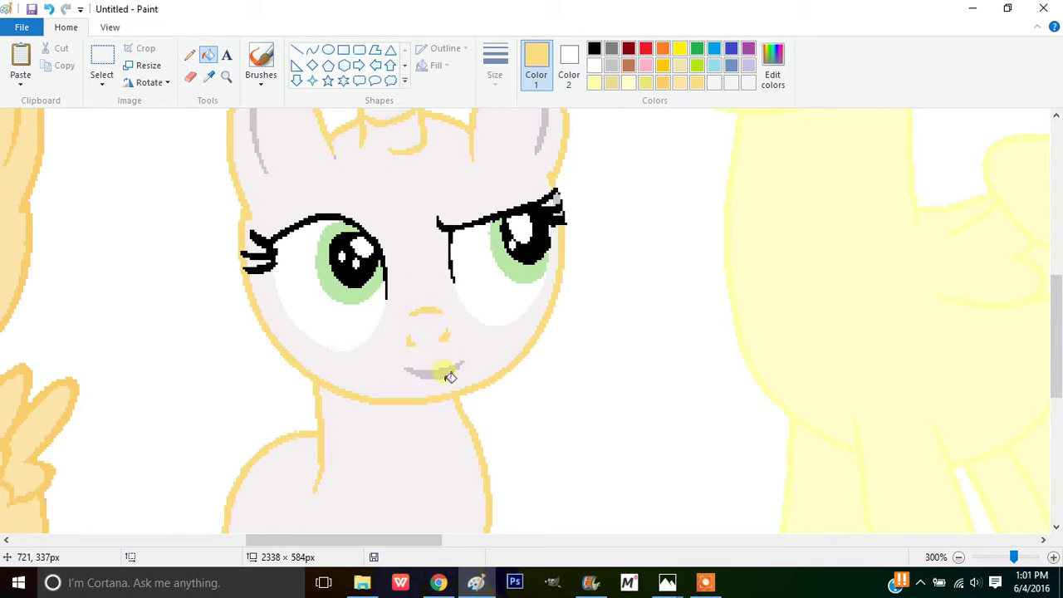
scroll(449, 377, "up", 3)
left_click(540, 336)
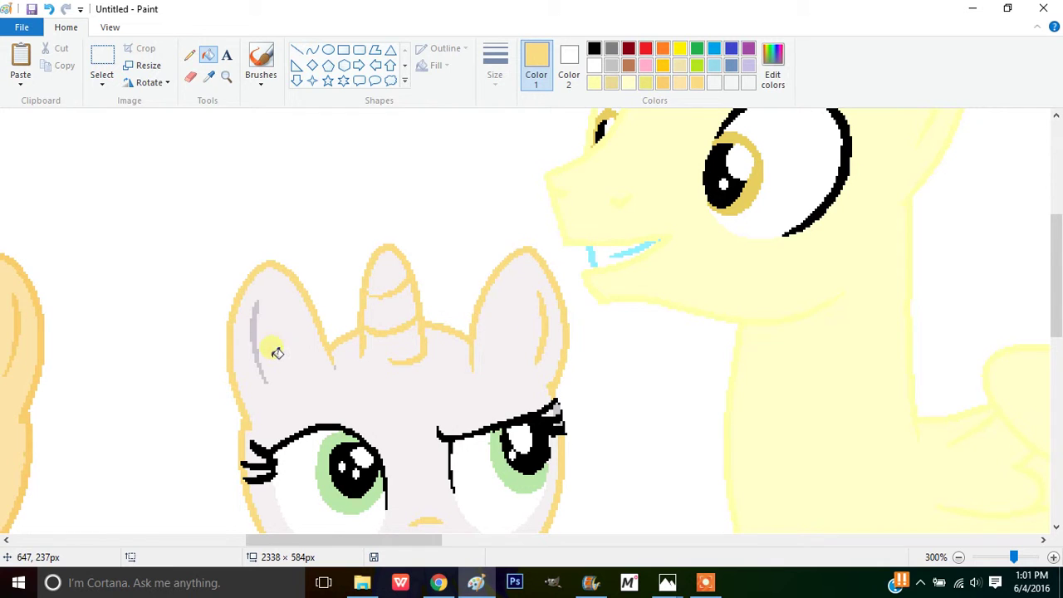
scroll(340, 370, "down", 4)
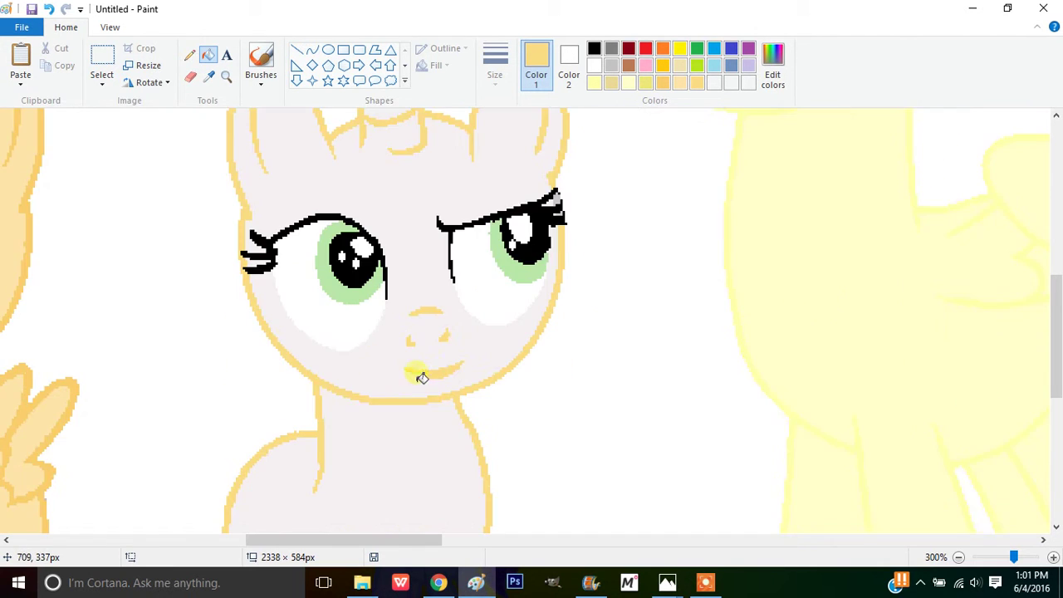
scroll(429, 362, "up", 2)
Mix a lighter gold with hue 30, saturation 221 and luminosity 189 and fill the unicorn foal's head, body, legs and horn
left_click(772, 64)
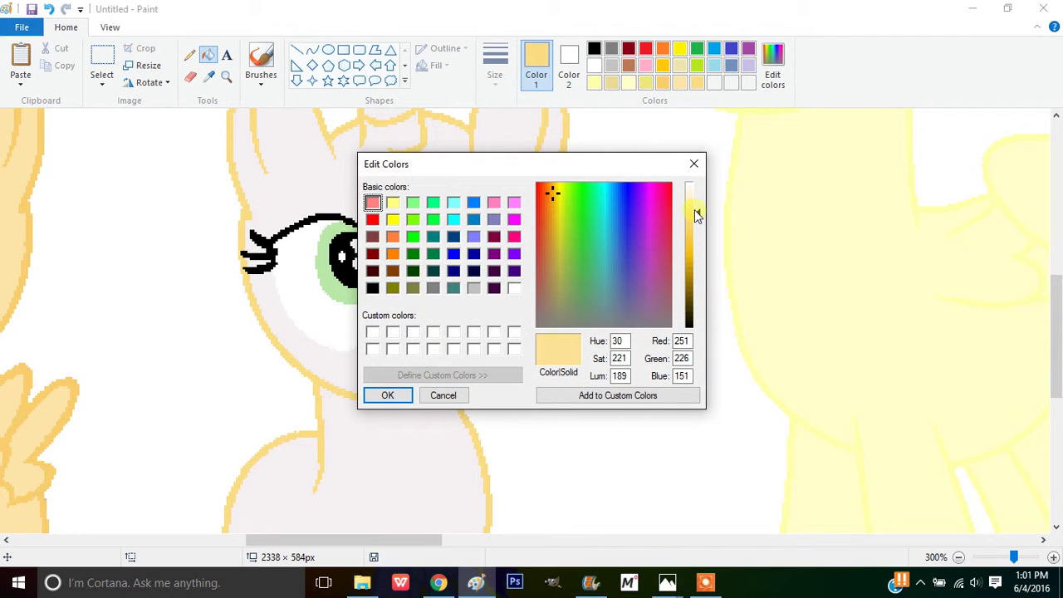
left_click(393, 396)
left_click(403, 370)
scroll(403, 370, "up", 2)
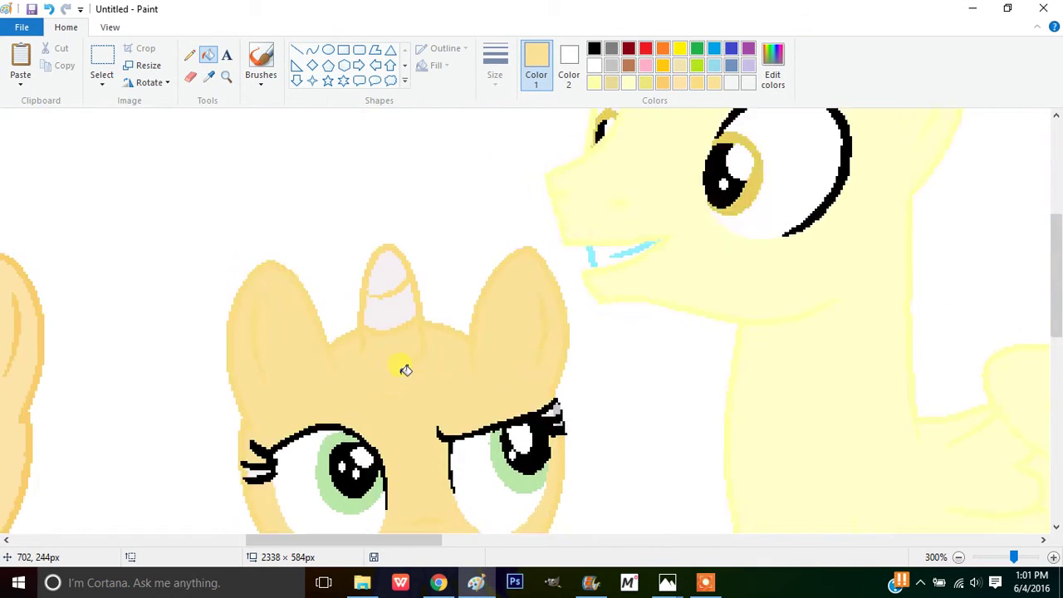
scroll(399, 381, "down", 6)
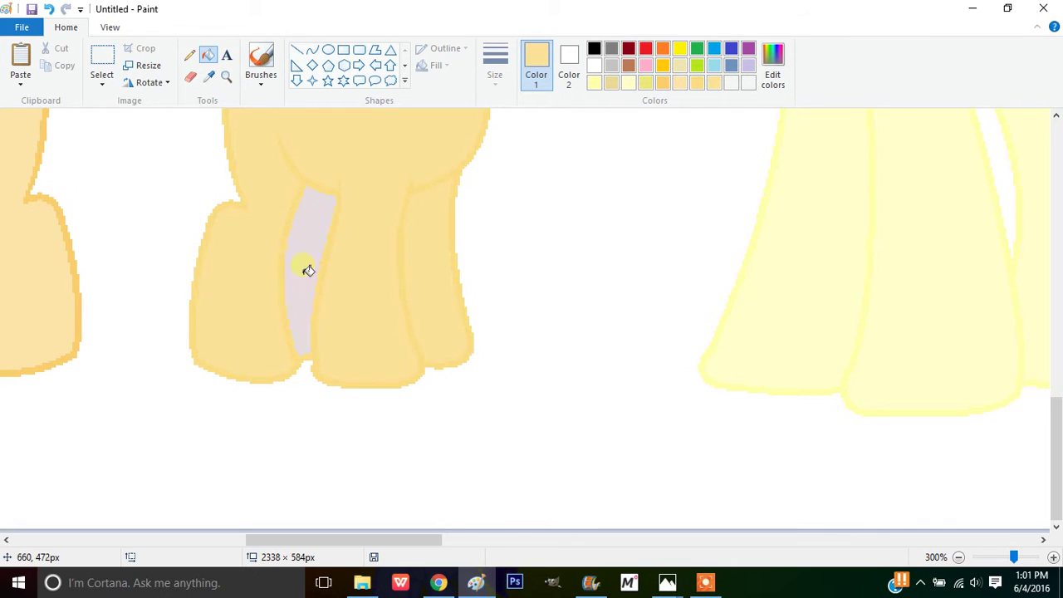
scroll(320, 274, "up", 6)
left_click(396, 290)
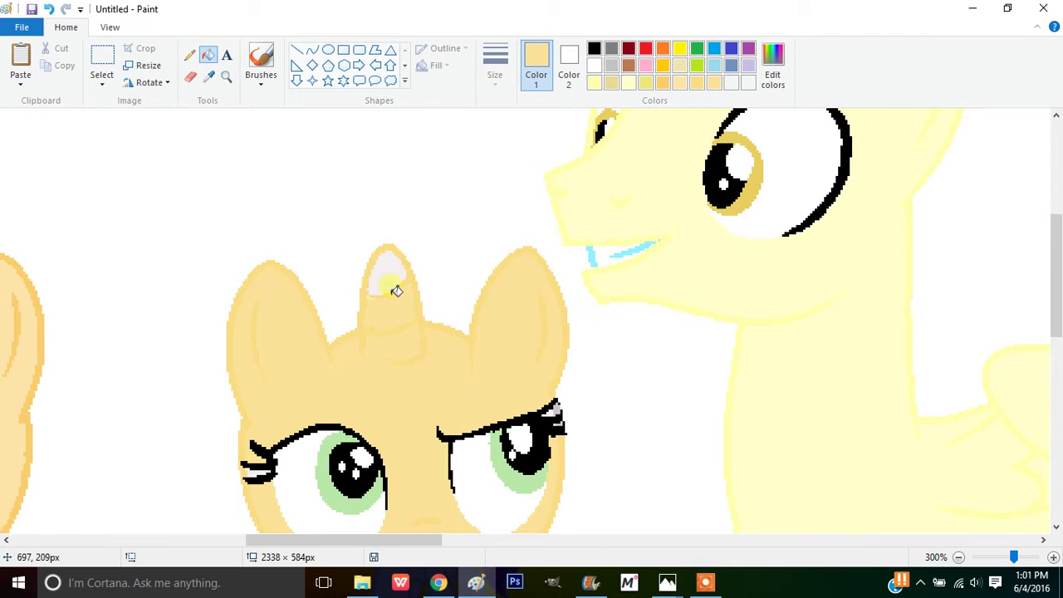
scroll(396, 286, "down", 3)
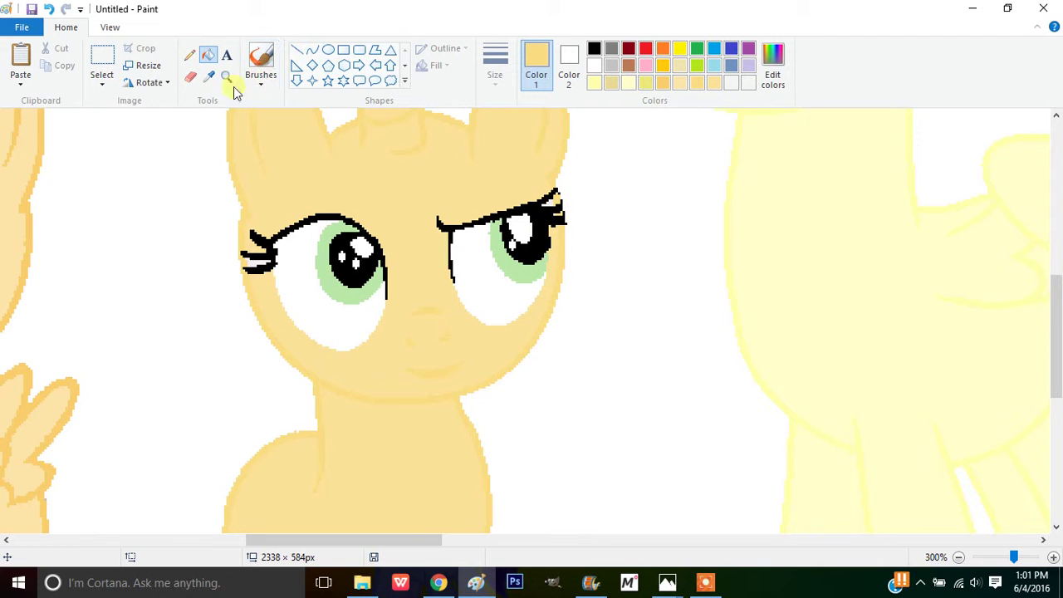
left_click(457, 198)
scroll(366, 182, "up", 3)
Sample the tall beige pony's body color and fill the bright yellow sections of its horn with it
left_click(109, 27)
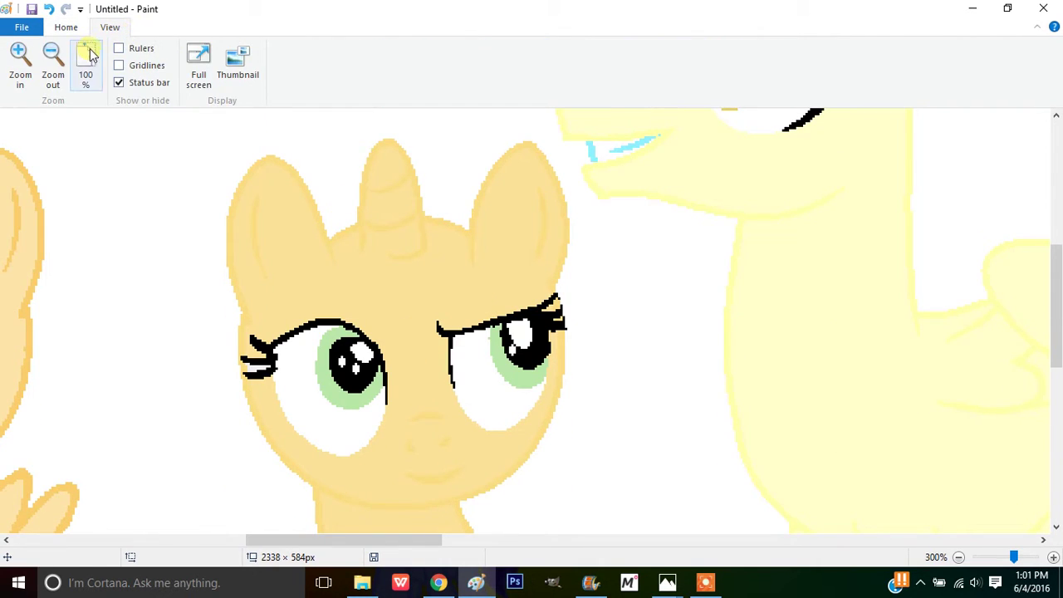
left_click(85, 67)
left_click(52, 62)
left_click(66, 43)
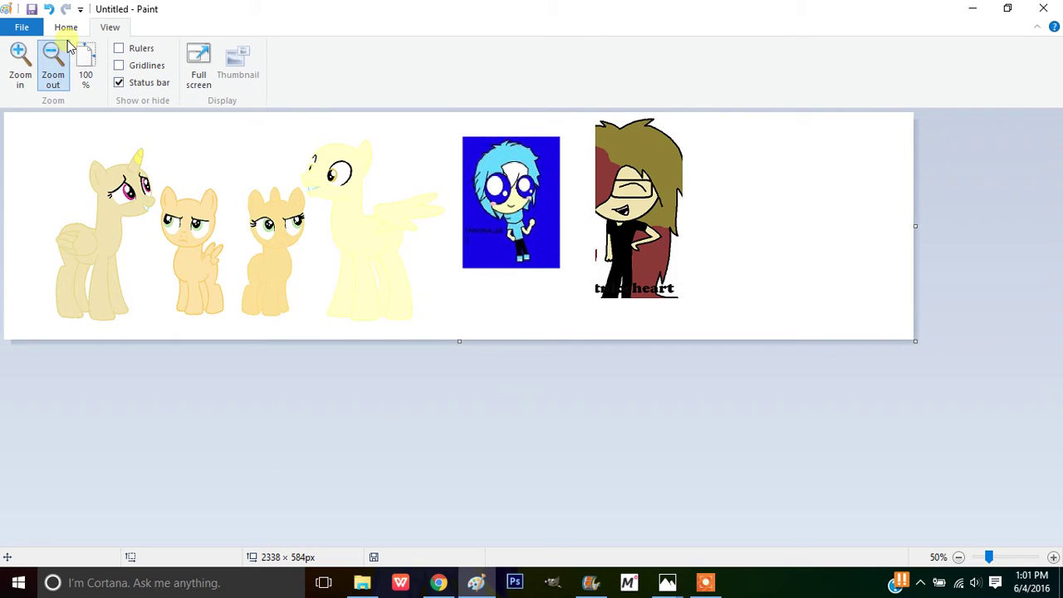
left_click(19, 52)
left_click(30, 55)
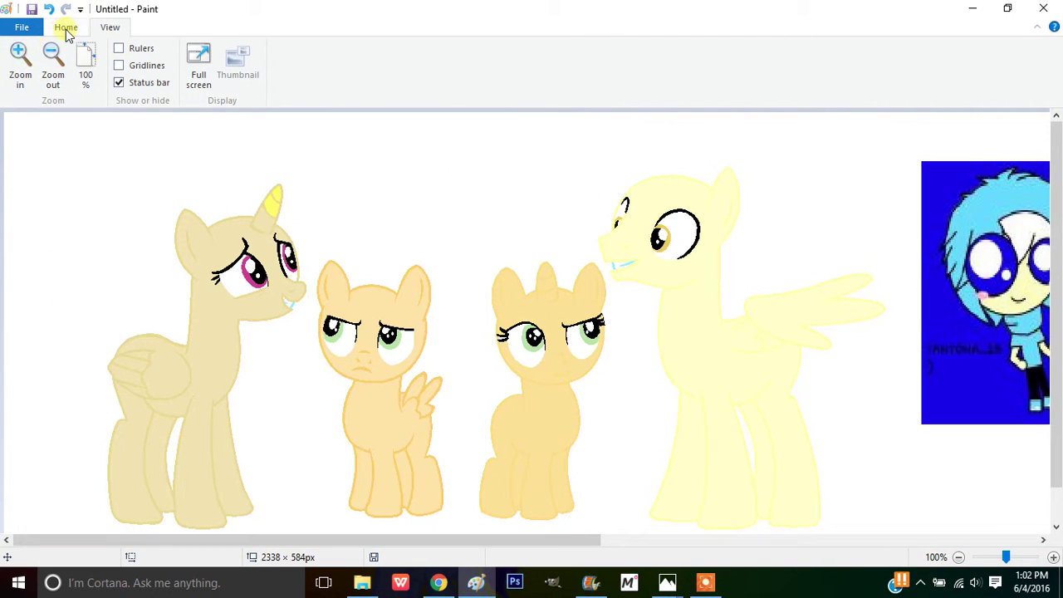
left_click(65, 27)
left_click(210, 81)
left_click(267, 251)
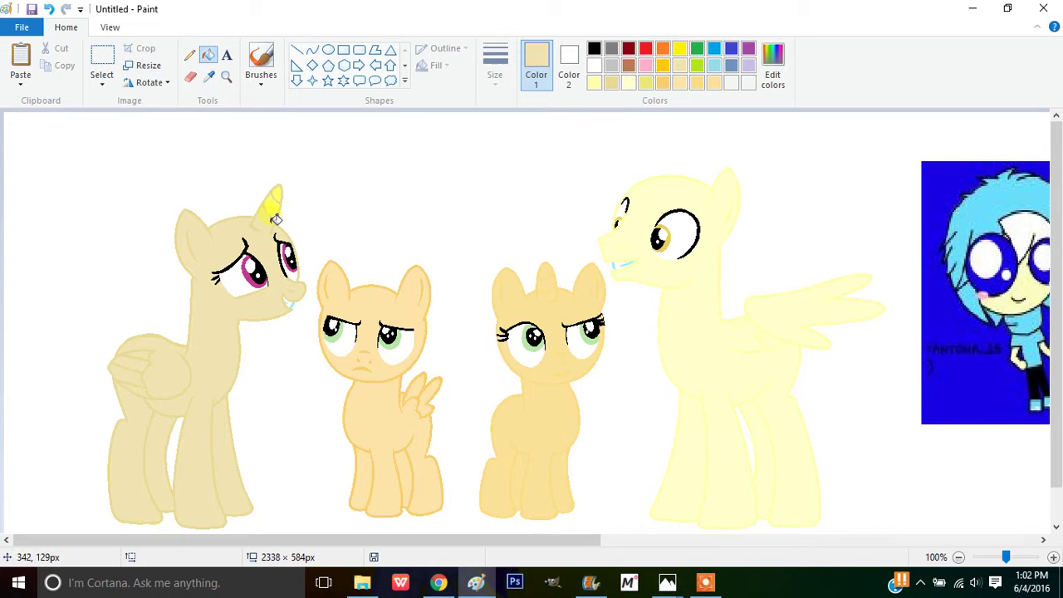
left_click(279, 199)
Fill both magenta irises of the tall beige pony with brown
scroll(351, 296, "down", 1)
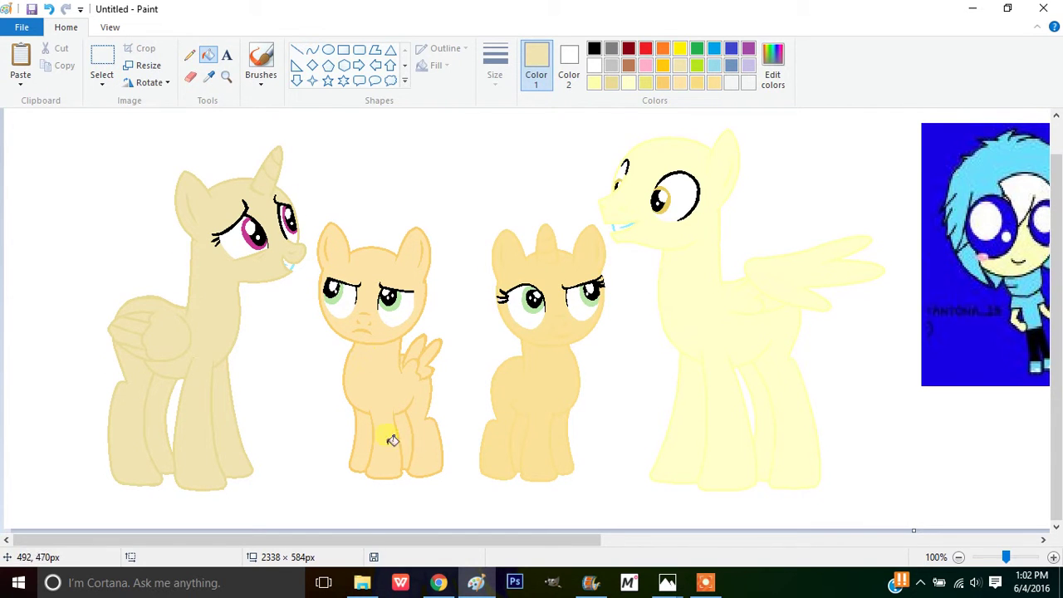
left_click_drag(361, 536, 517, 207)
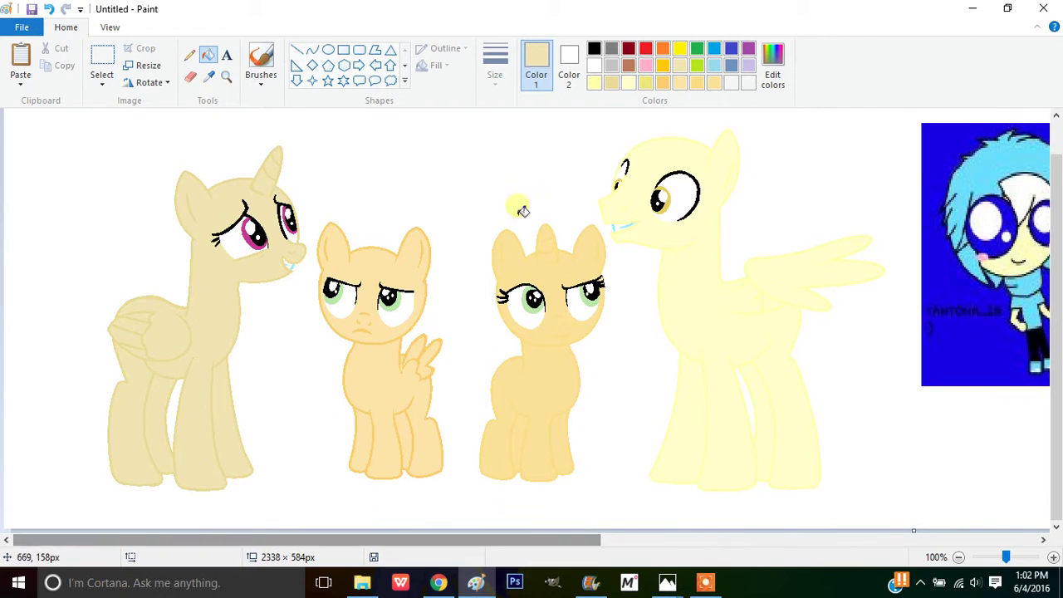
left_click(629, 67)
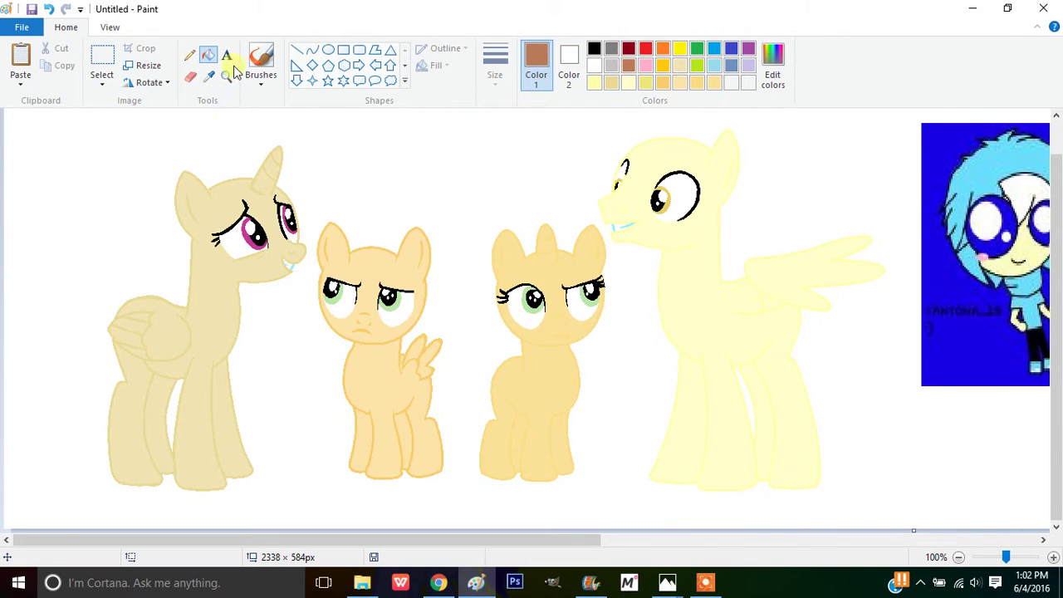
left_click(256, 241)
left_click(287, 220)
Sample the dark blue from the blue-haired character's eye and fill both irises of the pale yellow pegasus with it
left_click(208, 76)
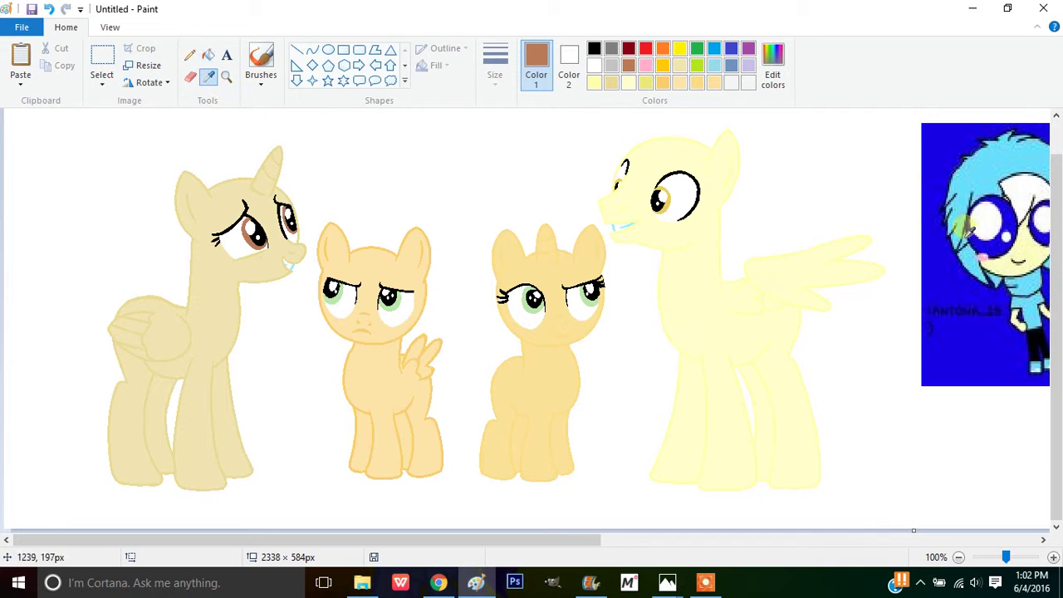
left_click(981, 256)
left_click(669, 205)
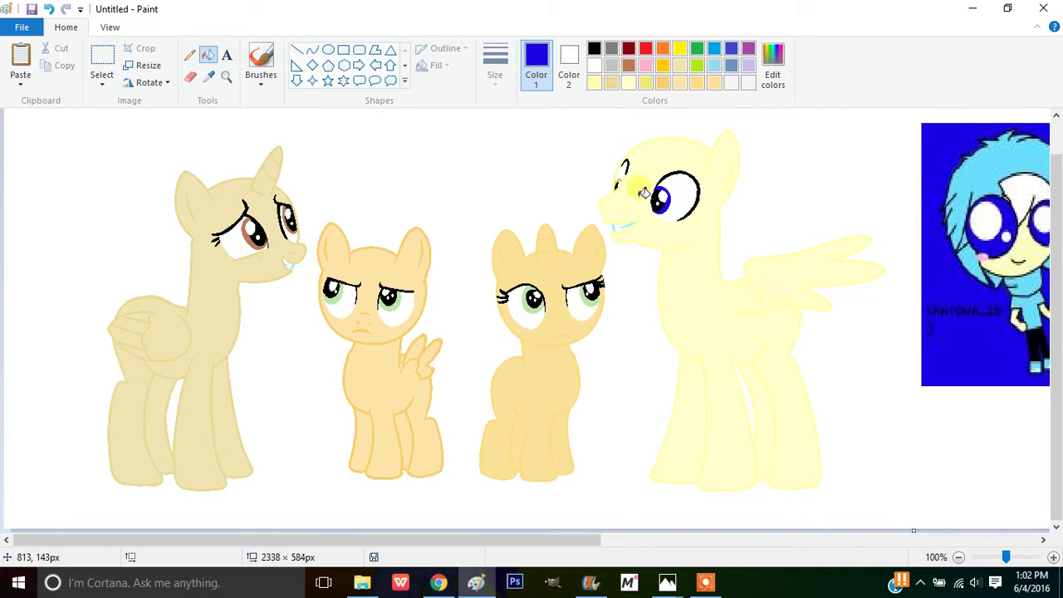
left_click(620, 183)
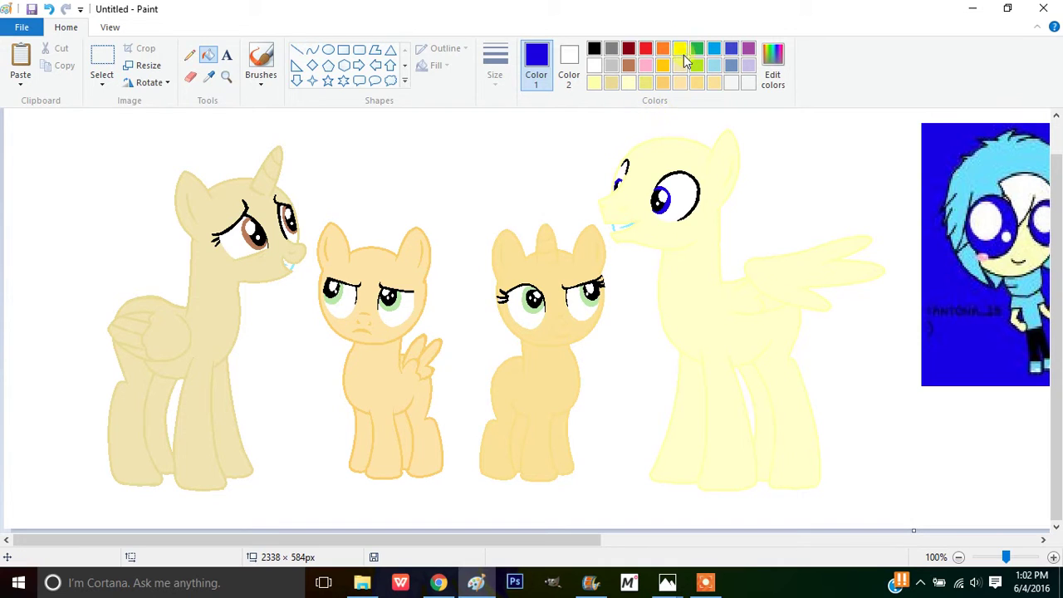
Fill the unicorn foal's green irises with turquoise blue and the winged foal's green irises with light gray
left_click(714, 50)
left_click(531, 300)
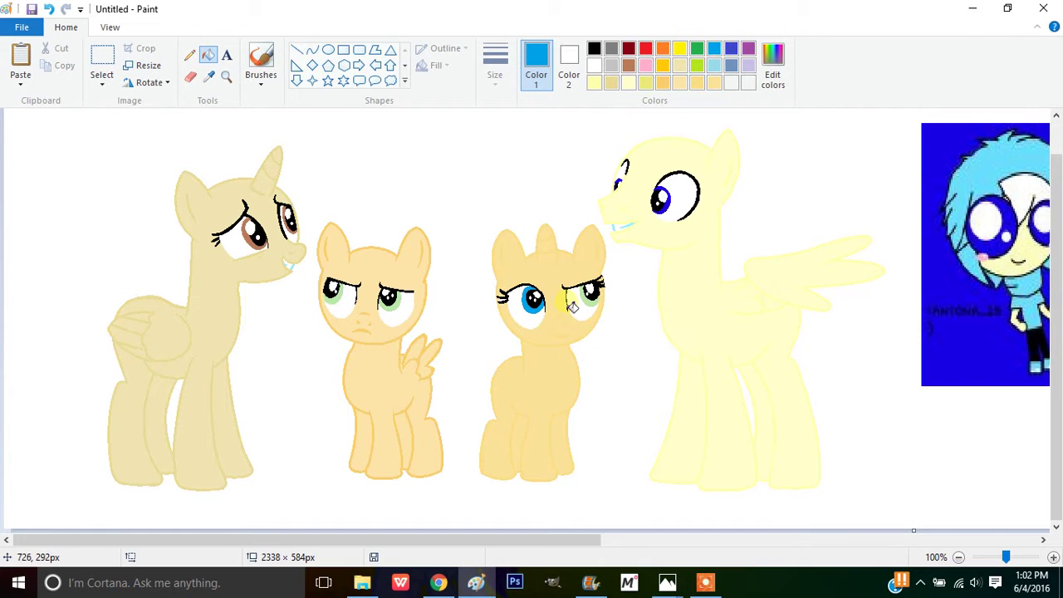
left_click(592, 298)
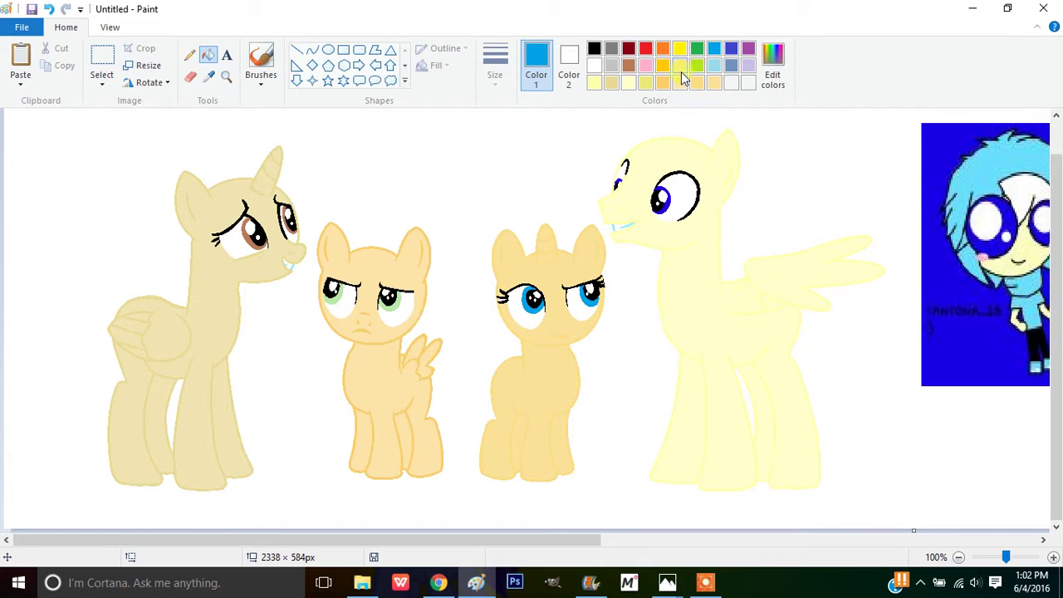
left_click(612, 68)
left_click(392, 301)
left_click(336, 304)
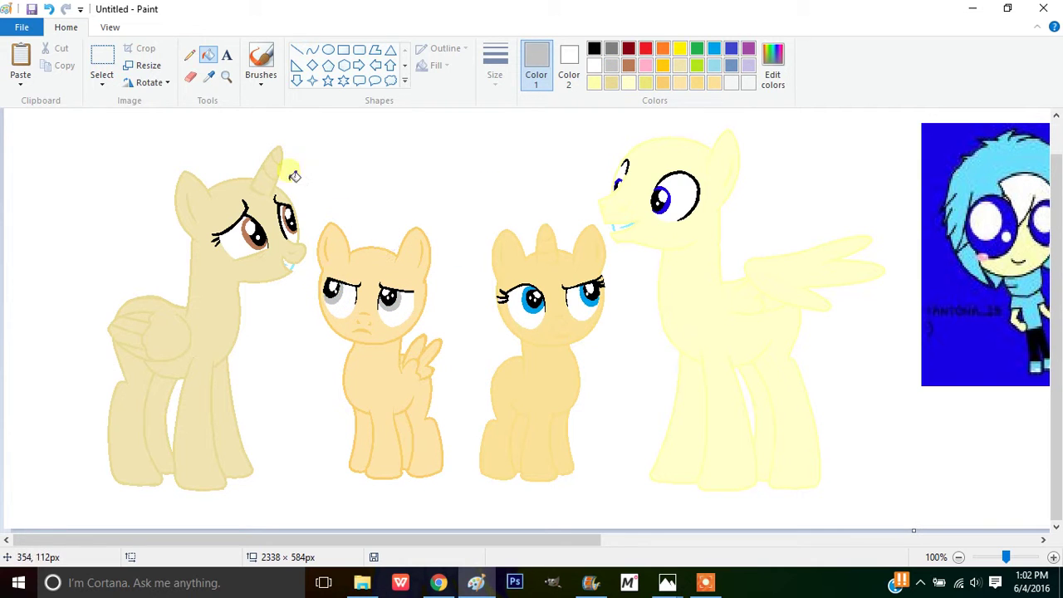
Sample the light blue from the blue-haired character's hair for the pale yellow pegasus's mane
left_click(228, 76)
left_click(731, 261)
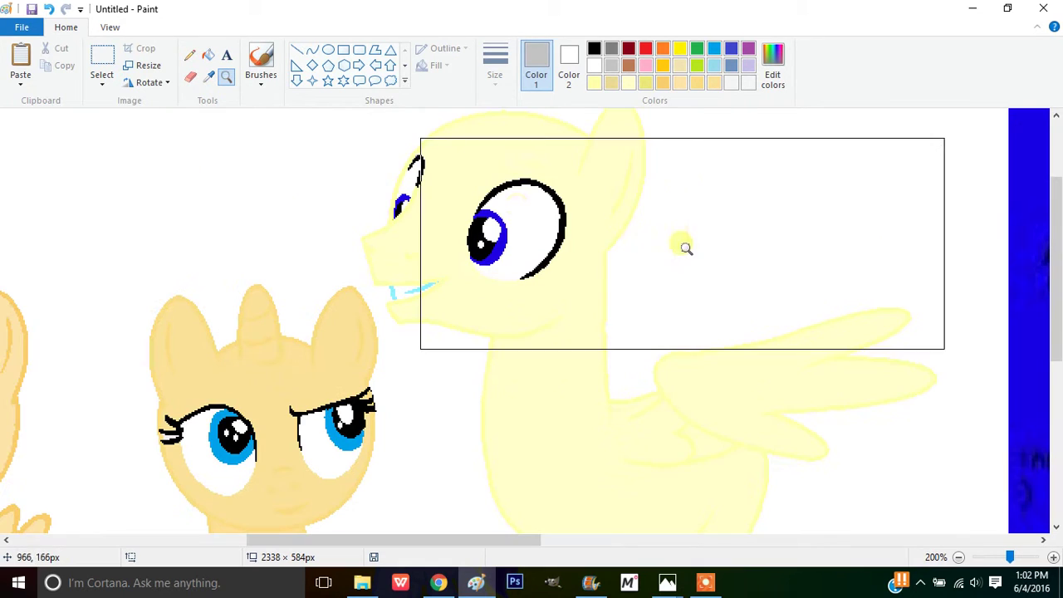
left_click(209, 80)
left_click_drag(421, 540, 536, 537)
left_click(728, 177)
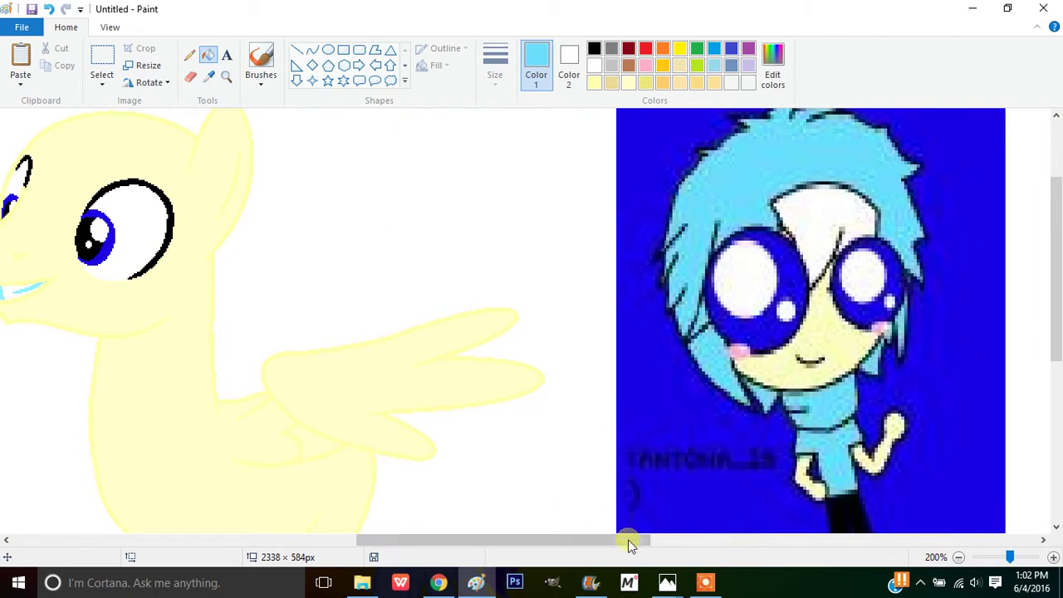
left_click_drag(620, 543, 481, 543)
scroll(581, 440, "up", 2)
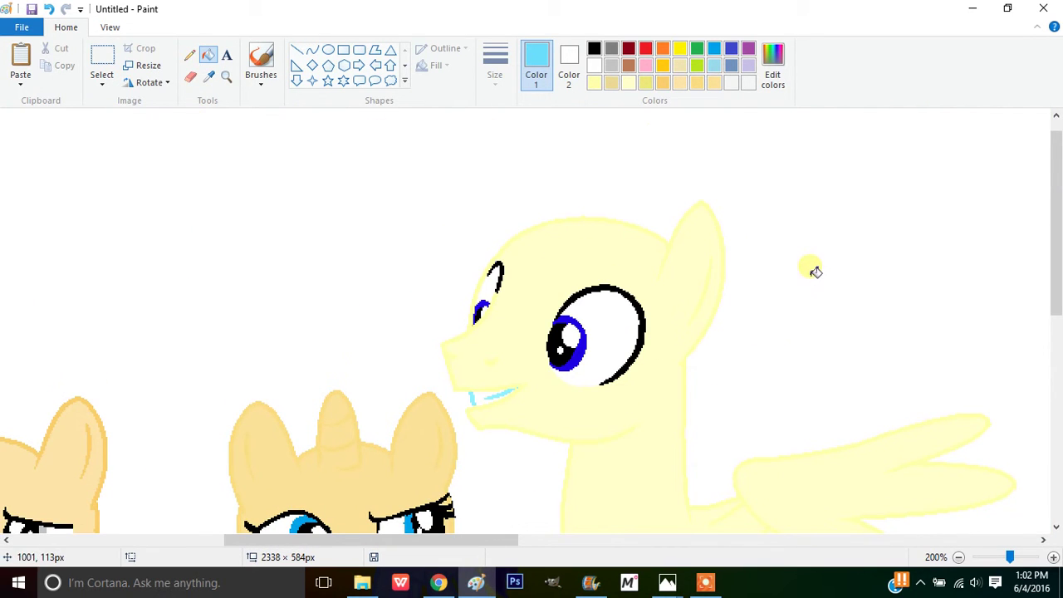
Draw a spiky mane outline with jagged bangs around the pale yellow pegasus's head, using the Pencil at its thickest size
left_click(189, 54)
left_click(496, 66)
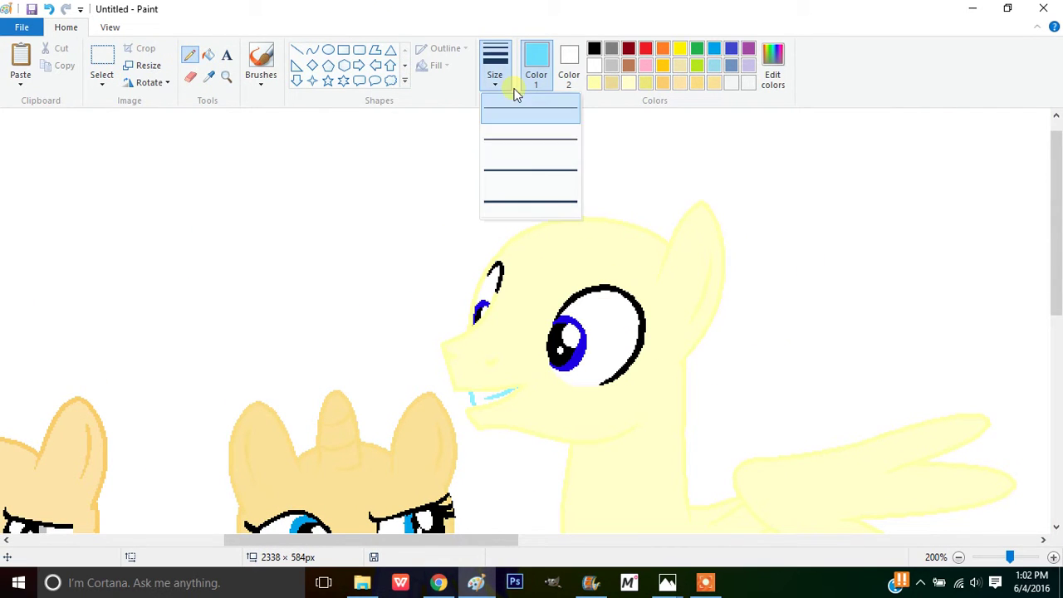
left_click(532, 197)
mouse_move(688, 215)
left_mouse_down()
mouse_move(713, 160)
mouse_move(659, 183)
mouse_move(600, 125)
mouse_move(611, 158)
mouse_move(554, 150)
mouse_move(565, 178)
mouse_move(482, 173)
mouse_move(506, 191)
mouse_move(444, 224)
mouse_move(426, 282)
mouse_move(470, 258)
mouse_move(503, 364)
mouse_move(506, 299)
mouse_move(542, 354)
mouse_move(654, 271)
mouse_move(664, 339)
mouse_move(668, 261)
left_mouse_up()
Sample white and fill the parts of the head and eyes that lie inside the pegasus's mane outline
left_click(208, 76)
left_click(577, 204)
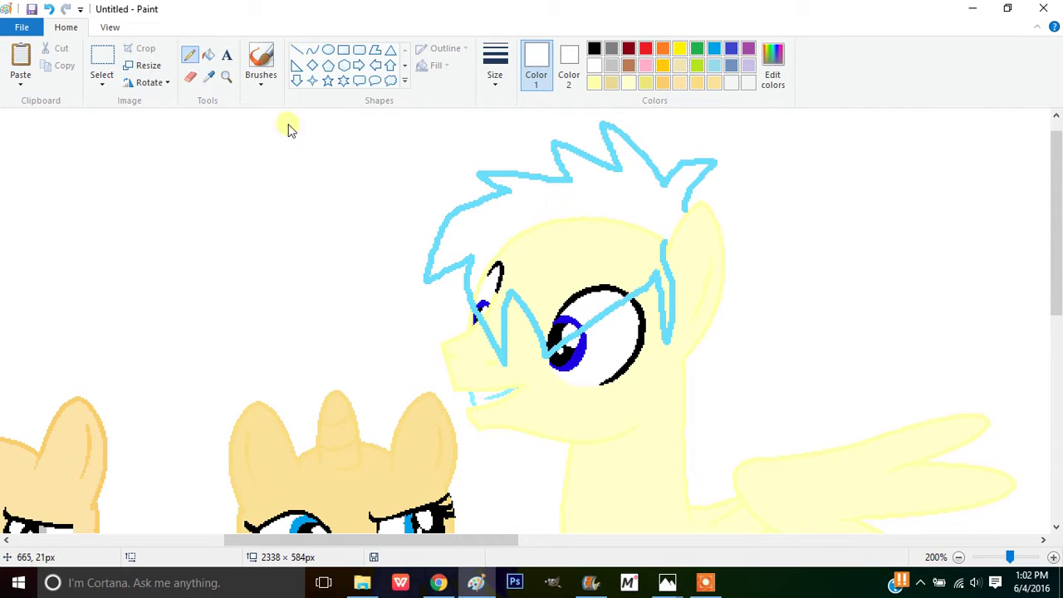
left_click(209, 56)
left_click(496, 265)
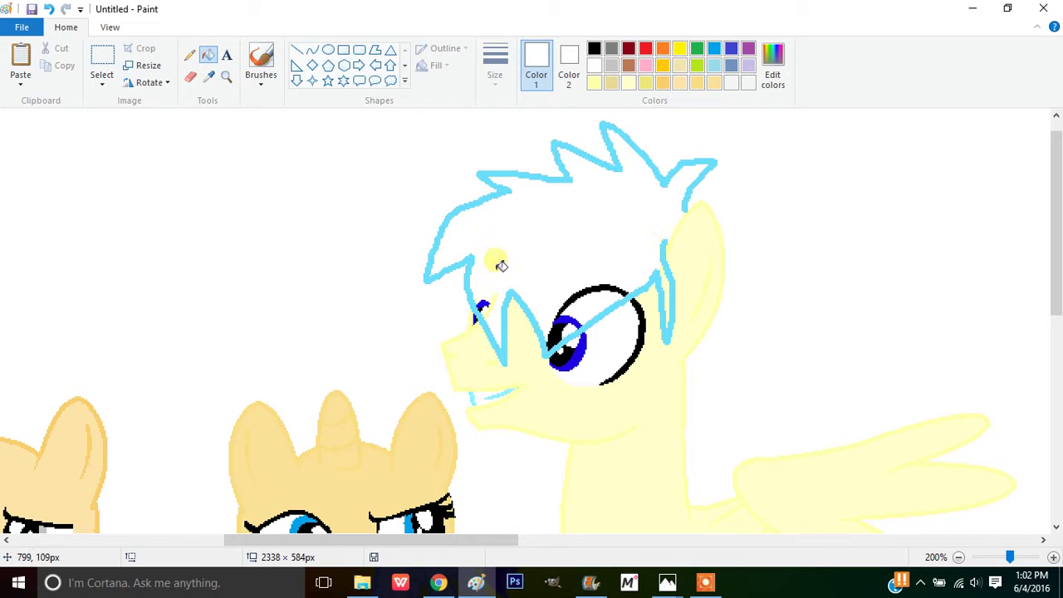
left_click(481, 308)
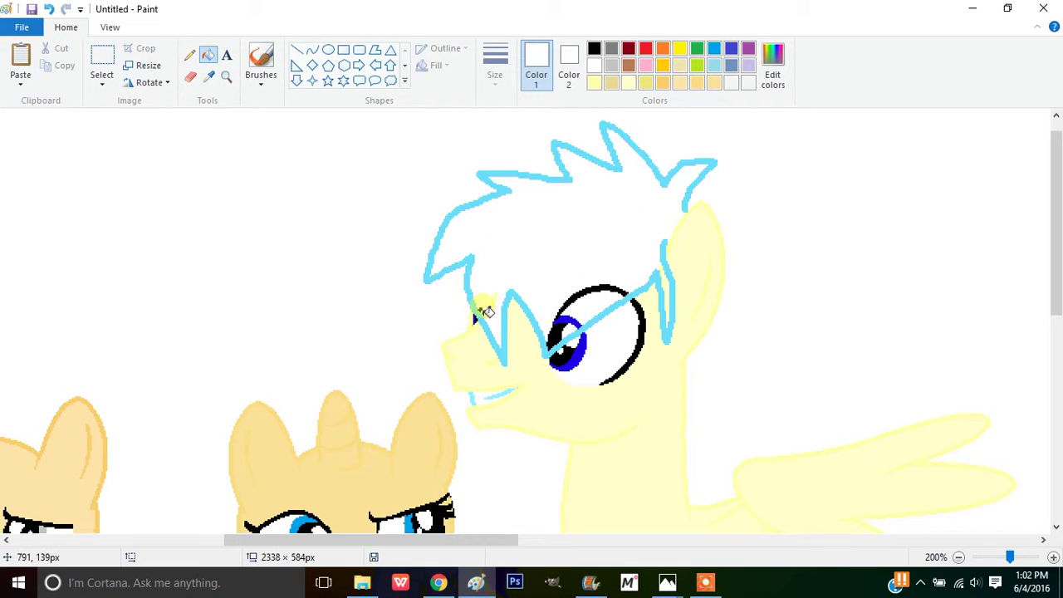
left_click(572, 296)
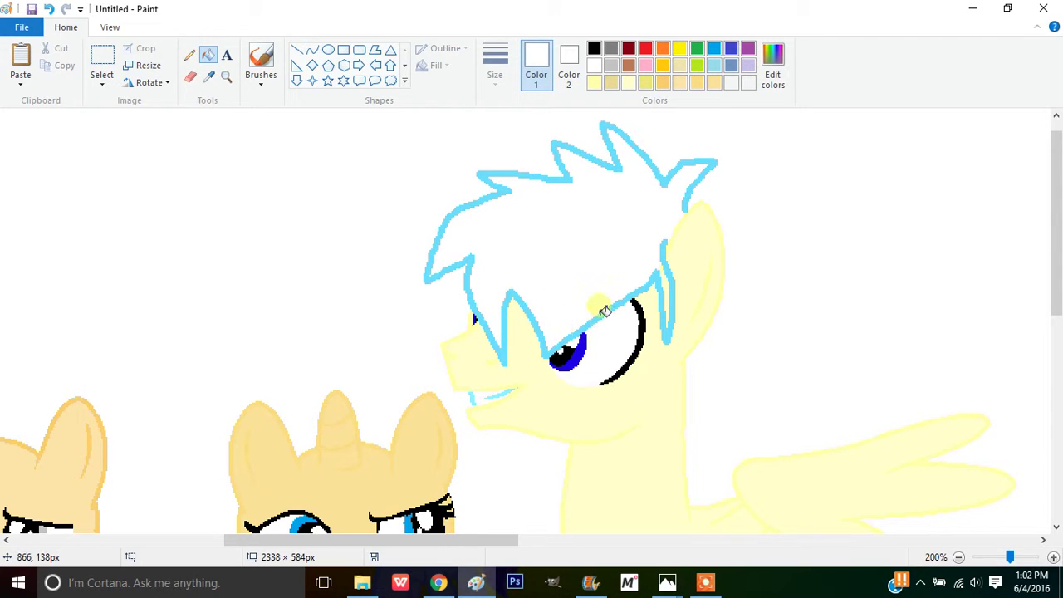
scroll(603, 301, "down", 3)
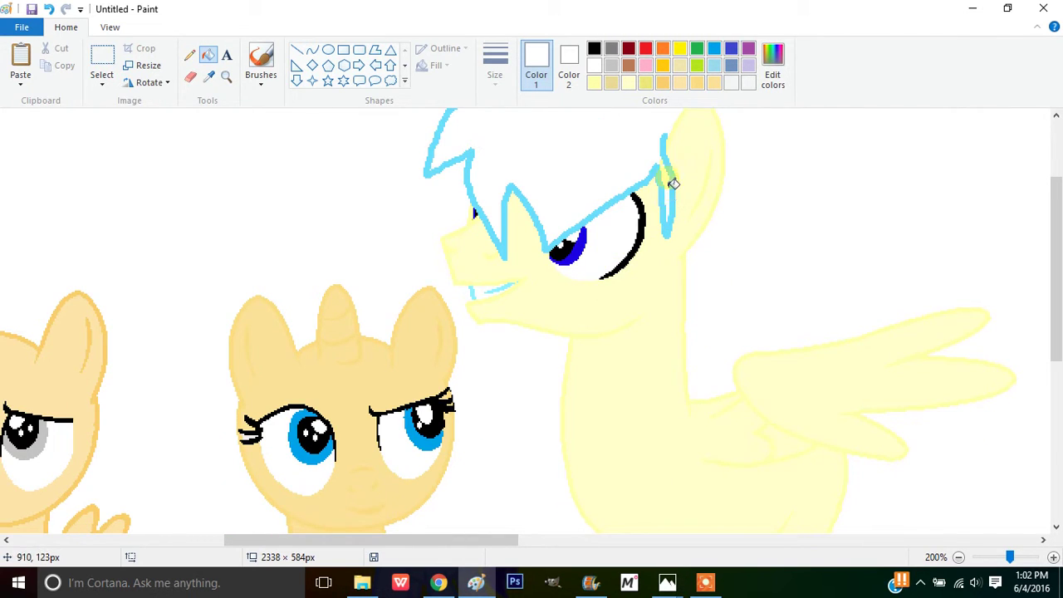
scroll(714, 120, "up", 3)
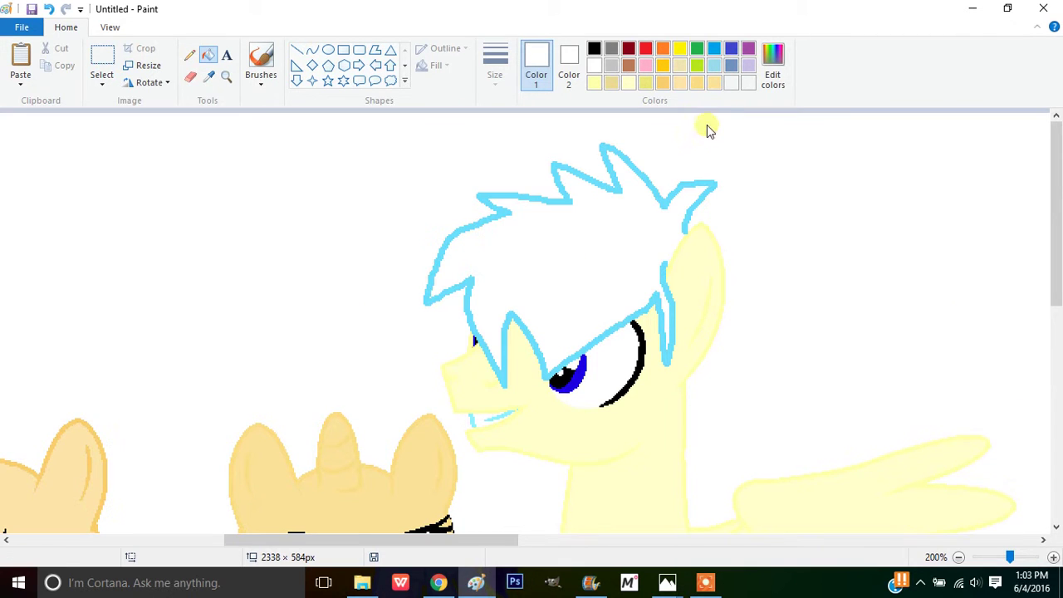
Sample the mane outline's blue, lighten it as a custom color and fill the pegasus's mane with it
left_click(209, 77)
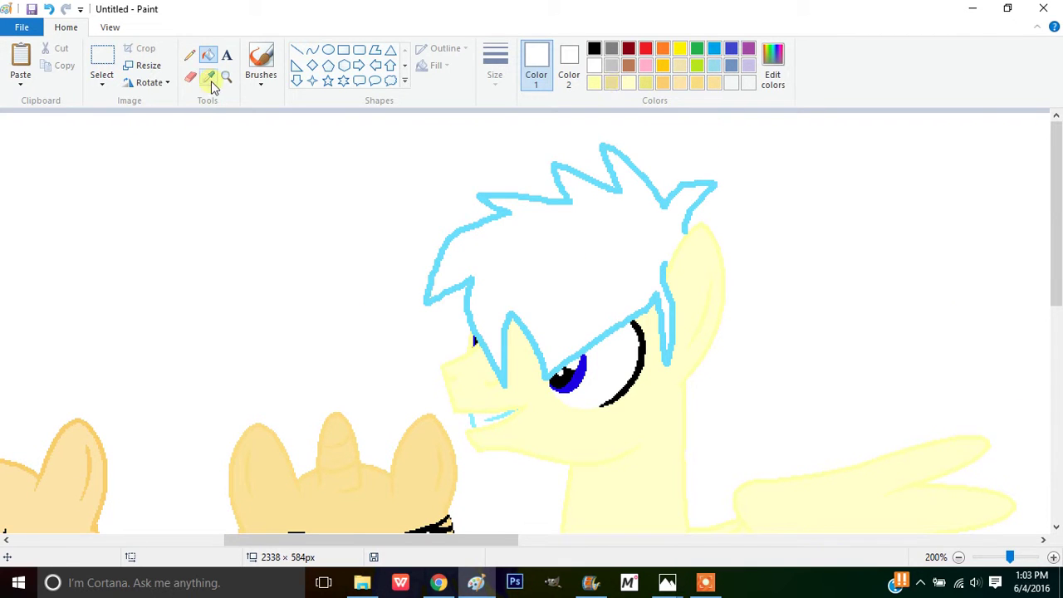
left_click(479, 230)
left_click(769, 72)
left_click(695, 213)
left_click(397, 395)
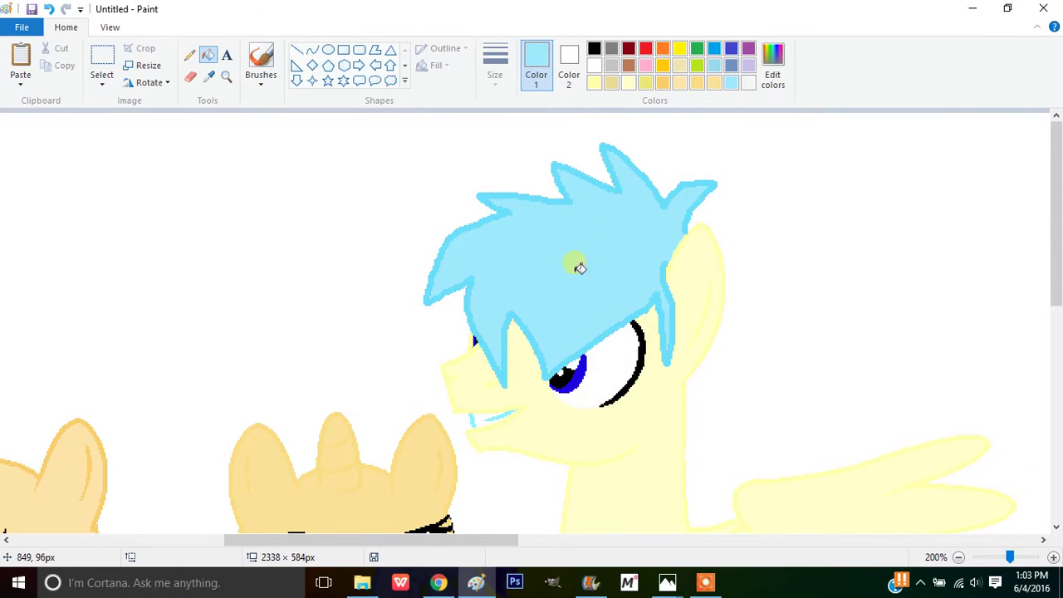
Sample the mane outline's blue again and draw a jagged tail outline behind the pegasus with the Pencil
scroll(606, 261, "down", 7)
left_click_drag(498, 541, 621, 539)
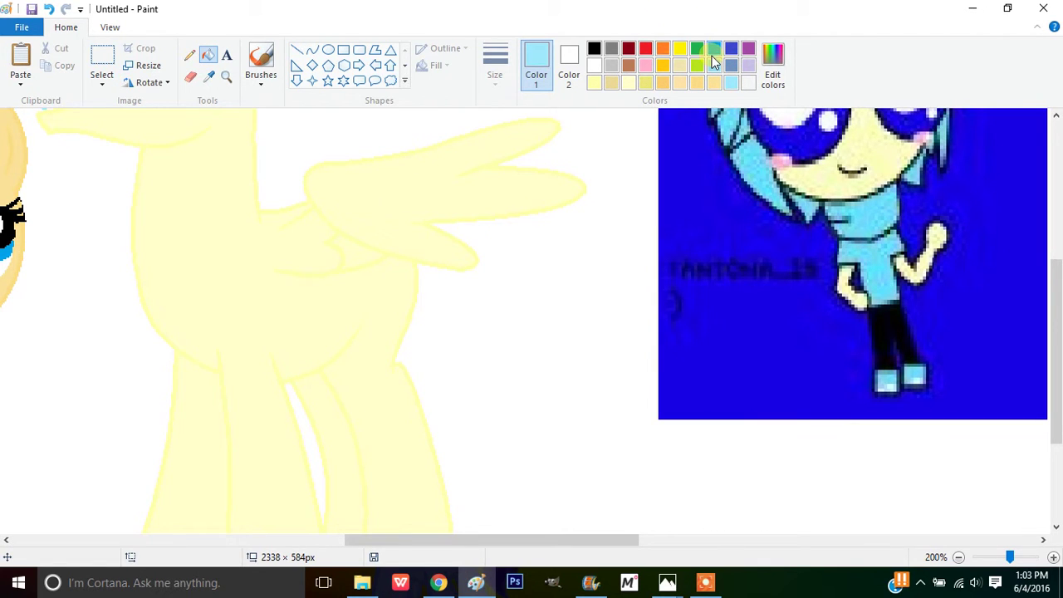
scroll(182, 212, "up", 5)
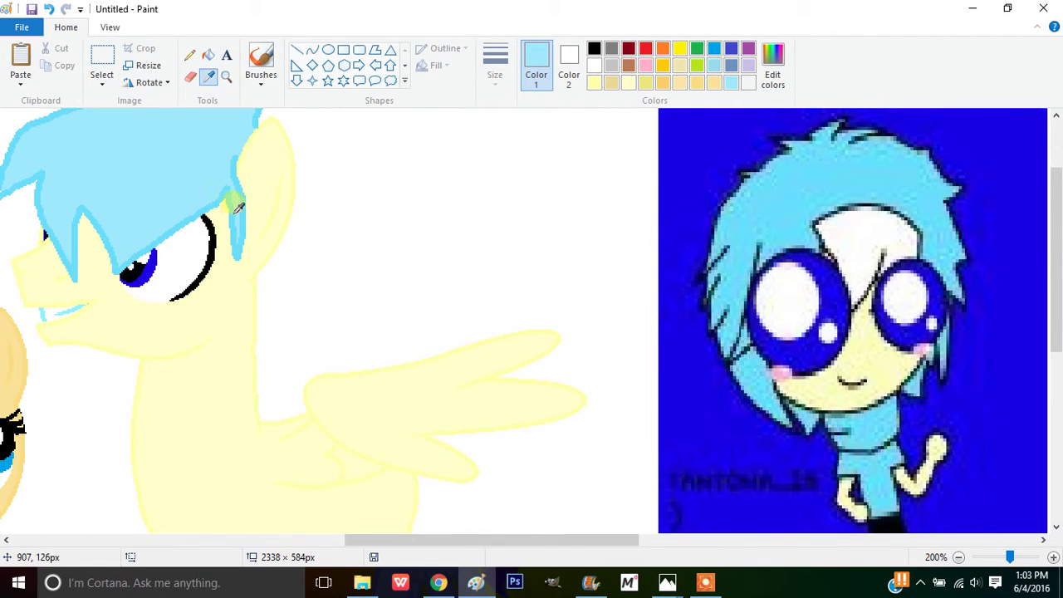
left_click(216, 167)
left_click(194, 58)
scroll(484, 168, "down", 6)
scroll(479, 202, "up", 2)
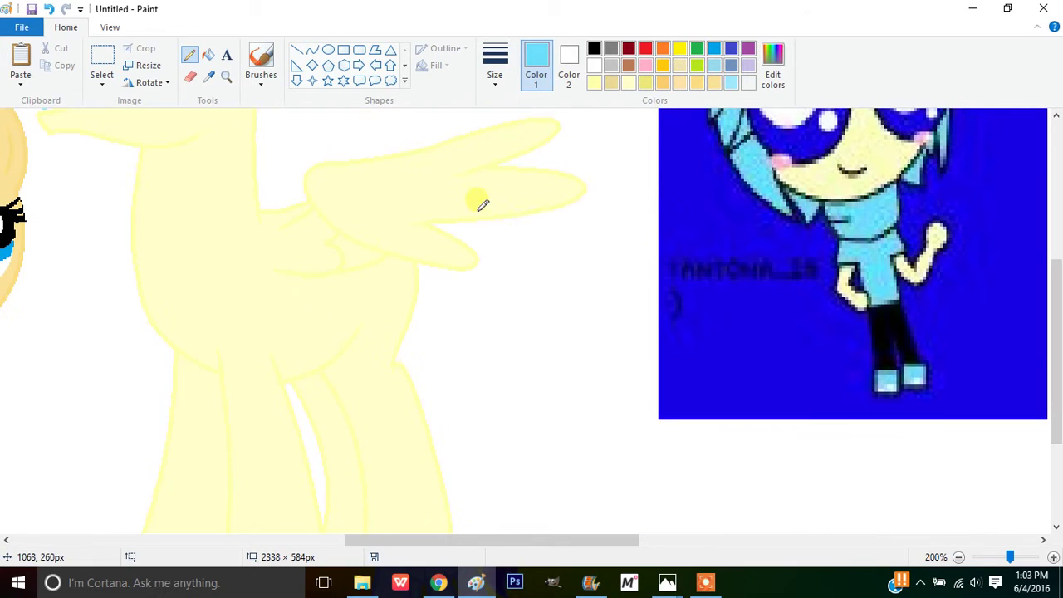
mouse_move(538, 222)
left_mouse_down()
mouse_move(557, 243)
mouse_move(565, 312)
mouse_move(544, 283)
mouse_move(549, 404)
mouse_move(571, 415)
mouse_move(480, 401)
mouse_move(450, 334)
mouse_move(433, 361)
mouse_move(428, 302)
left_mouse_up()
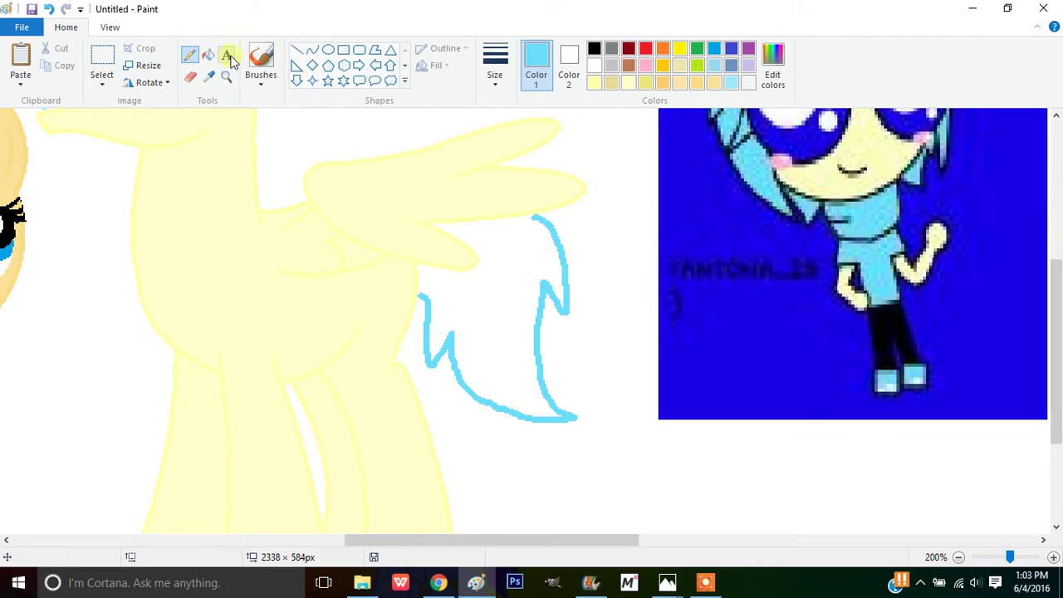
Close the tail outline at the wing with the thickest Pencil and fill the tail with the lighter blue
left_click(498, 79)
left_click(548, 201)
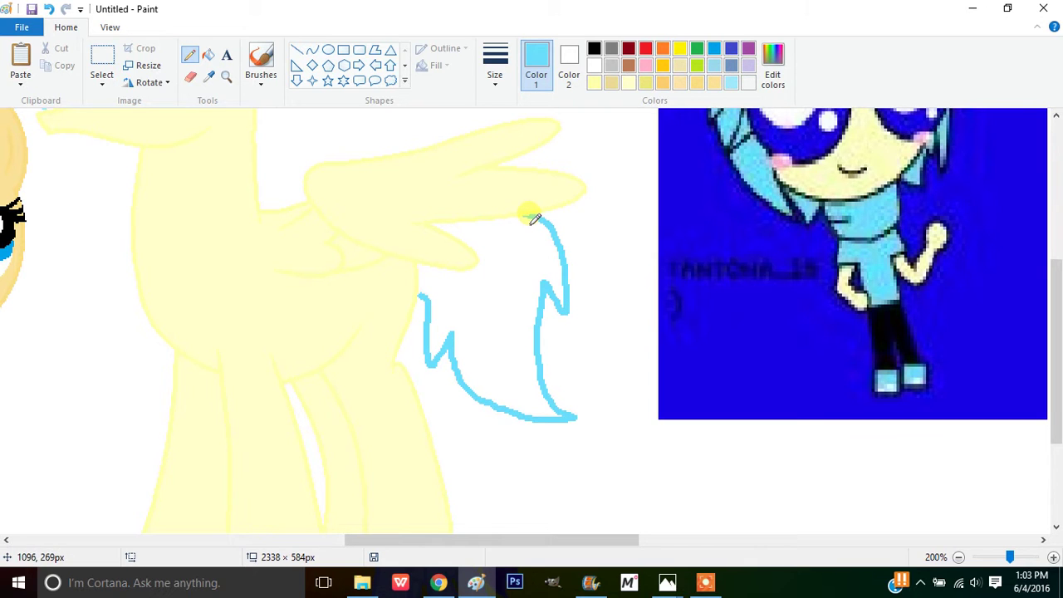
left_click(208, 55)
left_click(531, 245)
Draw thin white zigzag lines across the pegasus's mane and tail to mark off their white sections
scroll(470, 197, "up", 4)
left_click(594, 66)
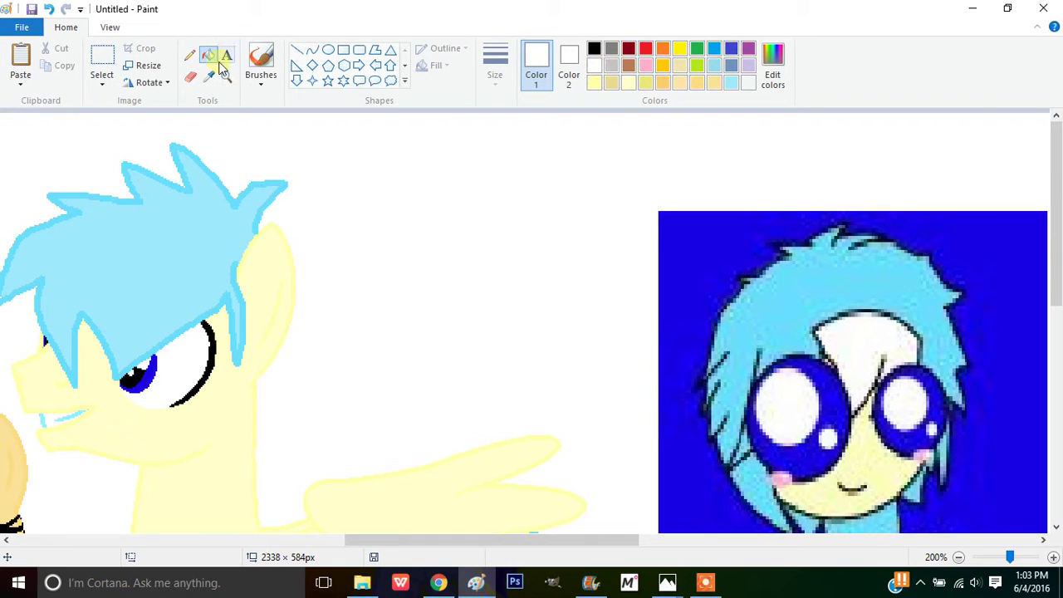
left_click(190, 55)
left_click_drag(61, 222, 129, 224)
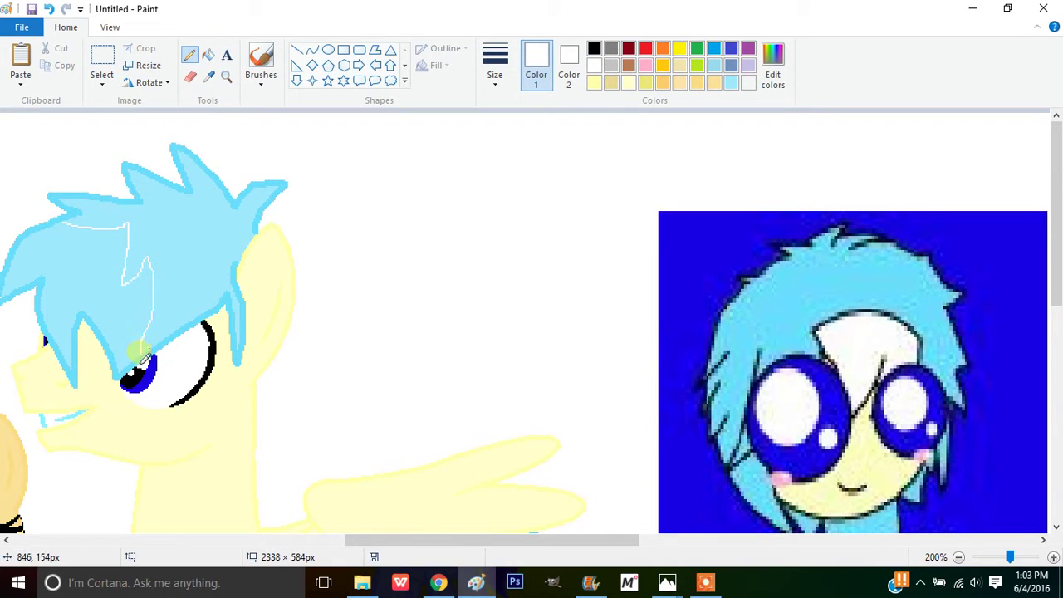
scroll(193, 307, "down", 5)
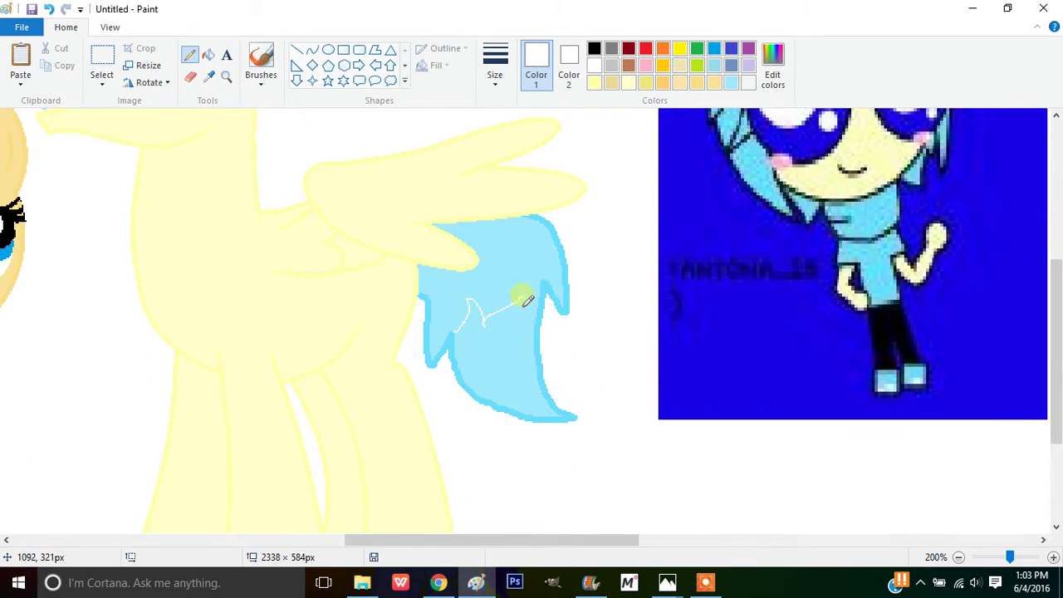
Fill the lower section of the pegasus's tail, below the zigzag line, with white
left_click(208, 54)
left_click(503, 340)
scroll(230, 321, "up", 3)
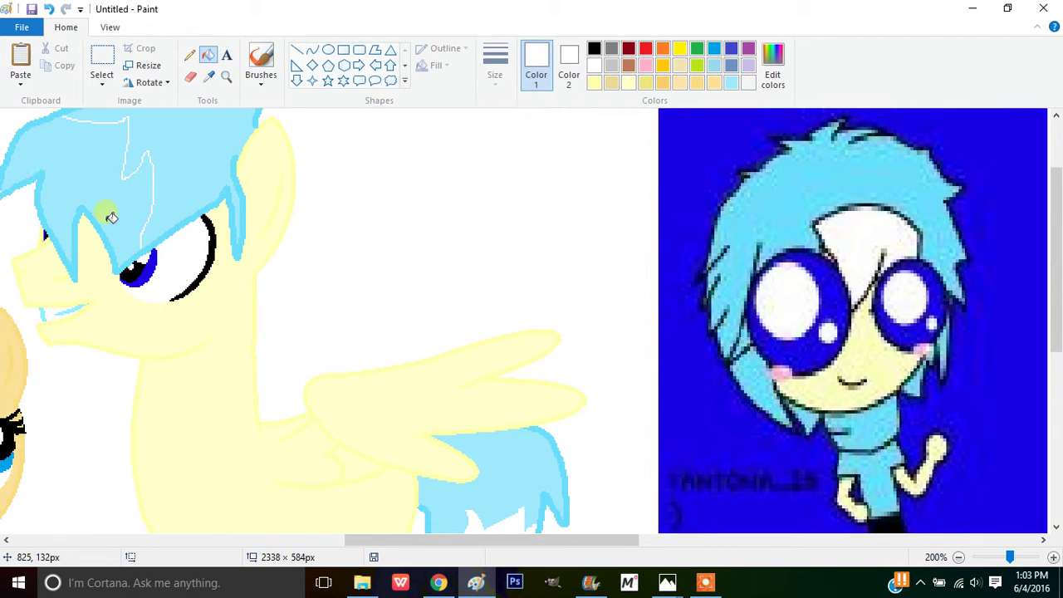
Sample the olive hair color of the character with glasses and darken it as a custom color for outlining
scroll(249, 349, "down", 2)
left_click_drag(356, 539, 541, 536)
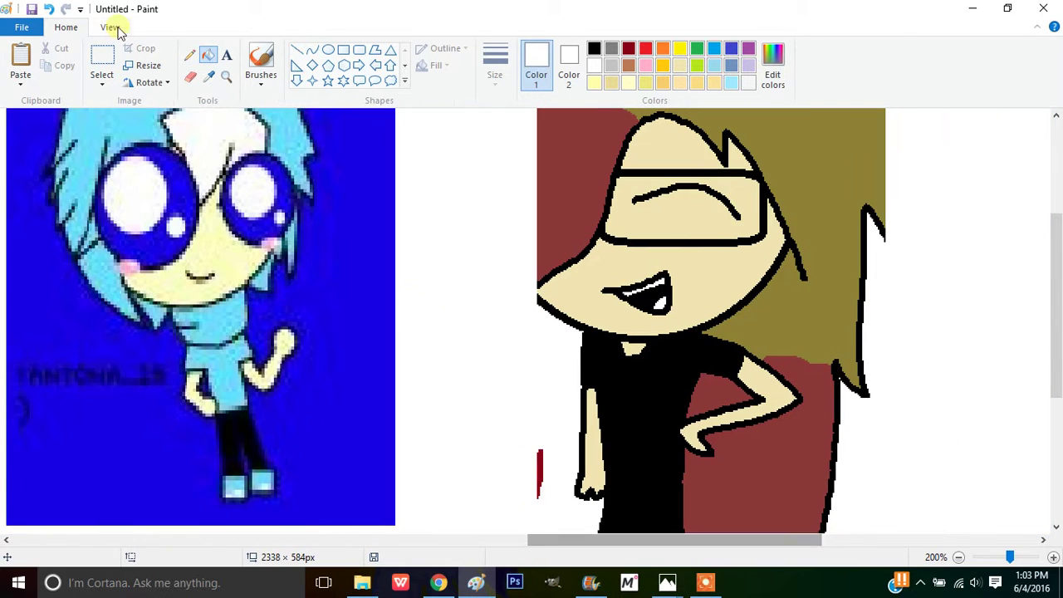
left_click(208, 75)
left_click(786, 142)
left_click(779, 63)
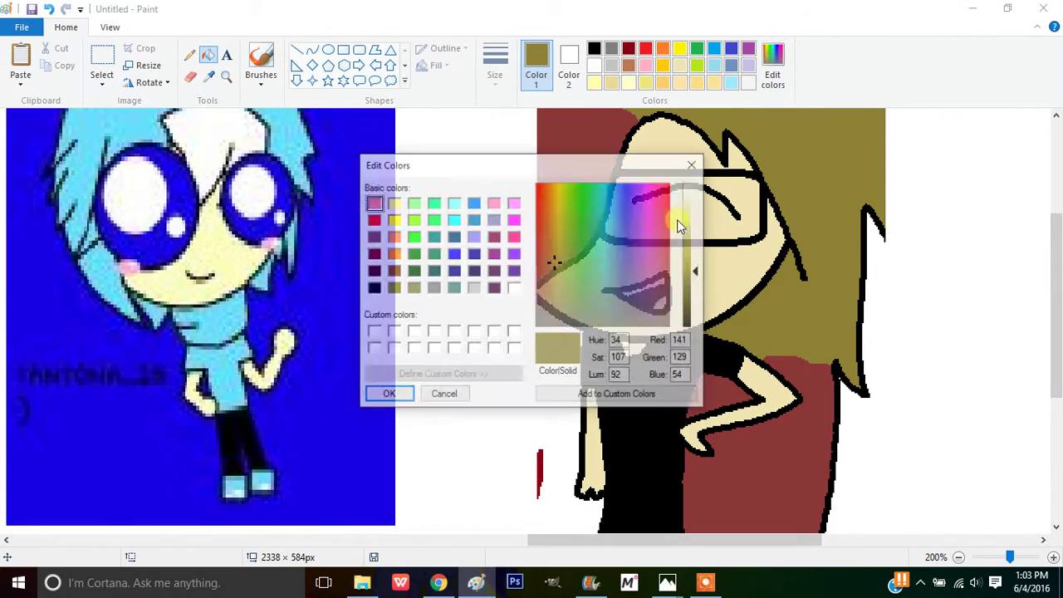
left_click(694, 286)
left_click(386, 395)
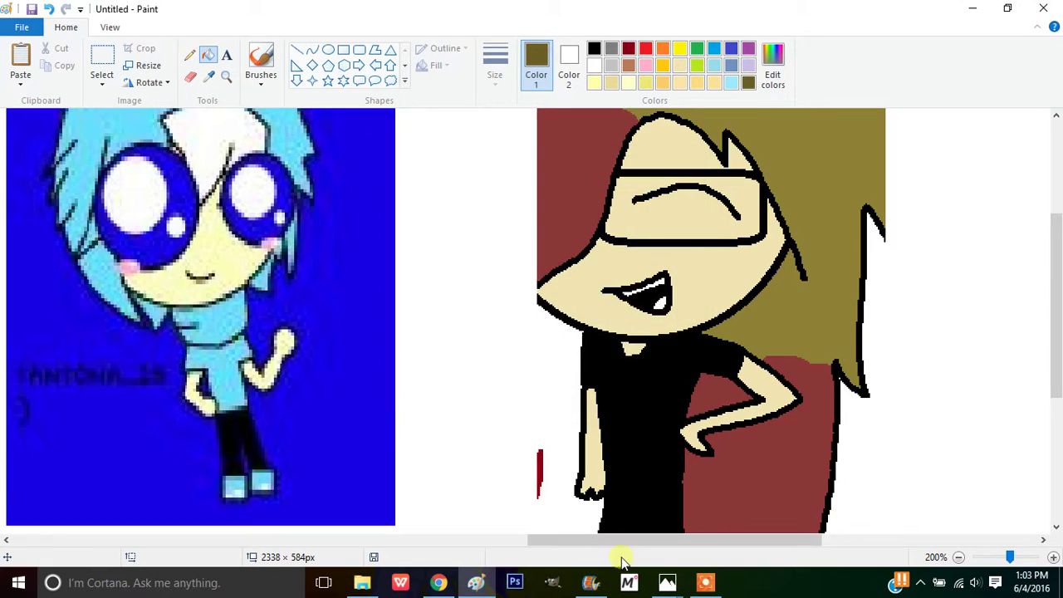
Outline the top and long side-swept bangs of the tall beige pony's mane in dark olive with the thickest Pencil
left_click_drag(607, 536, 125, 498)
left_click(189, 54)
scroll(322, 253, "up", 3)
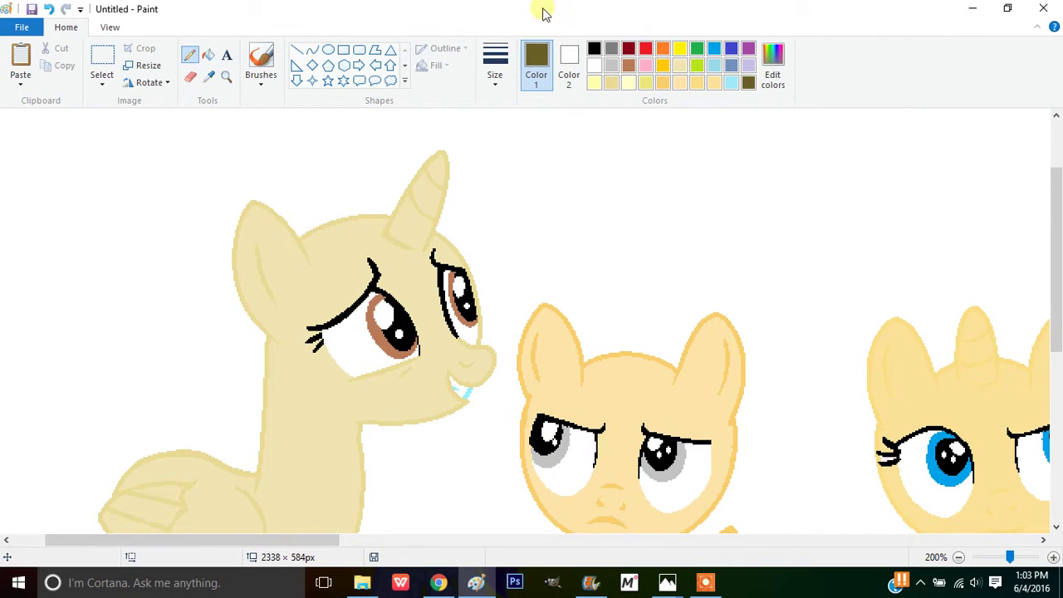
left_click(500, 73)
left_click(515, 199)
scroll(322, 274, "up", 3)
mouse_move(273, 312)
left_mouse_down()
mouse_move(320, 265)
mouse_move(344, 259)
mouse_move(339, 281)
mouse_move(398, 242)
mouse_move(471, 247)
mouse_move(518, 305)
mouse_move(519, 468)
mouse_move(432, 447)
mouse_move(406, 423)
mouse_move(388, 375)
mouse_move(382, 390)
mouse_move(340, 362)
left_mouse_up()
Outline the mane locks behind the tall beige pony's neck and the long lock hanging in front of its legs
scroll(316, 332, "down", 5)
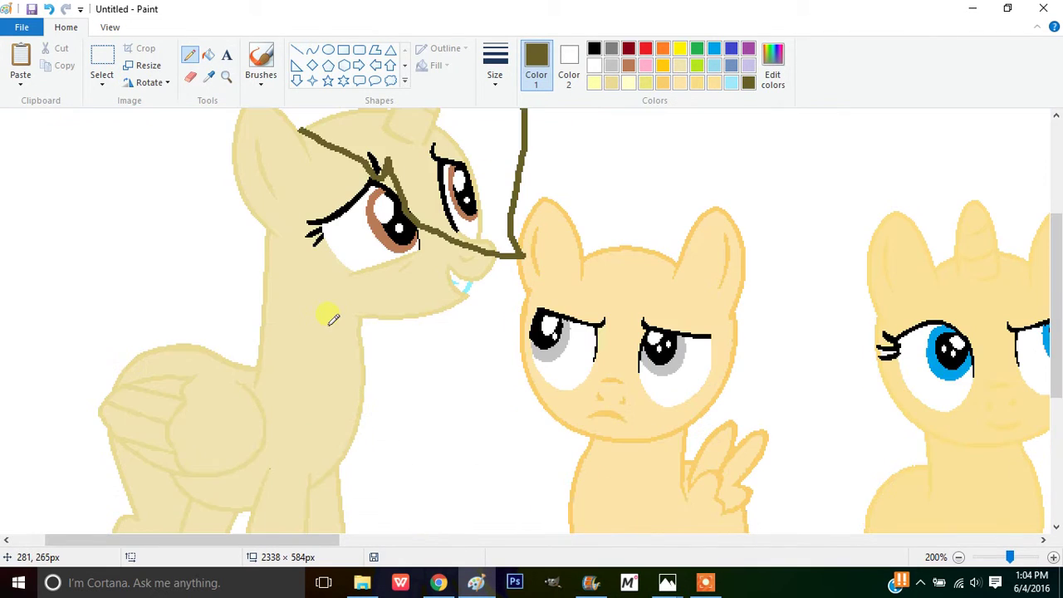
mouse_move(232, 179)
left_mouse_down()
mouse_move(215, 197)
mouse_move(212, 276)
mouse_move(225, 272)
mouse_move(247, 349)
left_mouse_up()
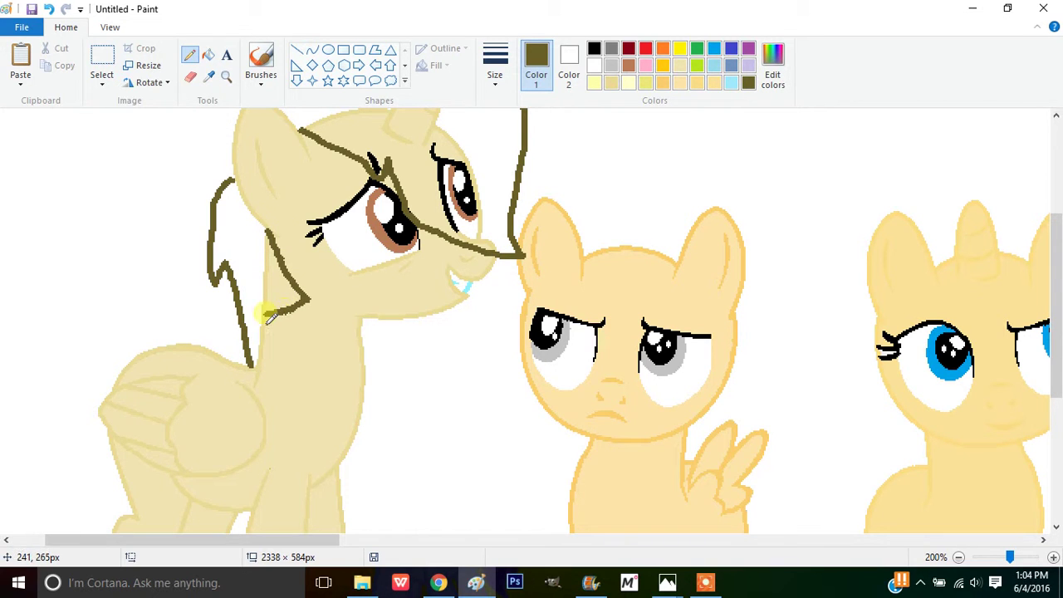
scroll(266, 315, "down", 3)
mouse_move(441, 209)
left_mouse_down()
mouse_move(452, 356)
mouse_move(442, 371)
mouse_move(429, 334)
mouse_move(417, 415)
mouse_move(429, 474)
left_mouse_up()
scroll(429, 474, "down", 5)
mouse_move(430, 293)
left_mouse_down()
mouse_move(473, 395)
mouse_move(415, 407)
left_mouse_up()
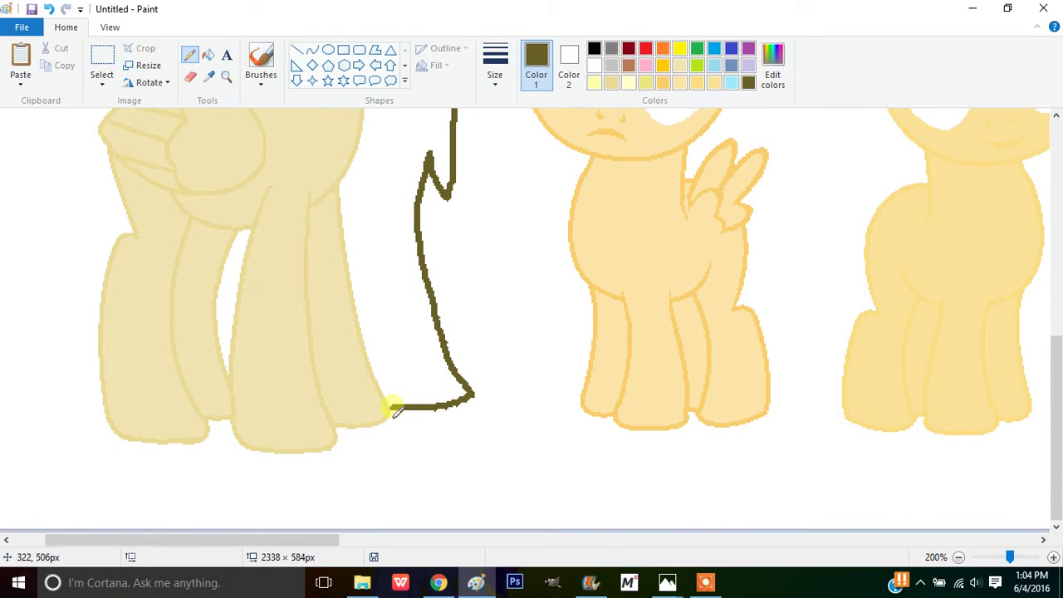
Draw the outline of a long, drooping tail behind the tall beige pony in dark olive
scroll(391, 416, "up", 6)
left_click_drag(335, 537, 303, 538)
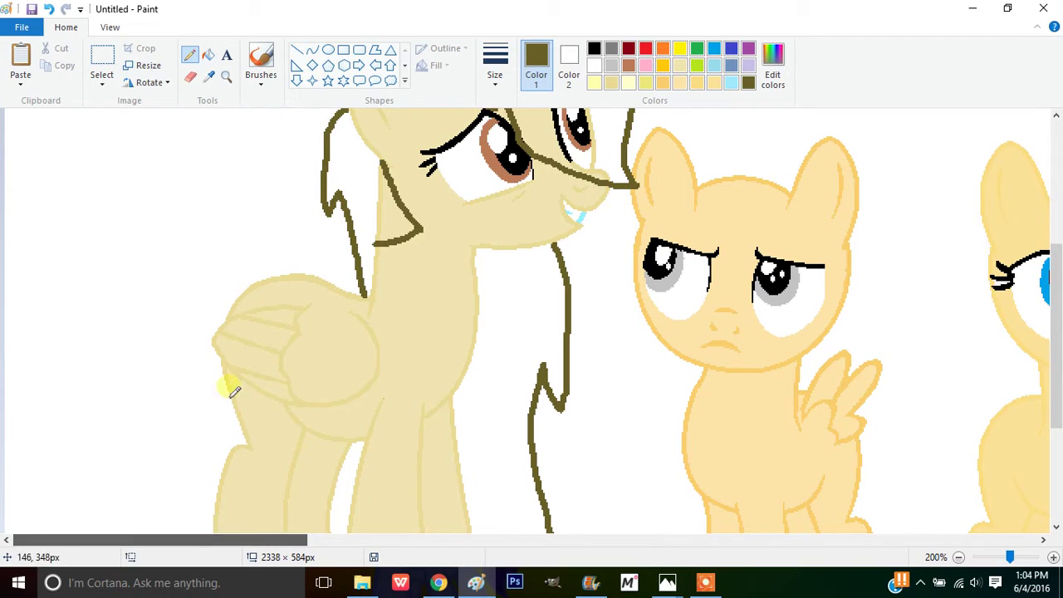
mouse_move(262, 278)
left_mouse_down()
mouse_move(164, 202)
mouse_move(156, 216)
mouse_move(173, 242)
mouse_move(80, 274)
mouse_move(57, 405)
mouse_move(99, 493)
mouse_move(107, 439)
left_mouse_up()
scroll(107, 439, "down", 3)
mouse_move(110, 239)
left_mouse_down()
mouse_move(98, 402)
mouse_move(112, 448)
mouse_move(156, 442)
mouse_move(175, 350)
mouse_move(171, 208)
left_mouse_up()
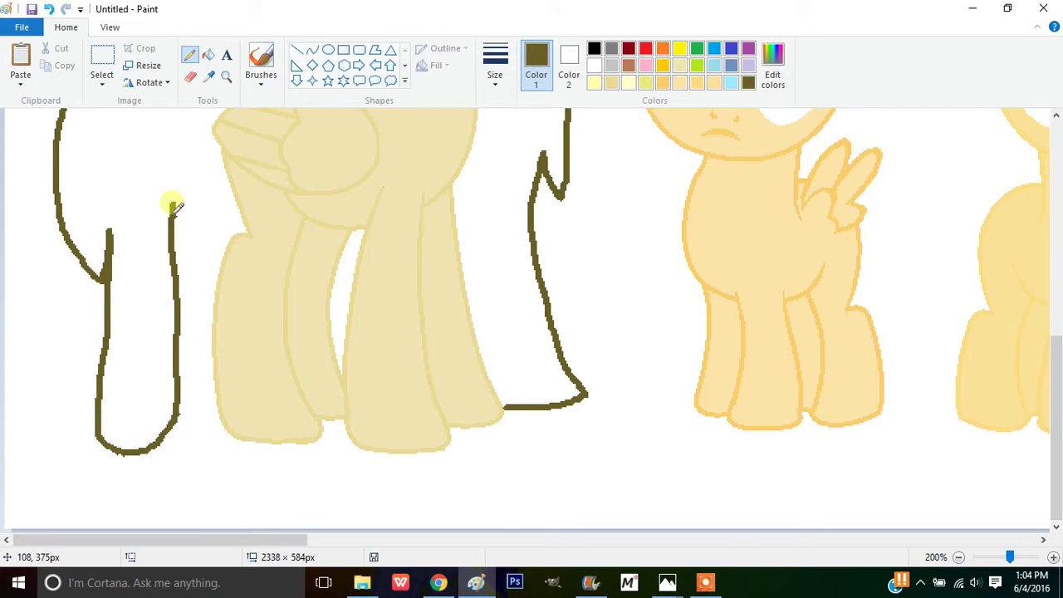
scroll(171, 208, "up", 2)
mouse_move(178, 308)
left_mouse_down()
mouse_move(181, 276)
mouse_move(203, 257)
left_mouse_up()
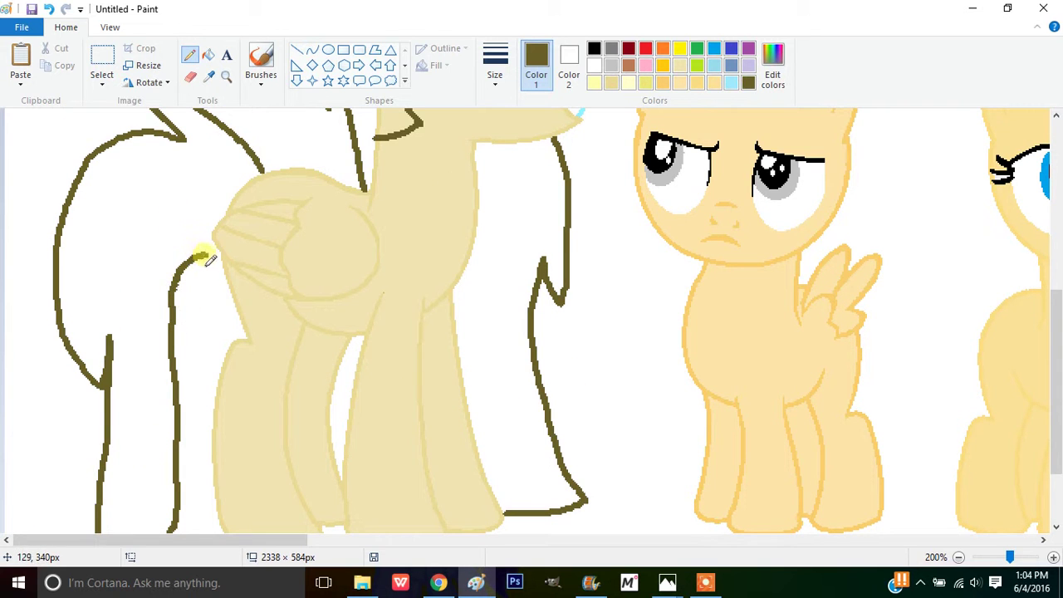
Sample white and erase parts of the head outline on both sides of the tall beige pony's horn
scroll(342, 276, "up", 4)
left_click(208, 76)
left_click(353, 282)
left_click(209, 57)
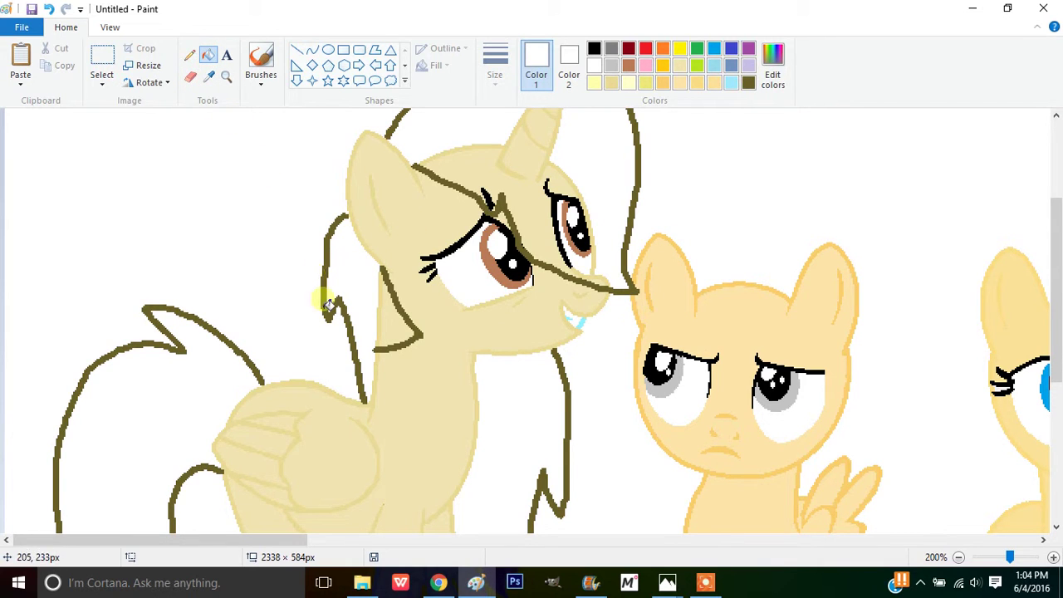
scroll(387, 330, "up", 2)
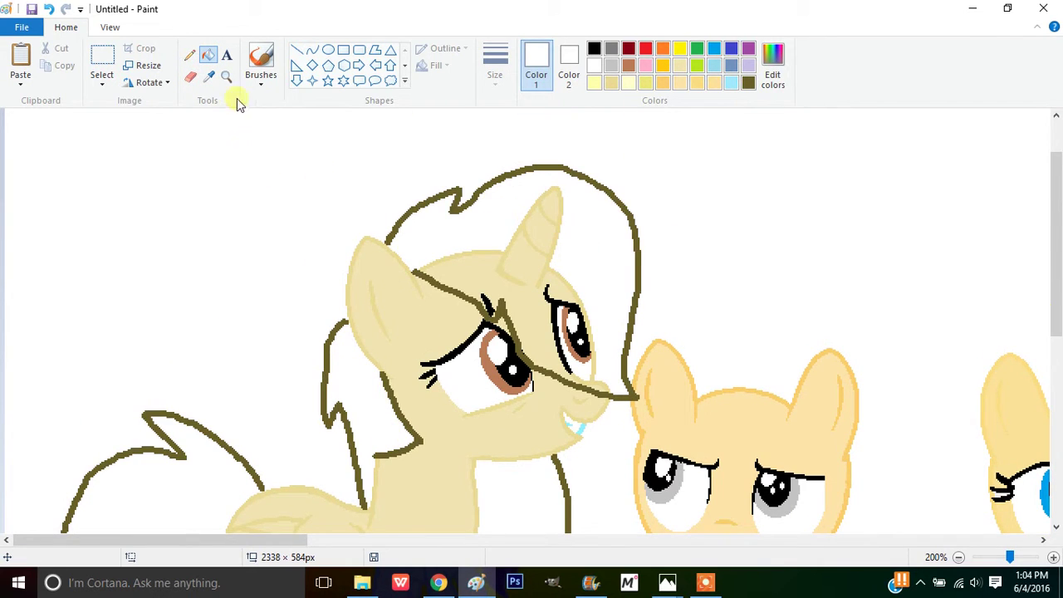
left_click(190, 75)
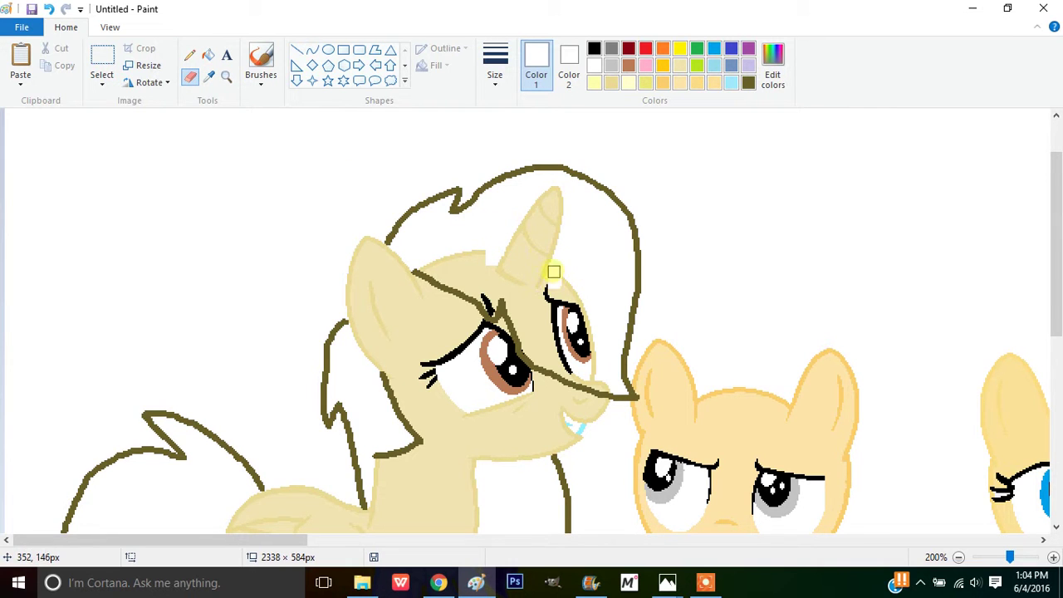
Fill the forehead and far eye inside the tall pony's bangs outline with white, including the leftover line fragments
left_click(207, 58)
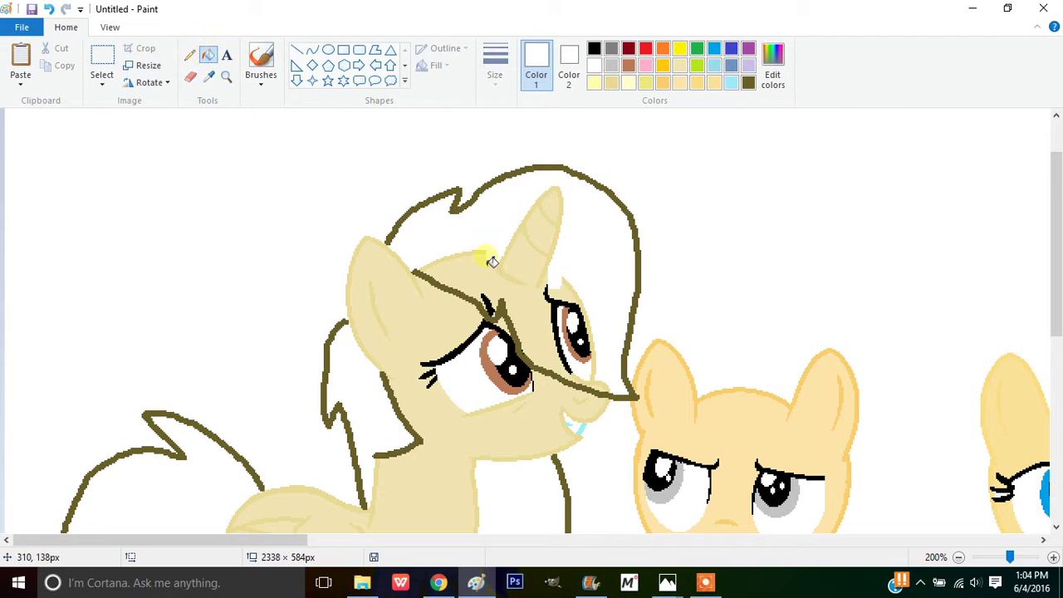
left_click(482, 258)
left_click(475, 259)
left_click(556, 301)
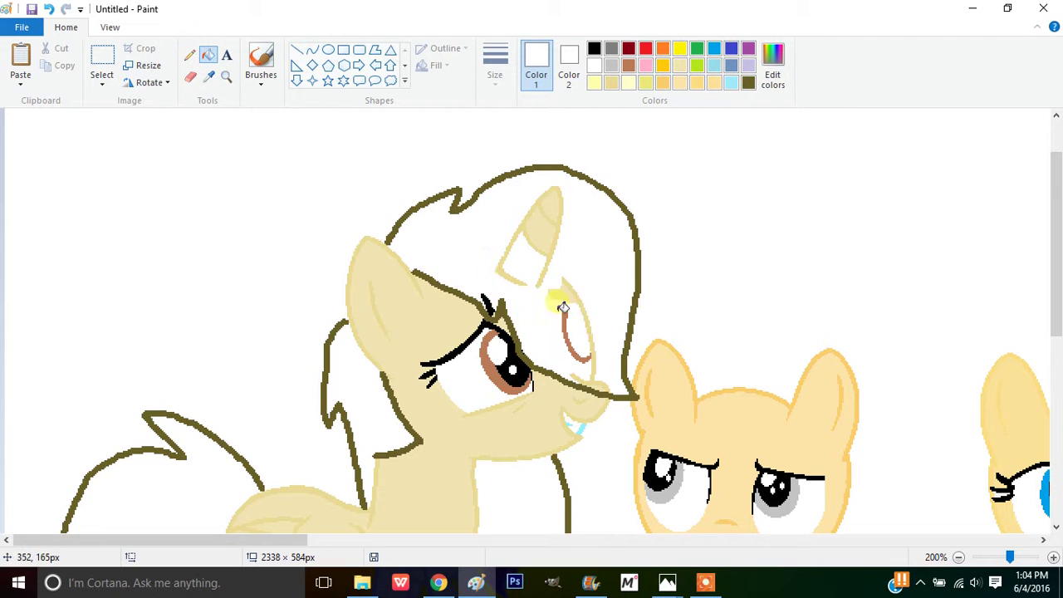
left_click(571, 336)
left_click(579, 307)
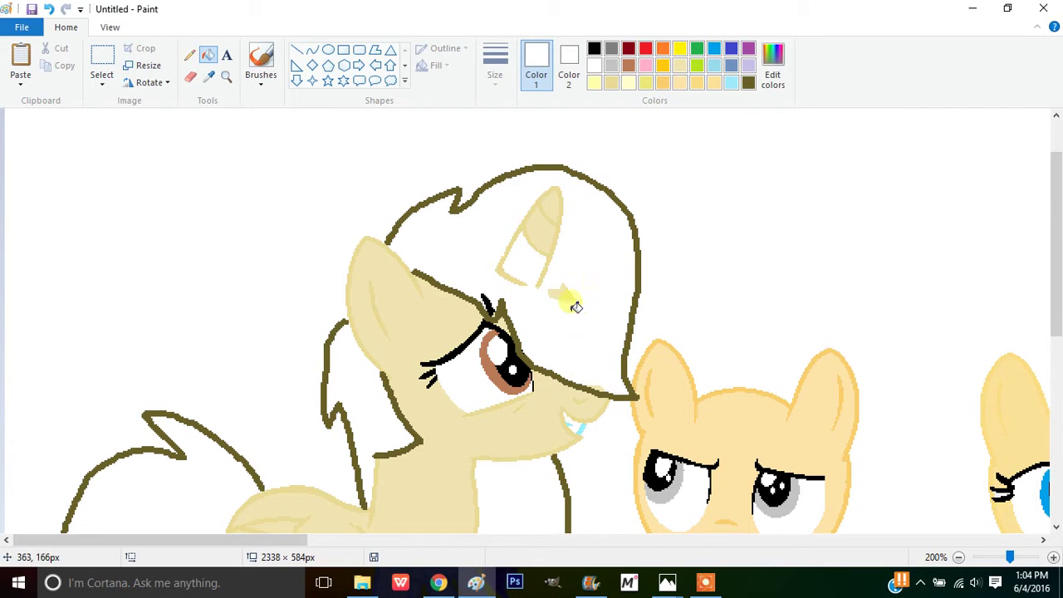
Sample the horn's beige, close the gap in its base outline with the Pencil, and refill the horn's lower part
left_click(208, 75)
left_click(533, 237)
left_click(189, 54)
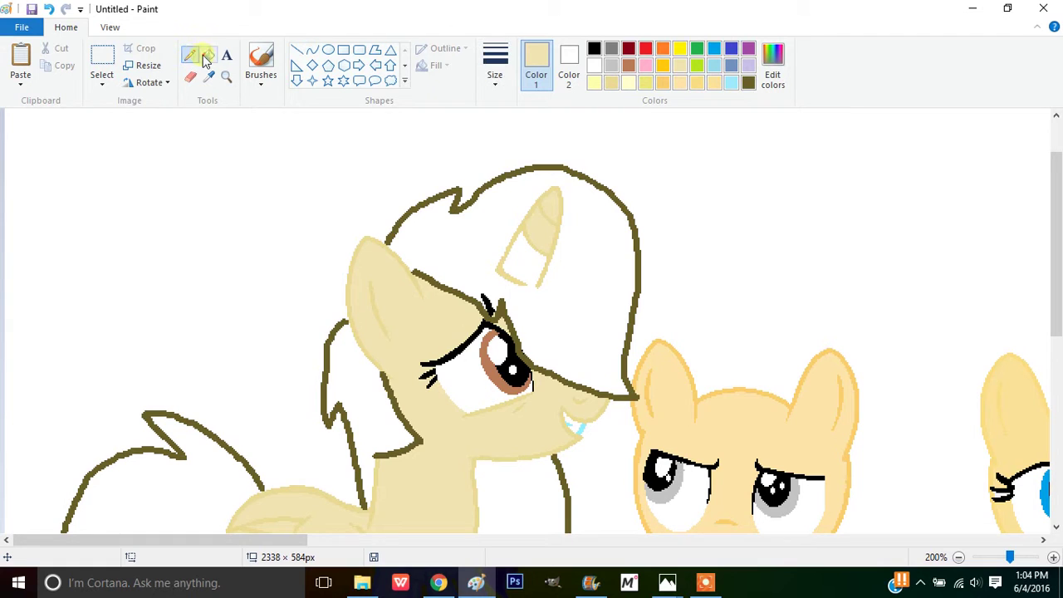
left_click(495, 66)
left_click(538, 215)
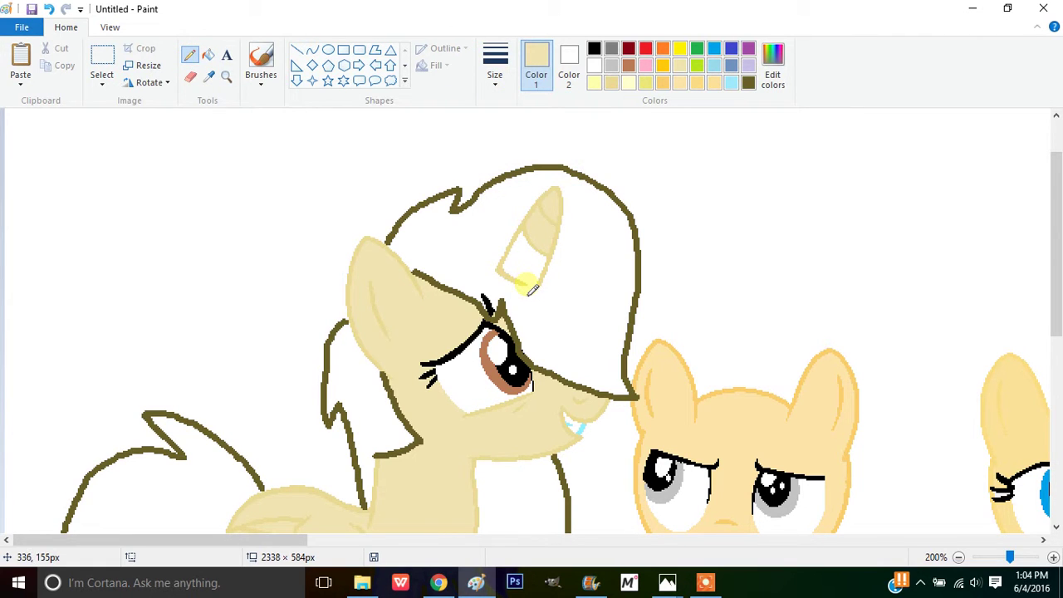
left_click_drag(536, 288, 533, 272)
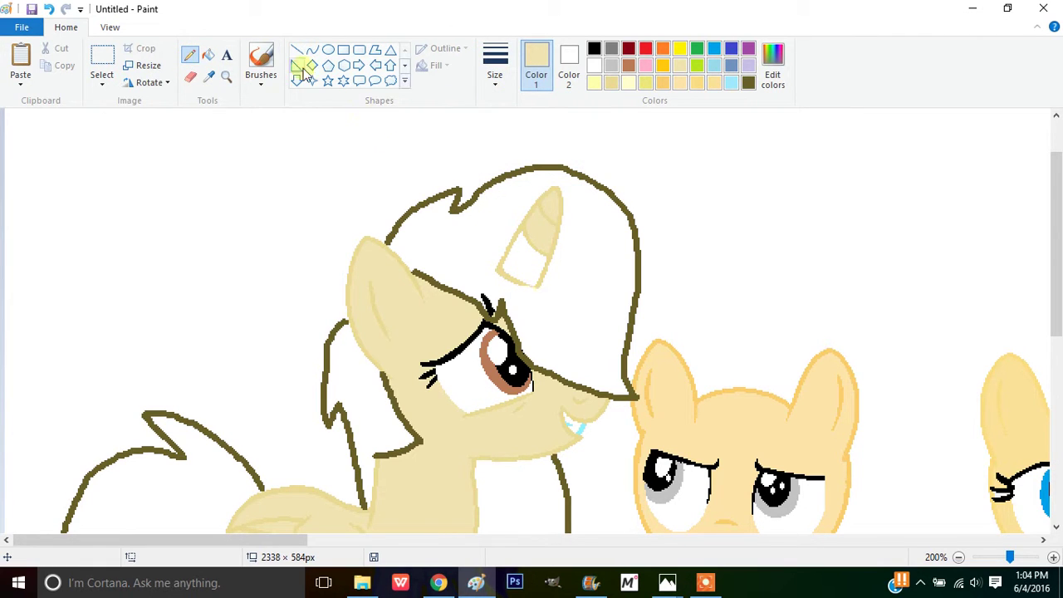
left_click(207, 56)
left_click(528, 265)
scroll(530, 276, "down", 3)
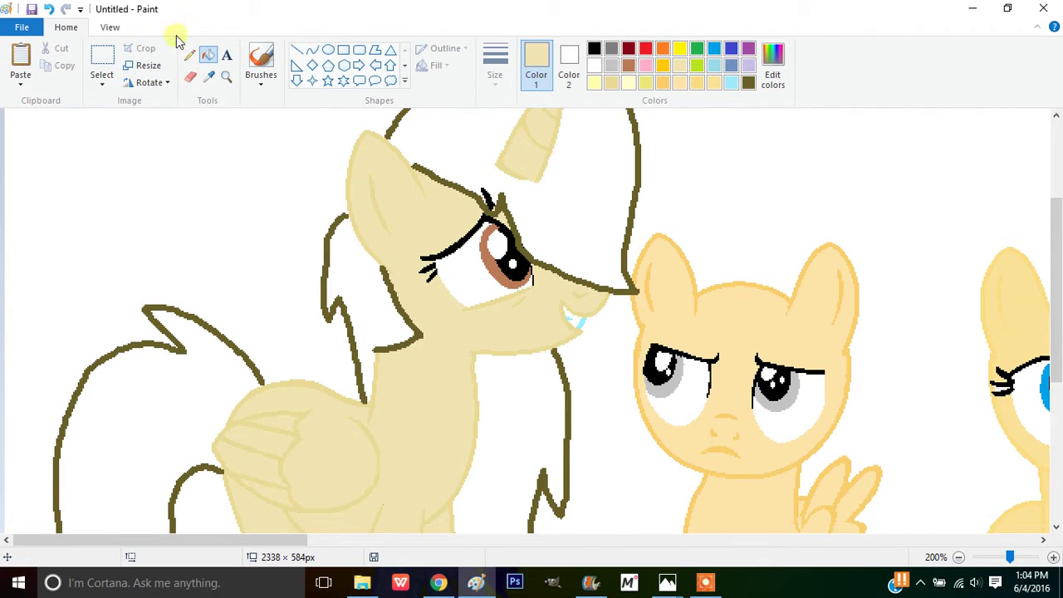
left_click(209, 75)
left_click(464, 157)
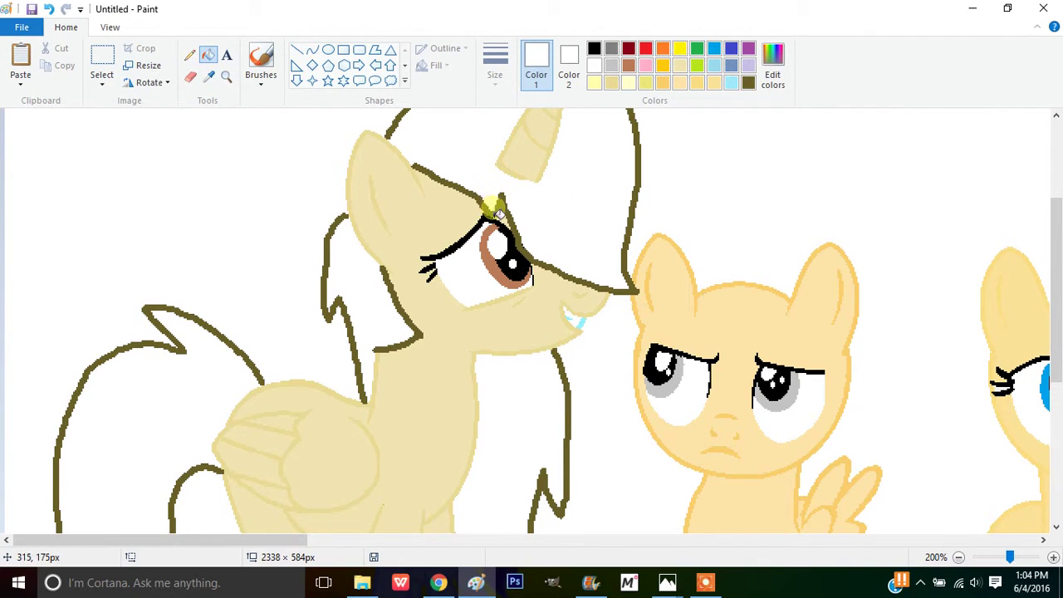
left_click(494, 208)
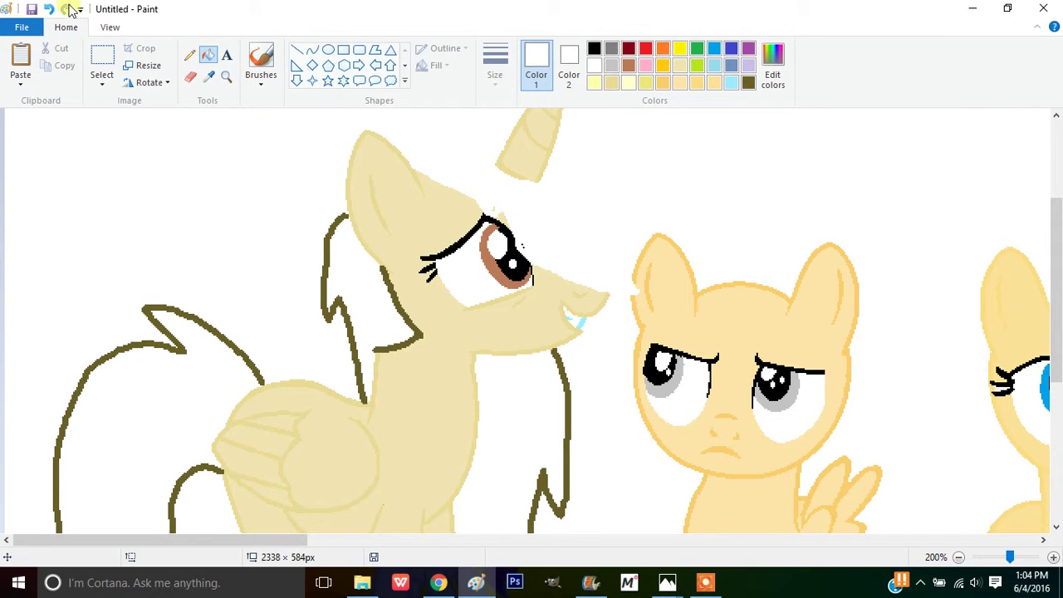
left_click(49, 9)
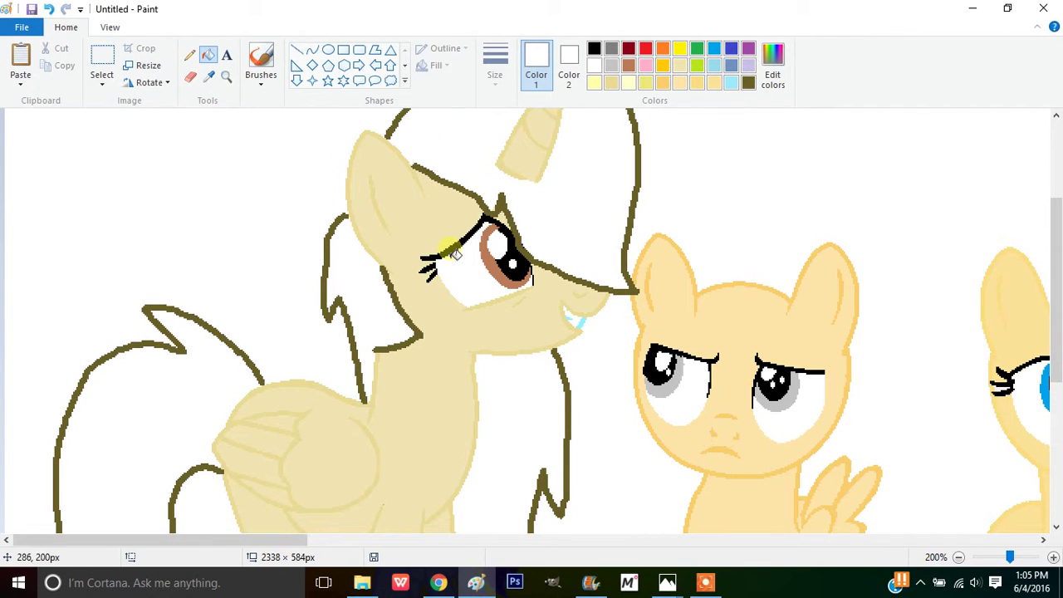
left_click(226, 76)
left_click(481, 241)
left_click(344, 214)
left_click(338, 194)
left_click(208, 55)
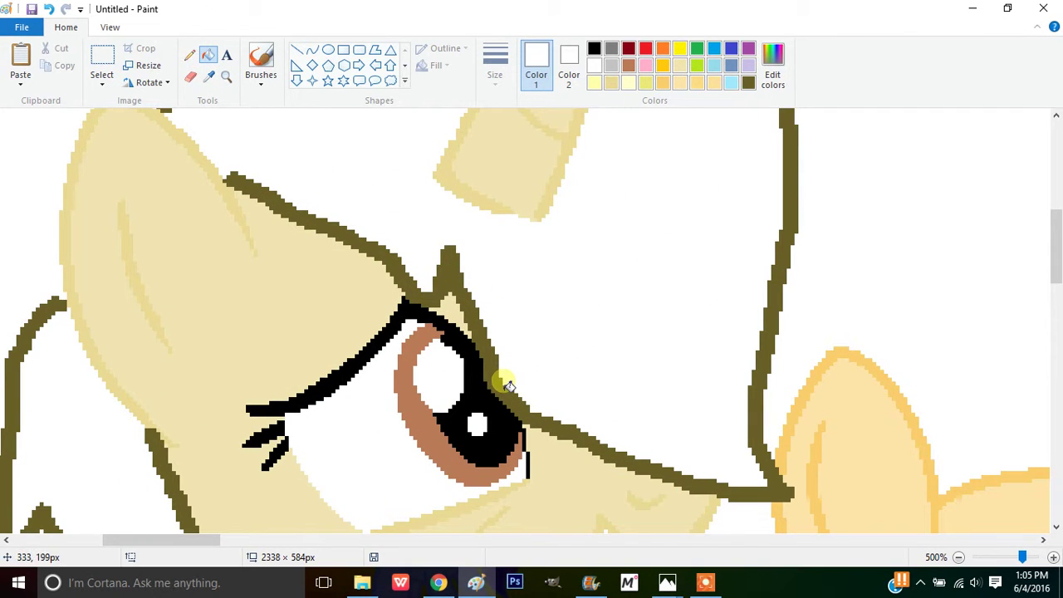
scroll(508, 385, "down", 5)
scroll(500, 308, "up", 3)
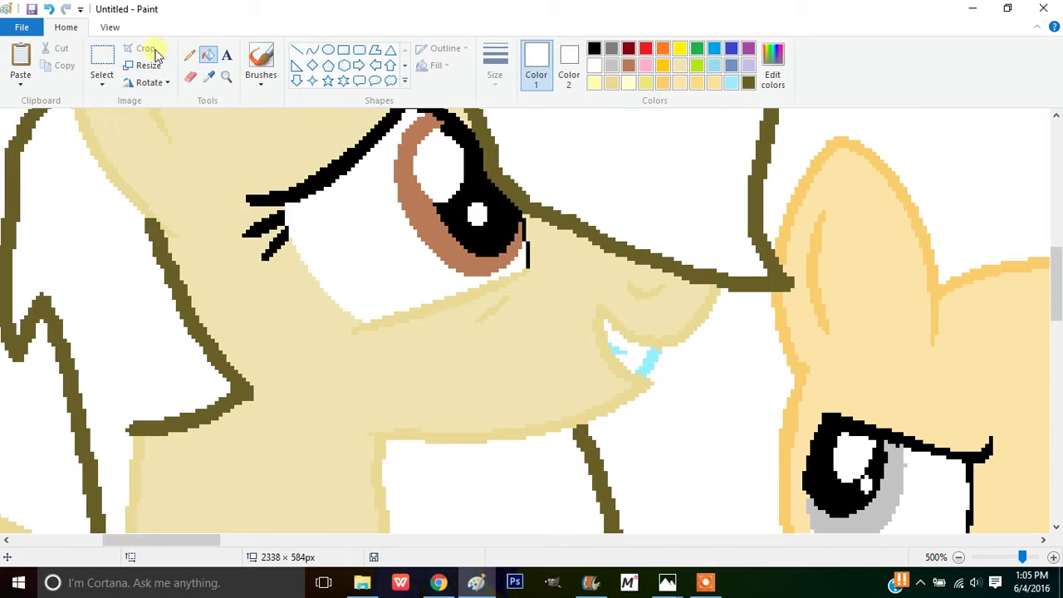
Sample the olive hair color of the character with glasses and fill the tall pony's top mane and bangs with it
left_click(110, 28)
left_click(86, 66)
left_click(51, 58)
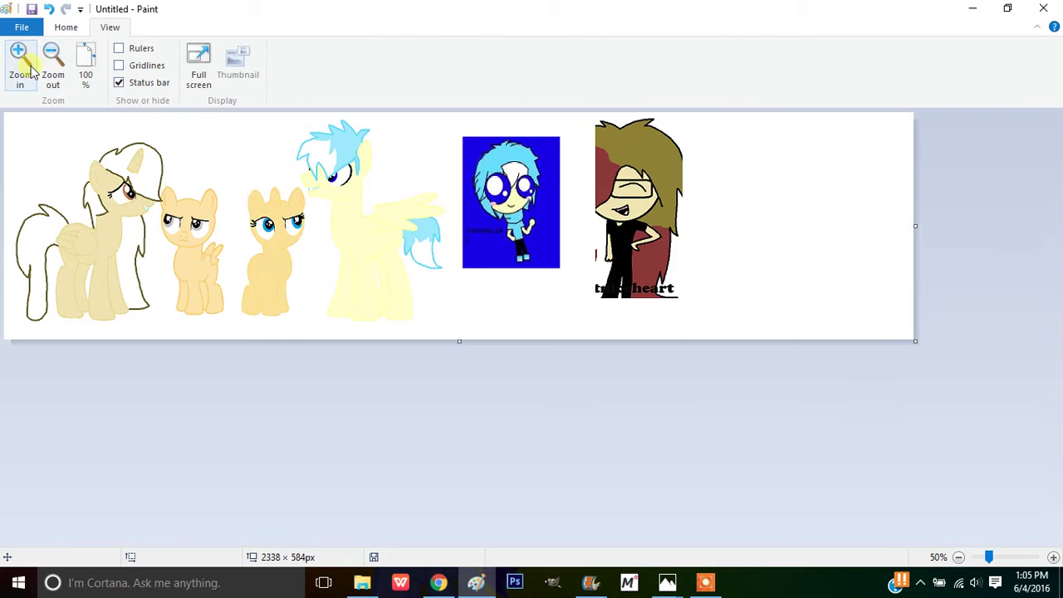
left_click(65, 27)
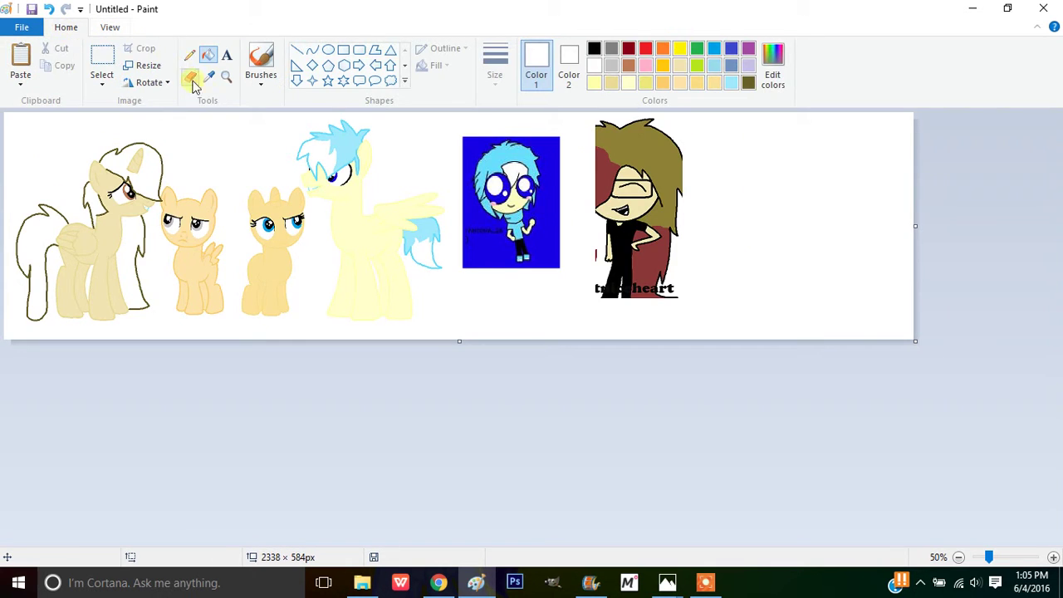
left_click(646, 153)
left_click(137, 162)
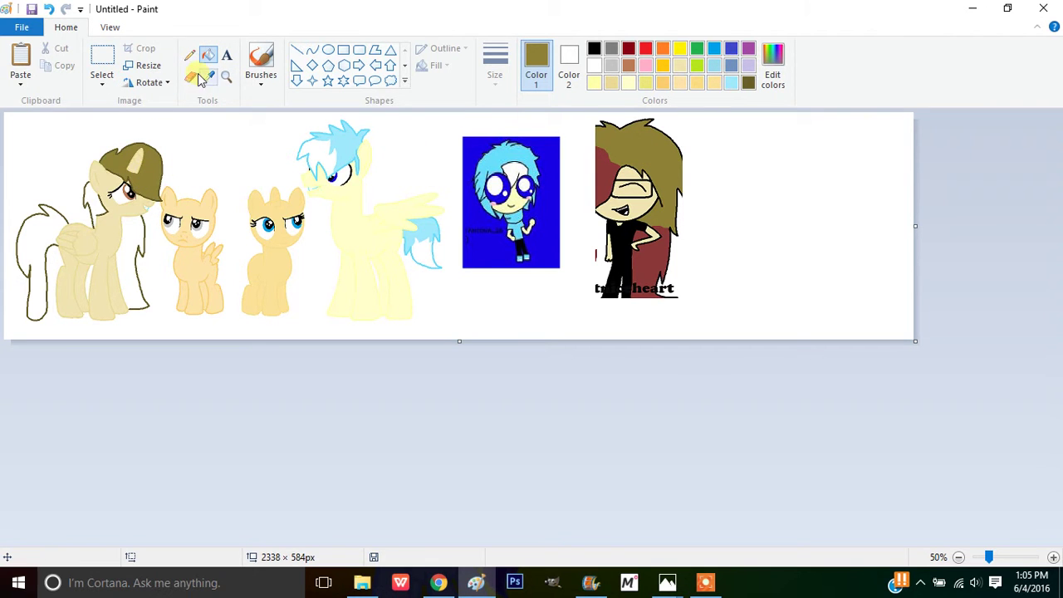
Fill the locks behind the tall pony's neck, the long front lock and the tail with the same olive
left_click(225, 76)
left_click(129, 187)
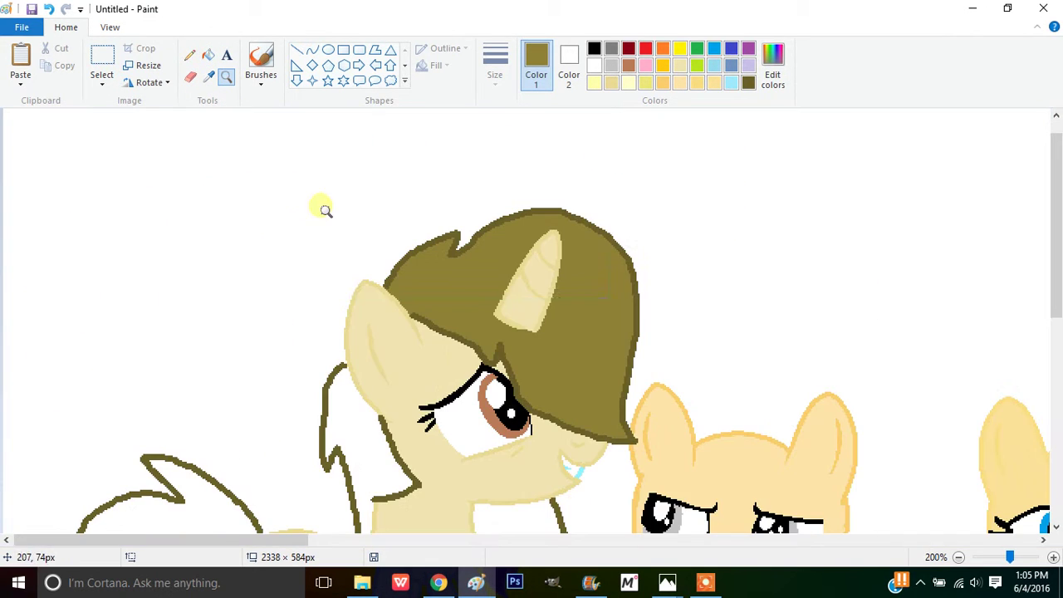
left_click(215, 58)
scroll(368, 280, "down", 5)
left_click(380, 164)
left_click(498, 309)
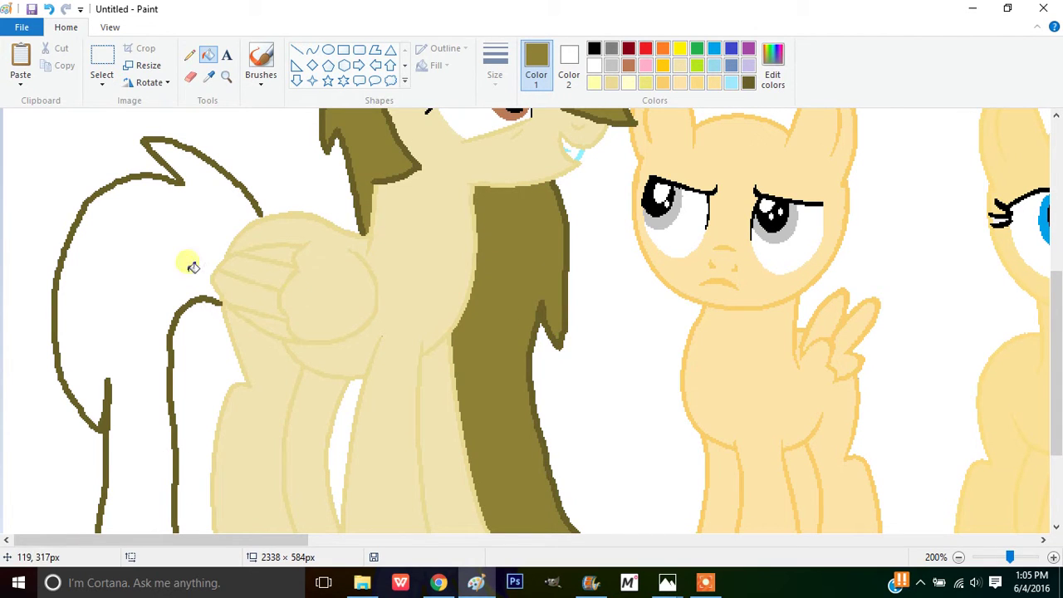
left_click(193, 266)
Sample the dark red hair color of the character with glasses and draw a jagged boundary line across the tall pony's tail
left_click_drag(303, 539, 803, 540)
left_click(209, 81)
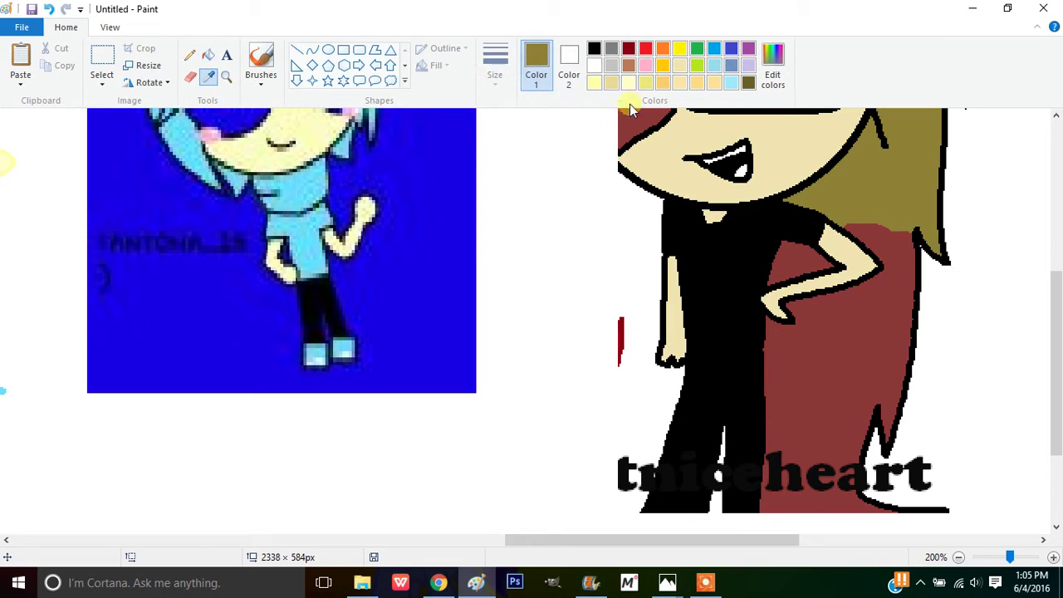
left_click(630, 114)
mouse_move(611, 539)
left_mouse_down()
mouse_move(552, 548)
mouse_move(52, 519)
left_mouse_up()
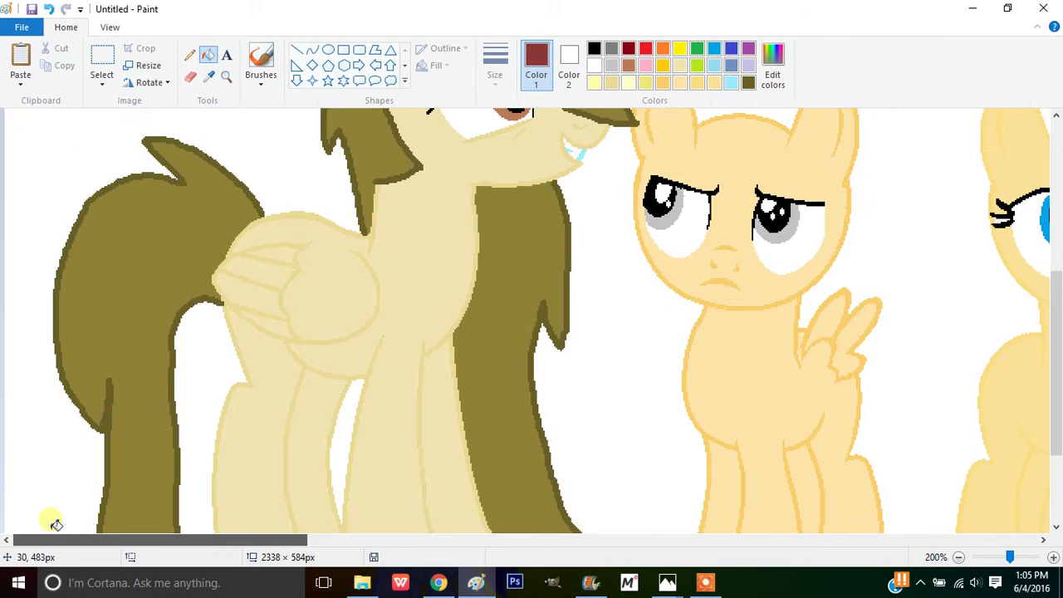
left_click(189, 55)
mouse_move(62, 276)
left_mouse_down()
mouse_move(157, 262)
mouse_move(142, 293)
mouse_move(166, 282)
mouse_move(167, 314)
left_mouse_up()
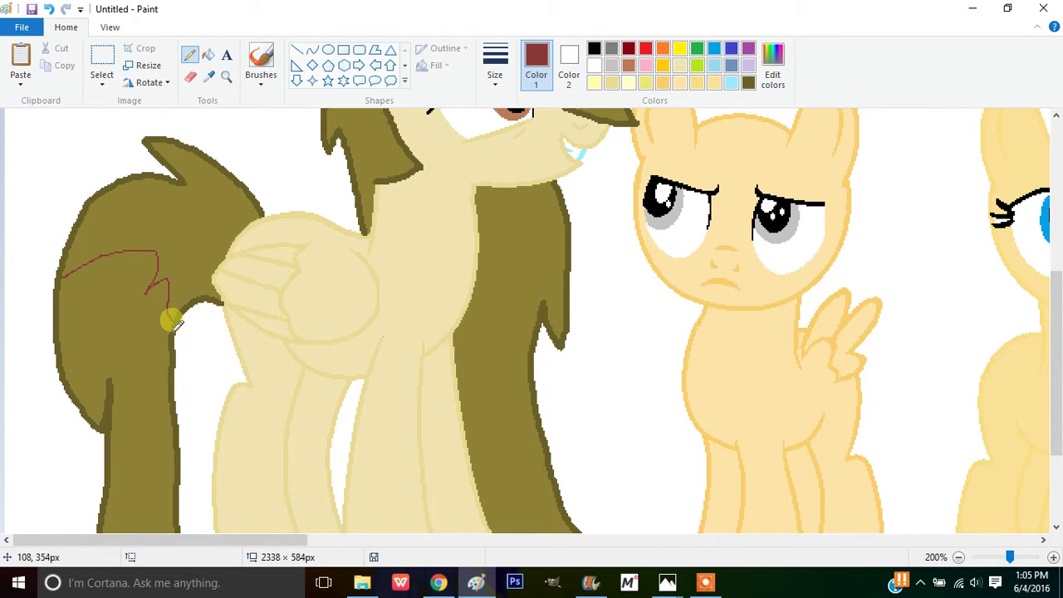
Draw jagged dark red boundary lines across the tall pony's neck lock, long front lock and bangs
scroll(170, 320, "up", 3)
mouse_move(356, 270)
left_mouse_down()
mouse_move(383, 257)
mouse_move(408, 267)
left_mouse_up()
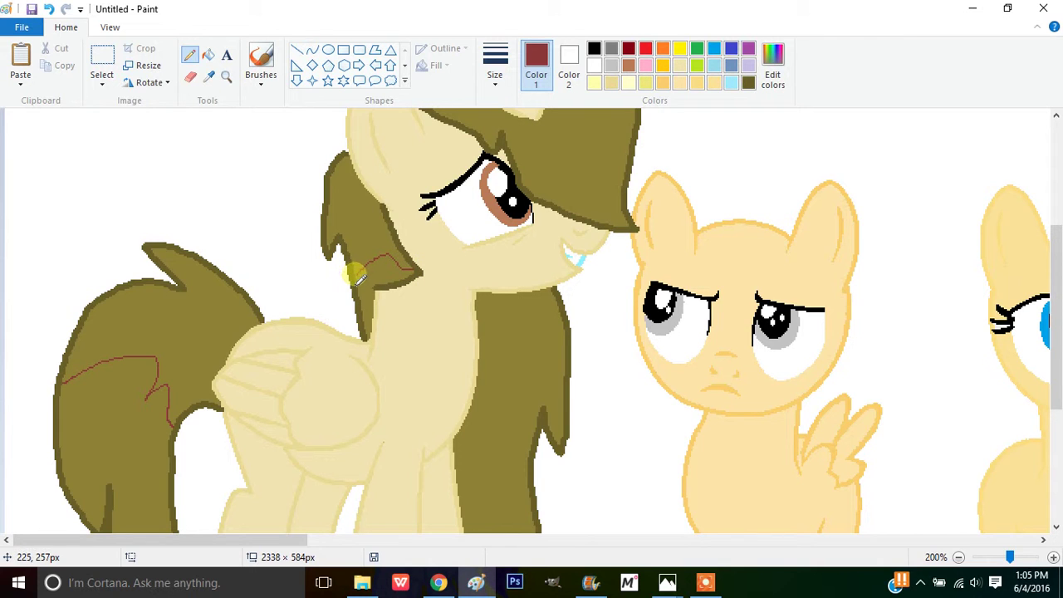
scroll(507, 304, "down", 3)
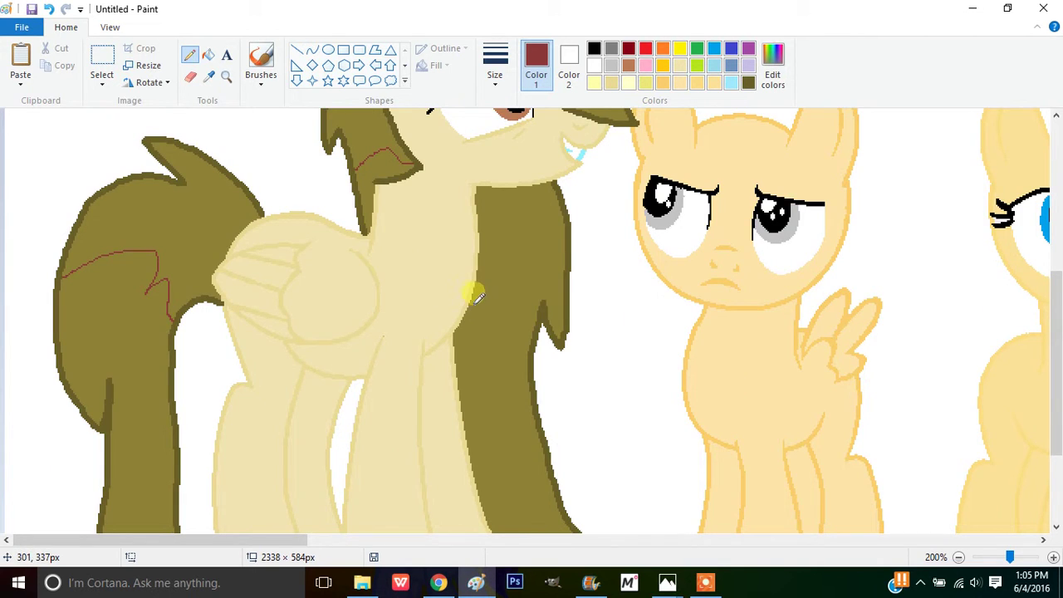
left_click_drag(489, 292, 523, 305)
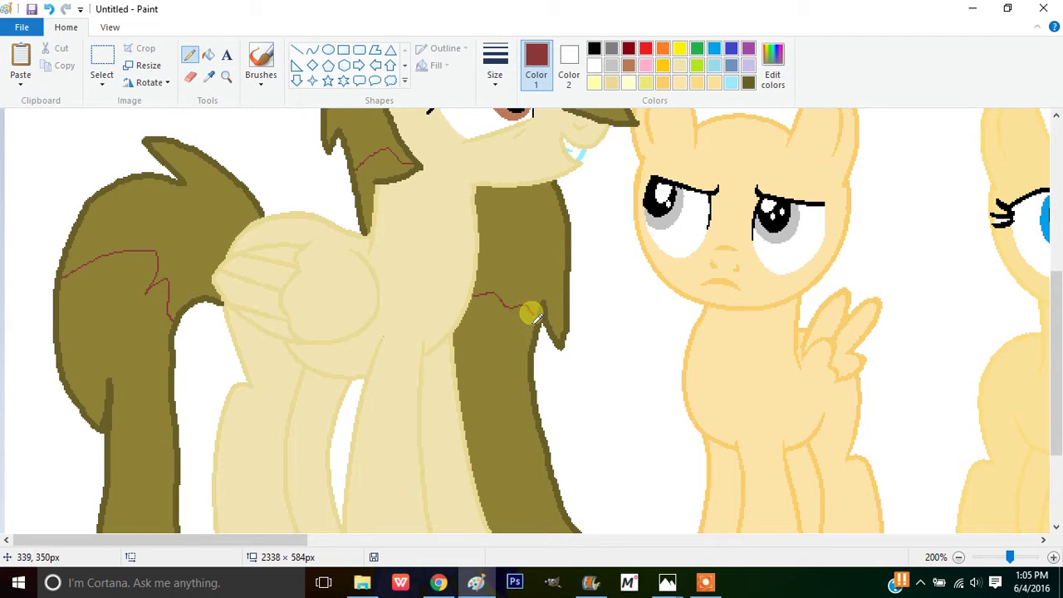
scroll(536, 315, "up", 6)
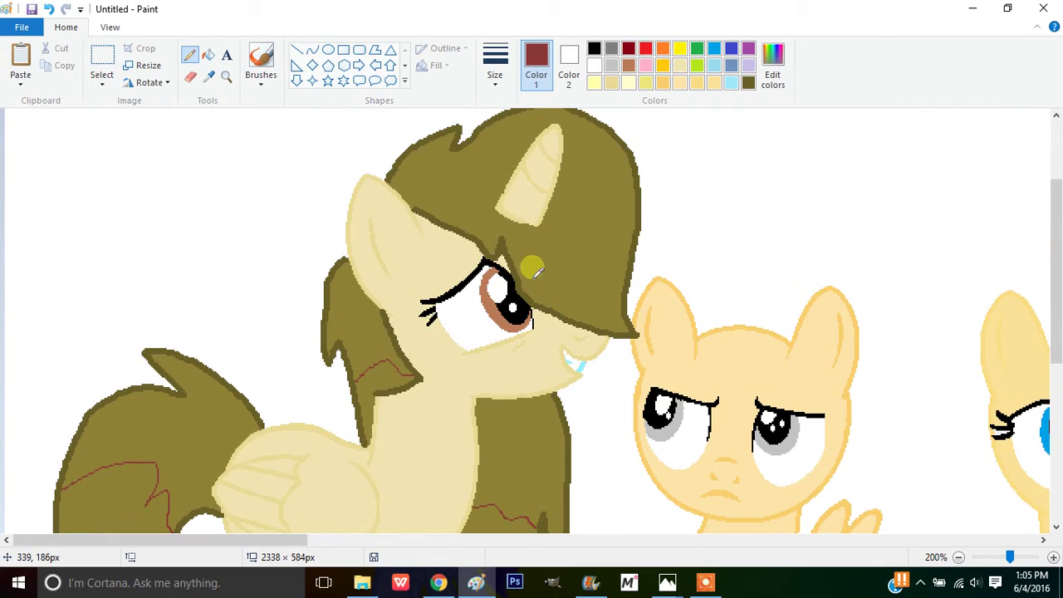
mouse_move(516, 267)
left_mouse_down()
mouse_move(596, 269)
mouse_move(624, 286)
left_mouse_up()
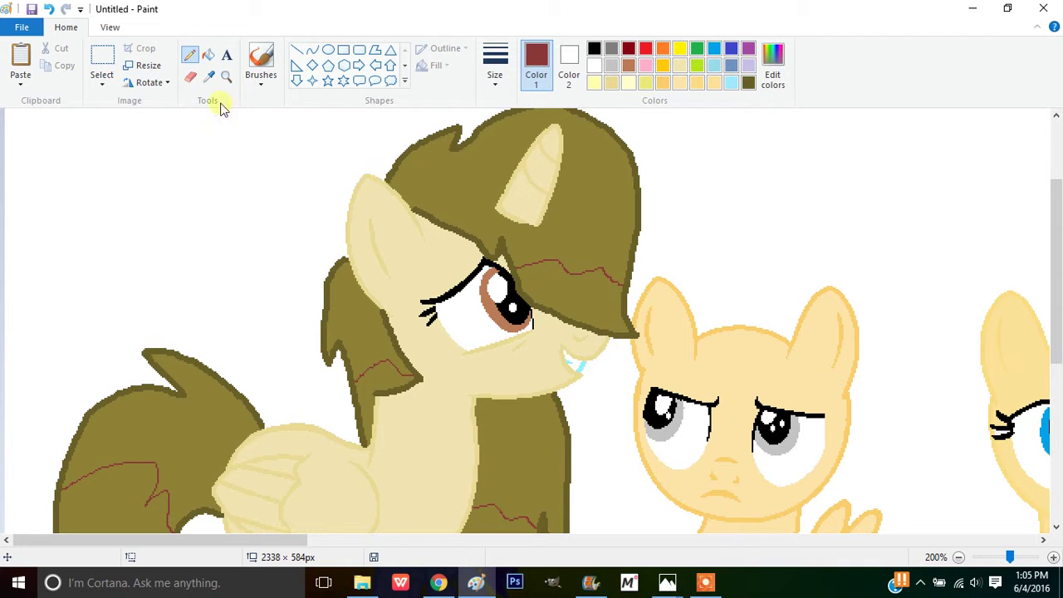
Fill the neck lock, tail and bangs below their boundary lines with dark red
left_click(210, 55)
left_click(385, 375)
left_click(133, 515)
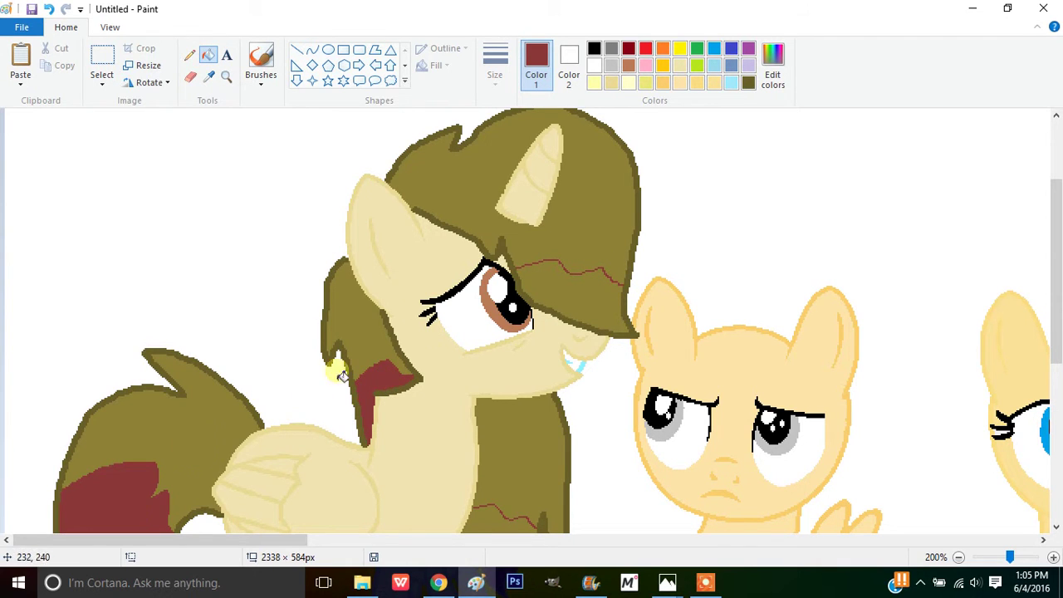
left_click(576, 299)
scroll(548, 382, "down", 2)
left_click(493, 440)
scroll(498, 431, "down", 2)
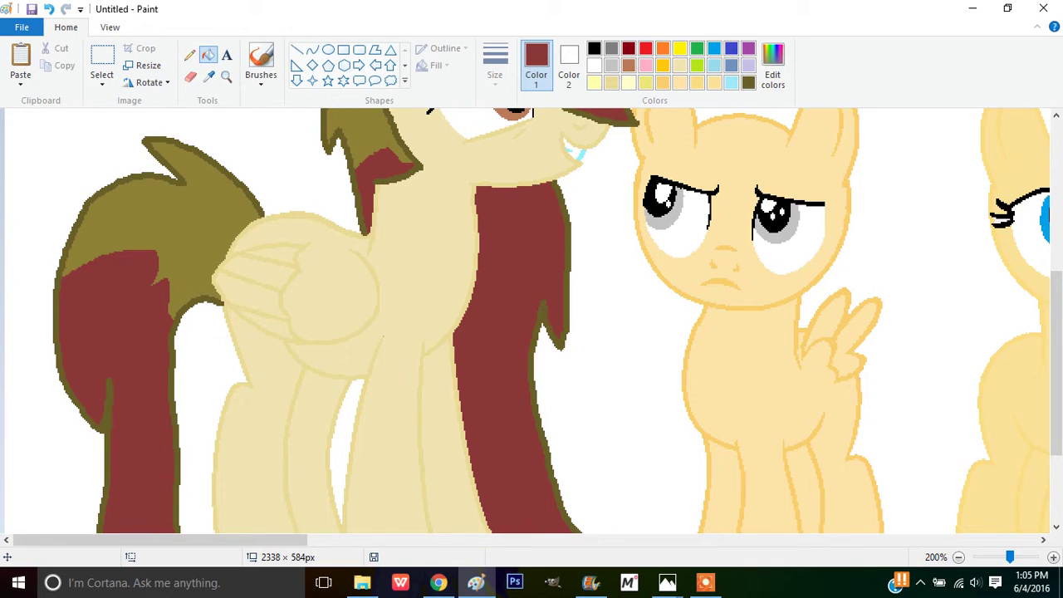
left_click(49, 8)
Close the boundary line across the long front lock with the Pencil and fill the lock below it with dark red
left_click(189, 55)
left_click_drag(538, 313, 490, 299)
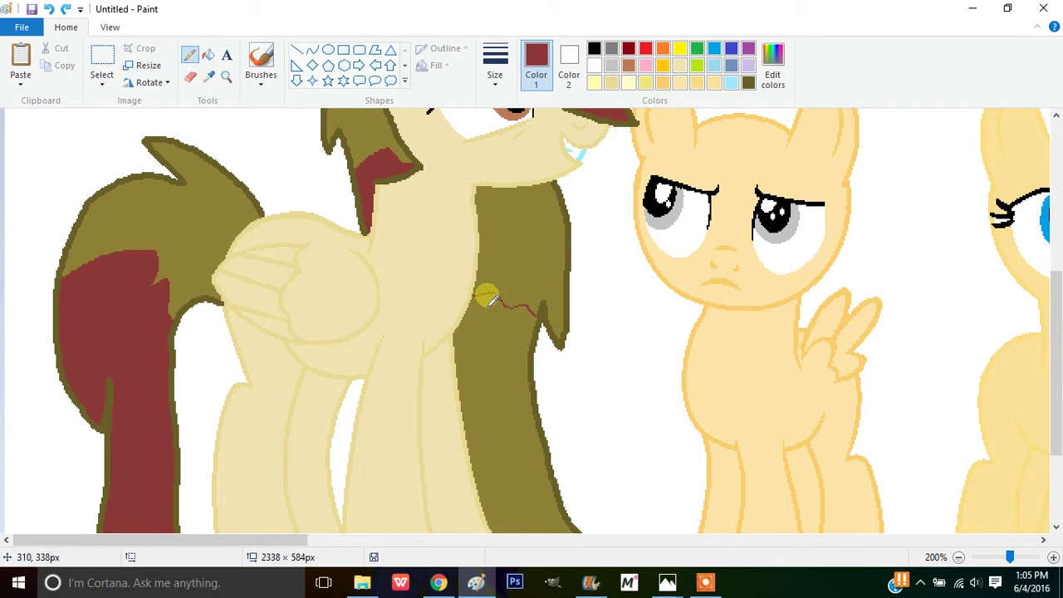
left_click(207, 55)
left_click(467, 351)
scroll(498, 373, "up", 2)
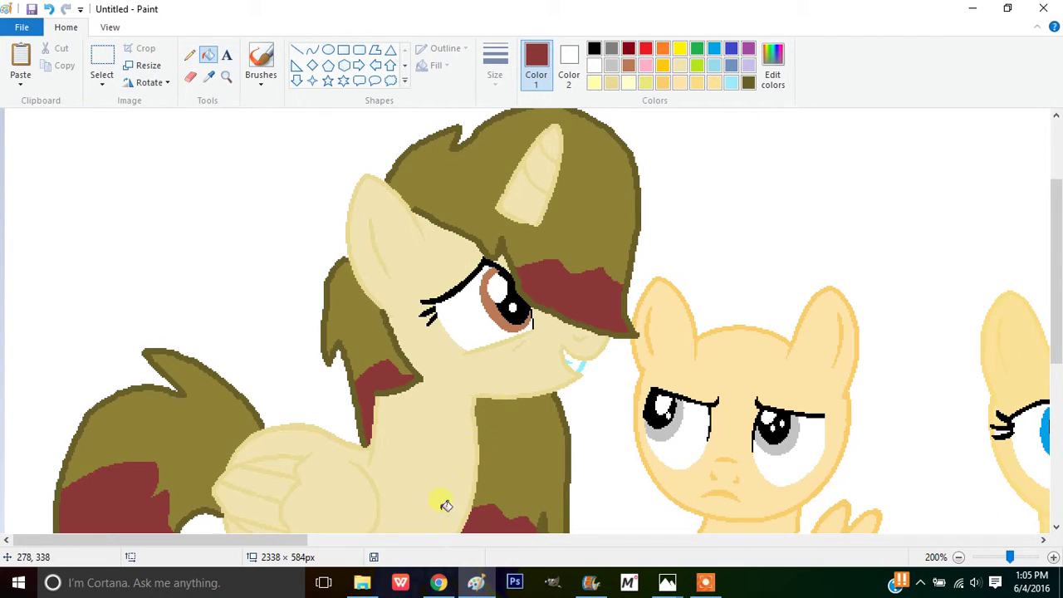
Draw a black rounded rectangle about 74 × 63 px around the tall pony's visible eye as a glasses lens
left_click(359, 49)
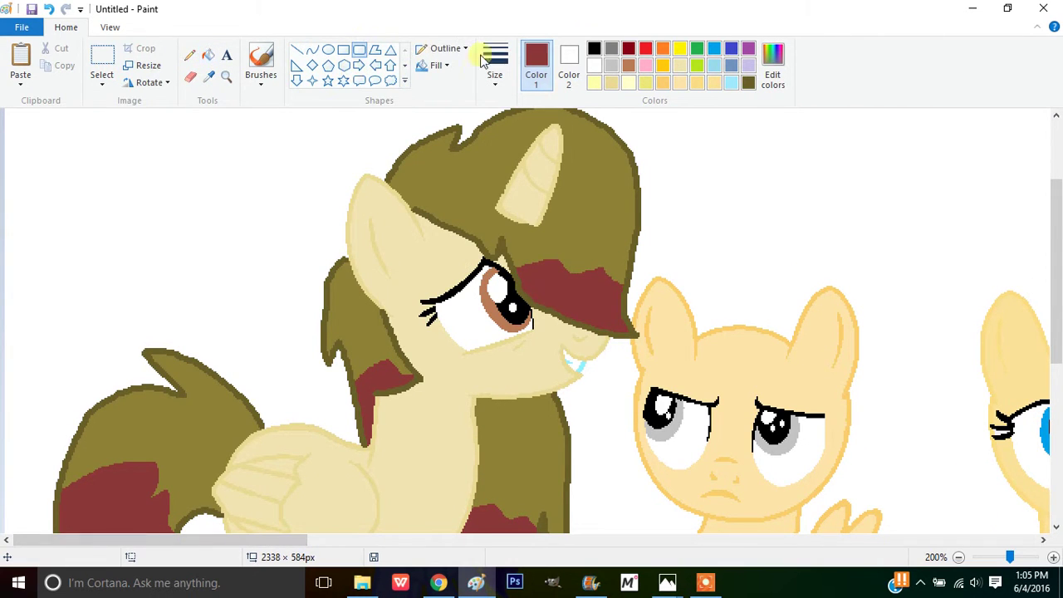
left_click(593, 49)
left_click_drag(532, 257, 424, 358)
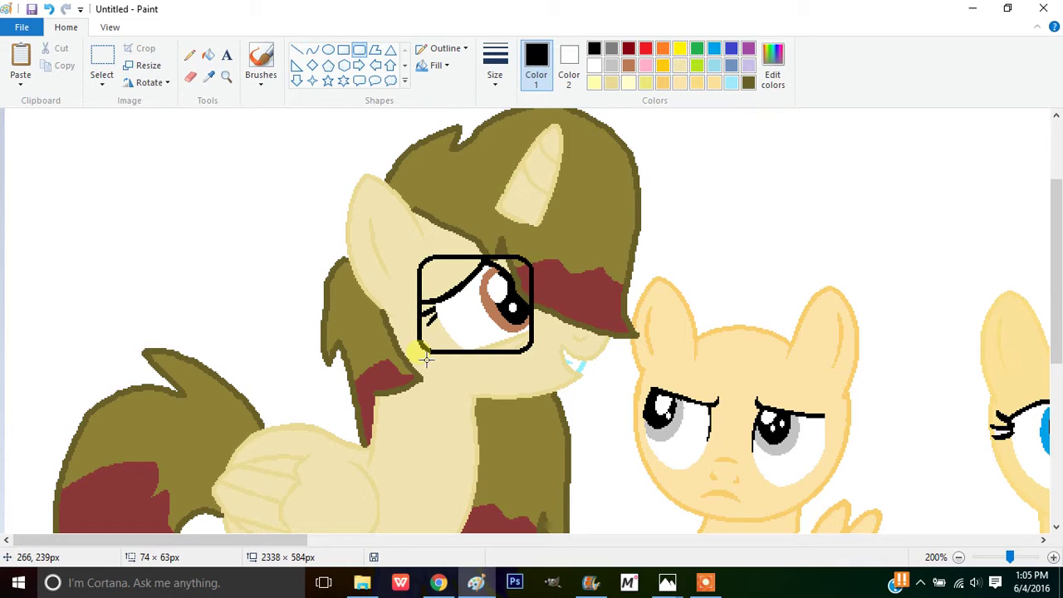
left_click_drag(287, 540, 407, 540)
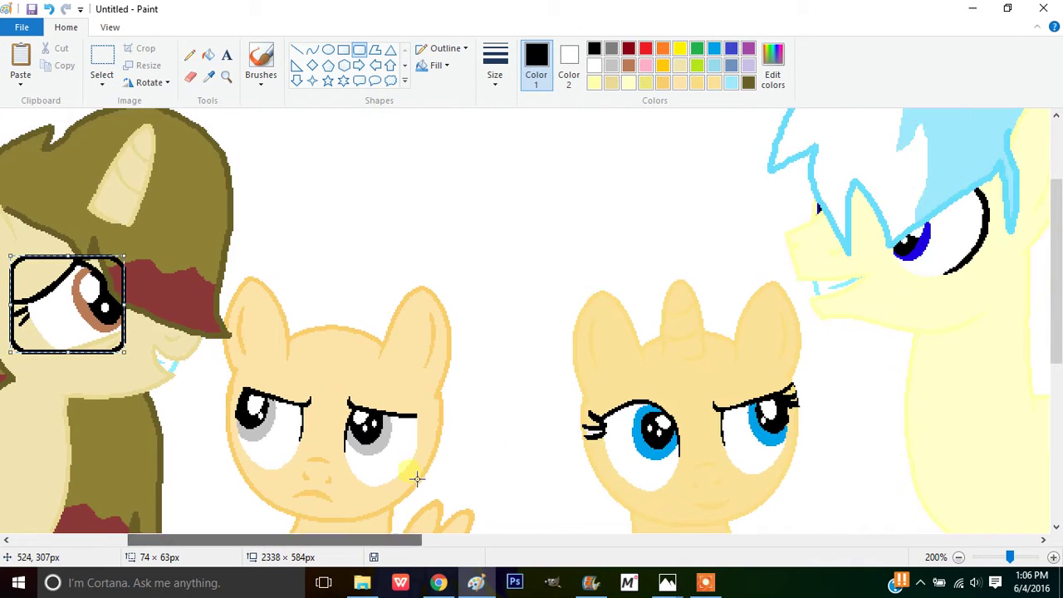
Mix a custom grey of RGB 176, 176, 176 for the grey-eyed pegasus pony's mane outline
scroll(416, 478, "down", 3)
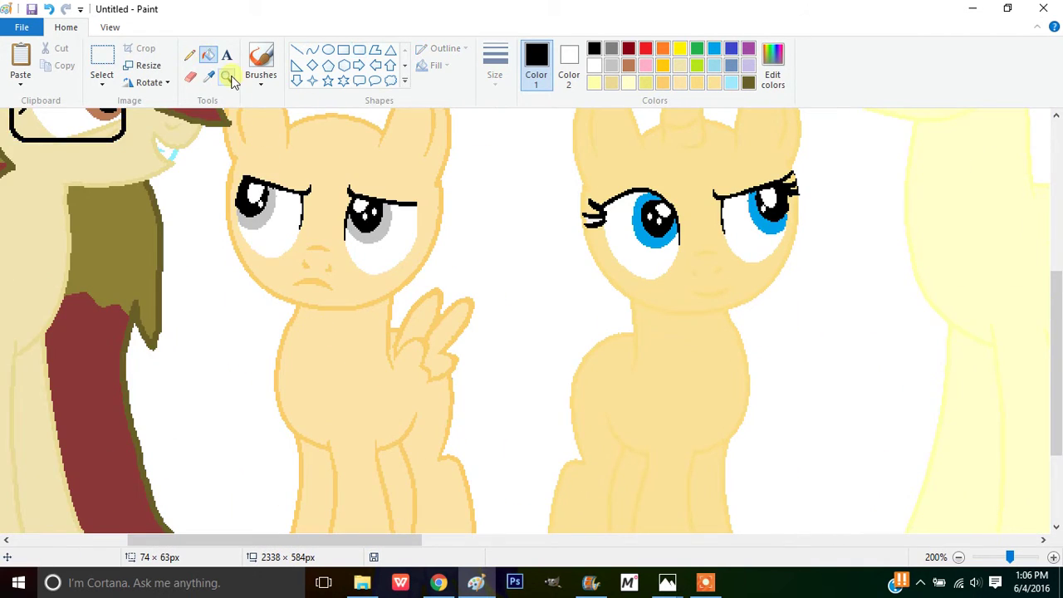
left_click(226, 76)
left_click(363, 212)
left_click(211, 54)
left_click(611, 66)
left_click(611, 48)
scroll(623, 185, "up", 3)
left_click(772, 66)
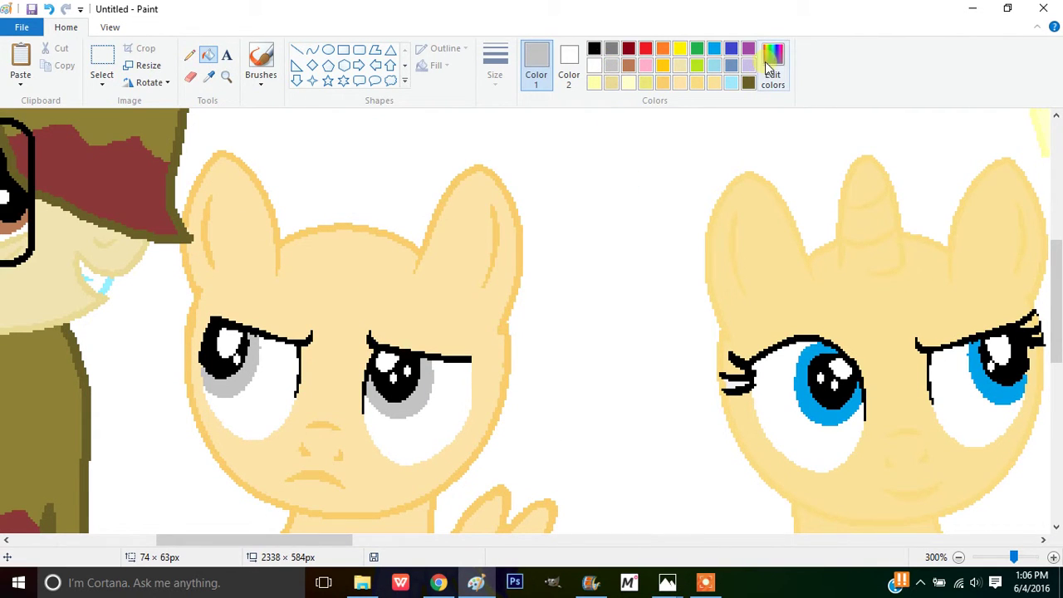
left_click(696, 227)
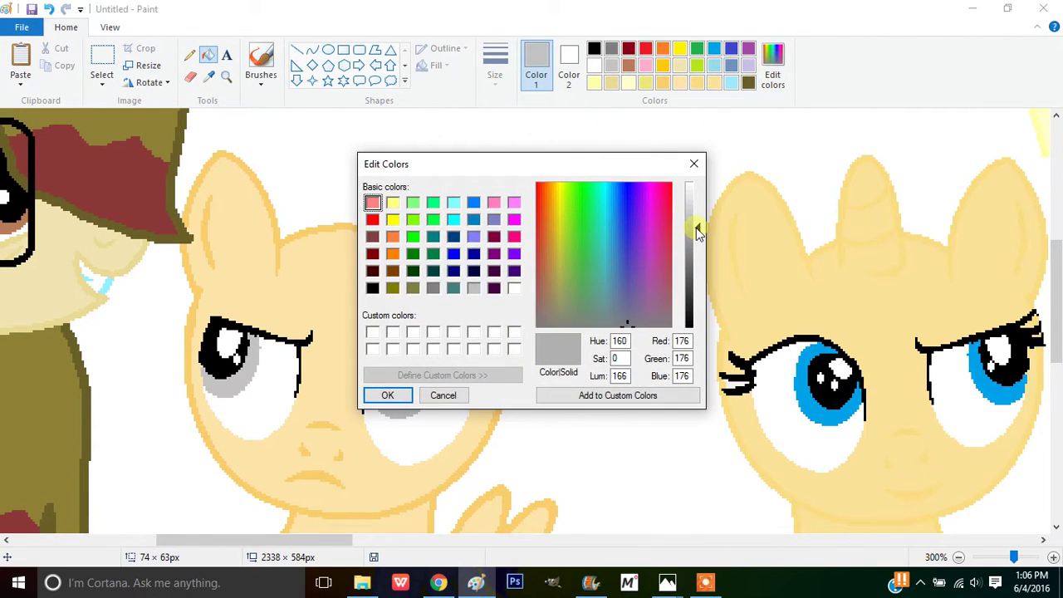
left_click(440, 394)
Draw a spiky grey mane outline with jagged bangs on the pegasus's head, using the Pencil at the third line width
left_click(189, 54)
scroll(415, 233, "up", 3)
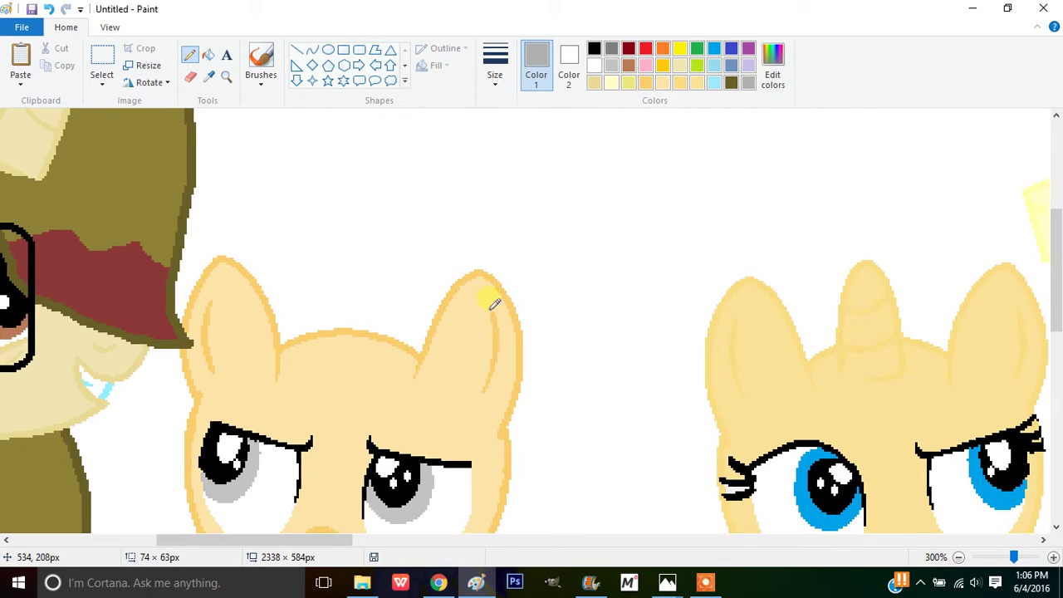
left_click_drag(452, 279, 371, 171)
left_click(48, 8)
left_click(494, 78)
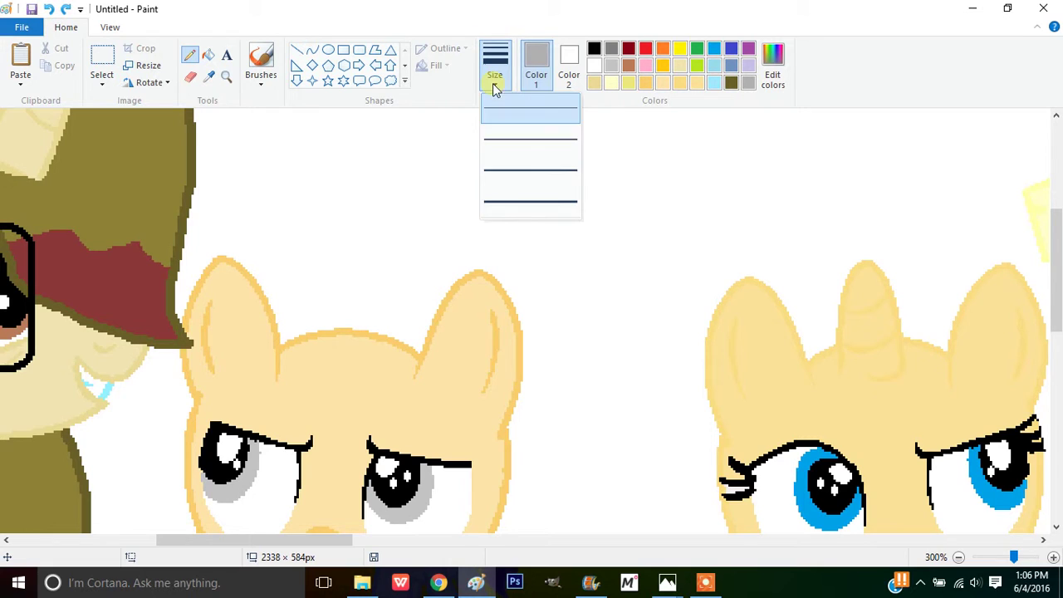
left_click(532, 174)
mouse_move(452, 279)
left_mouse_down()
mouse_move(368, 227)
mouse_move(376, 245)
mouse_move(284, 224)
mouse_move(312, 244)
mouse_move(218, 270)
mouse_move(258, 297)
mouse_move(205, 332)
mouse_move(229, 453)
mouse_move(242, 408)
mouse_move(310, 480)
mouse_move(329, 520)
mouse_move(353, 453)
mouse_move(401, 509)
mouse_move(420, 468)
mouse_move(459, 493)
mouse_move(406, 363)
left_mouse_up()
Fill the pegasus's mane with white, covering the head, ear and eyelid areas inside the outline
scroll(417, 355, "down", 3)
left_click(208, 75)
left_click(261, 126)
left_click(224, 55)
left_click(207, 55)
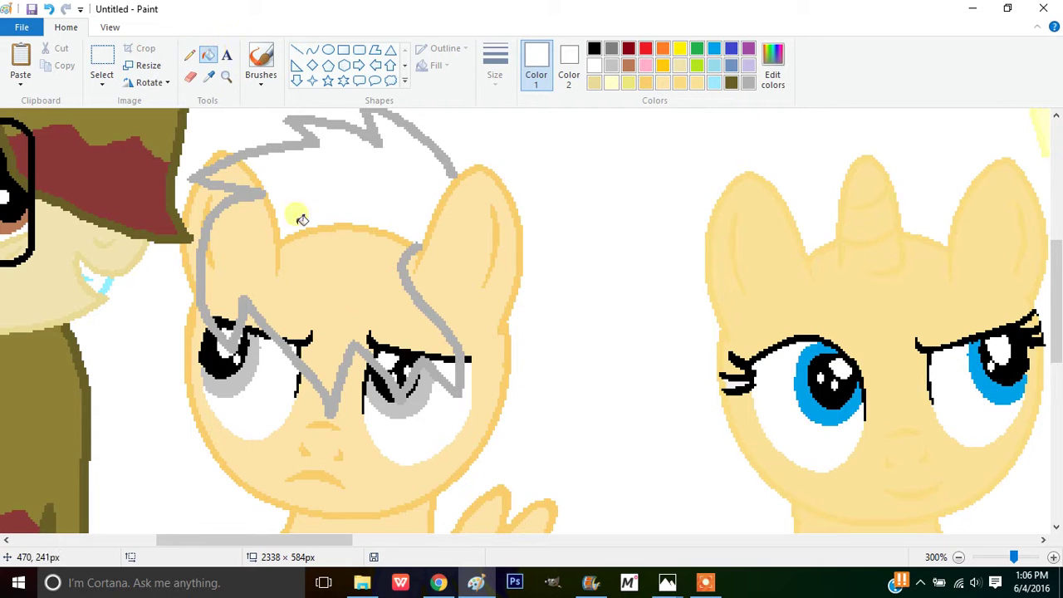
left_click(347, 239)
left_click(301, 339)
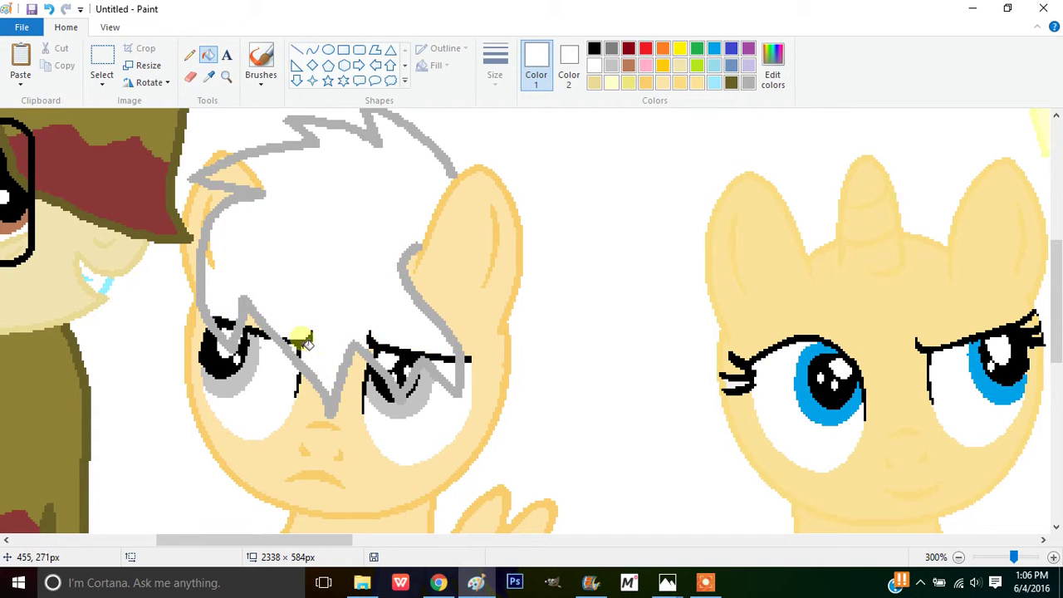
left_click(387, 348)
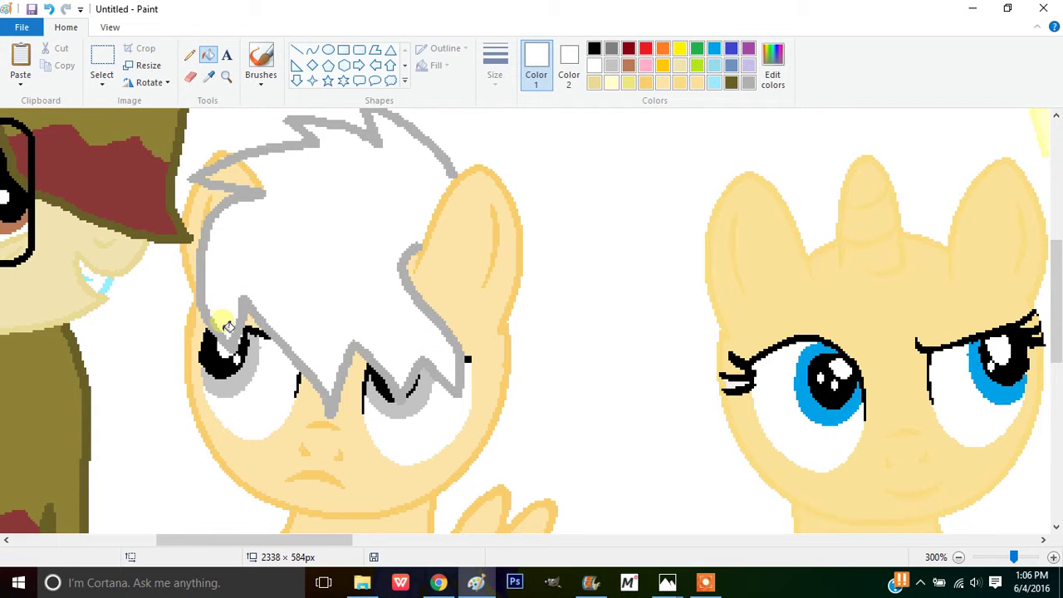
Draw a grey tail outline with pointed tips behind the pegasus's wing and hind leg using the Pencil
scroll(329, 278, "down", 3)
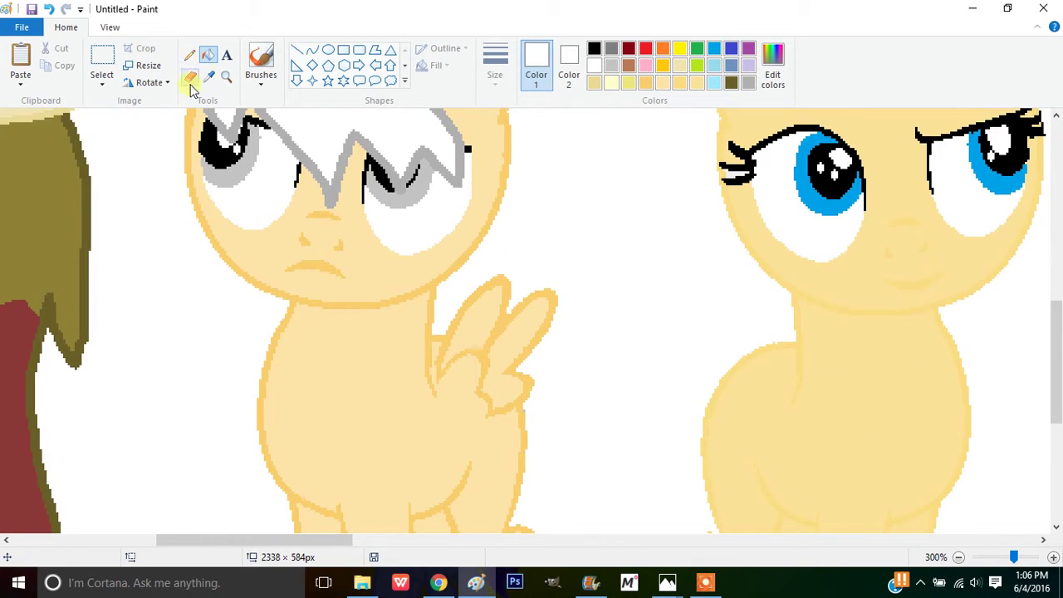
left_click(190, 55)
left_click(747, 83)
scroll(612, 312, "down", 2)
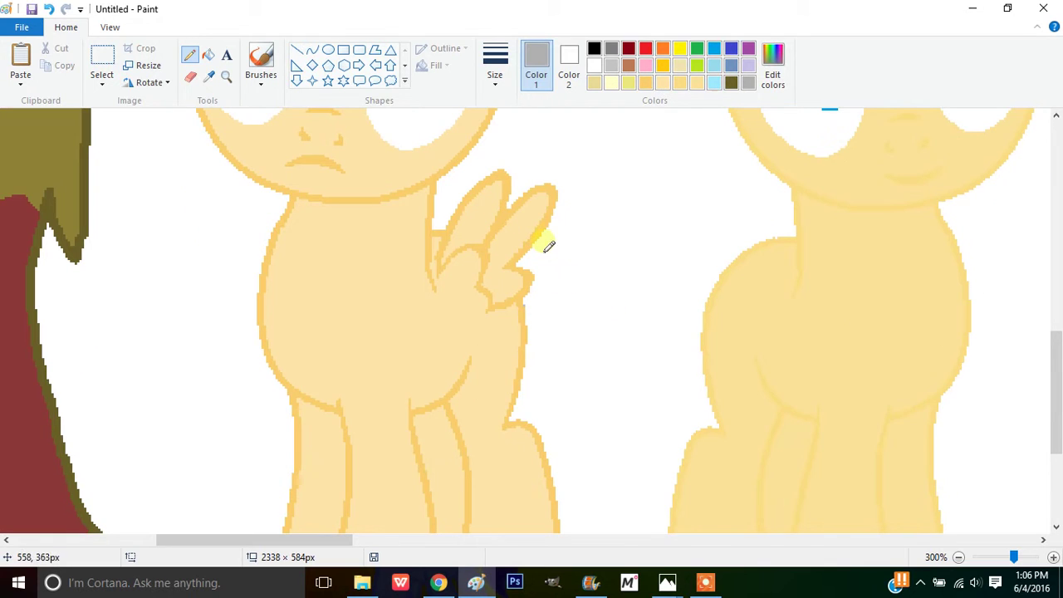
mouse_move(552, 232)
left_mouse_down()
mouse_move(645, 288)
mouse_move(602, 276)
mouse_move(624, 410)
mouse_move(608, 452)
mouse_move(593, 421)
mouse_move(593, 495)
mouse_move(531, 466)
mouse_move(537, 362)
left_mouse_up()
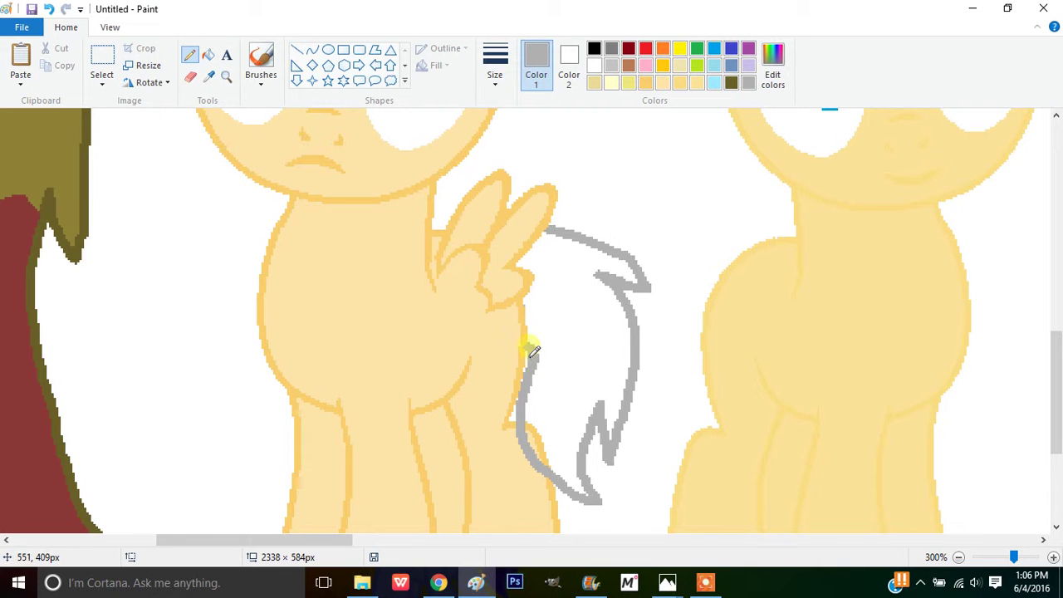
Fill the hind leg area enclosed by the pegasus's tail outline with white
left_click(208, 55)
scroll(532, 323, "up", 3)
scroll(531, 324, "down", 4)
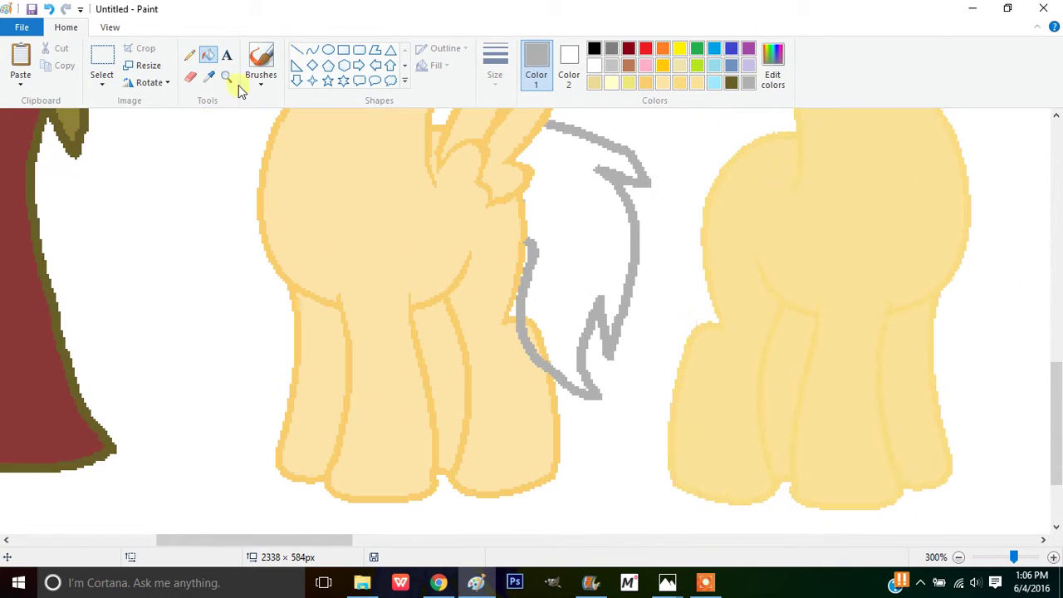
left_click(215, 76)
left_click(552, 322)
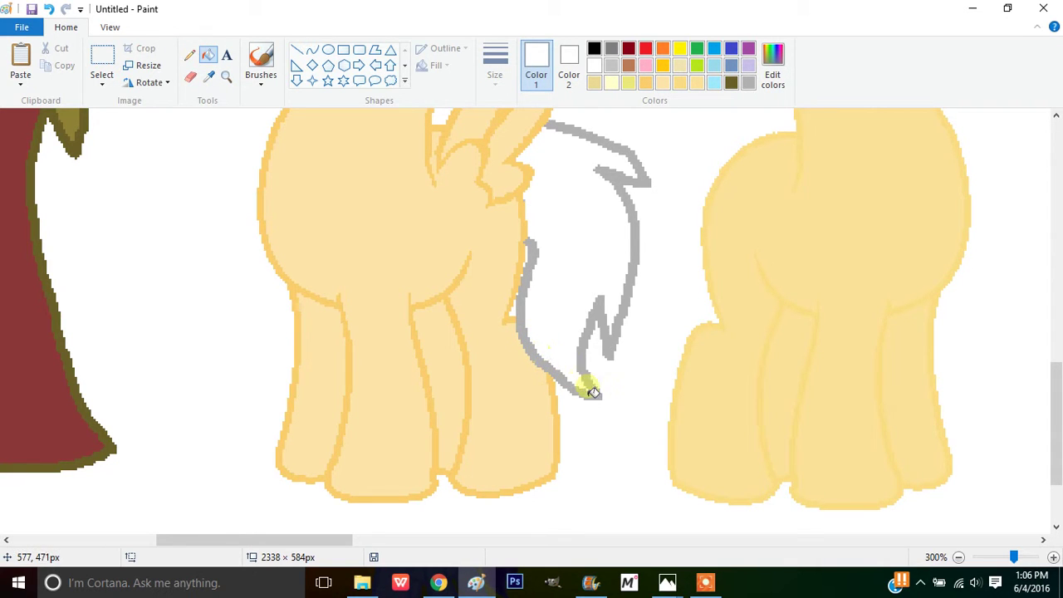
scroll(532, 340, "up", 4)
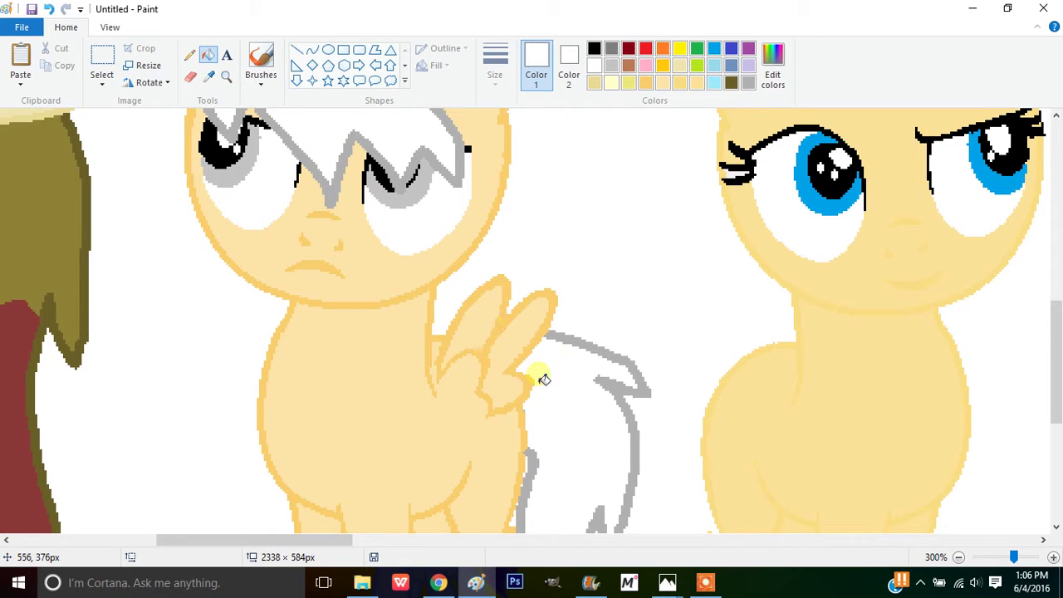
left_click(528, 416)
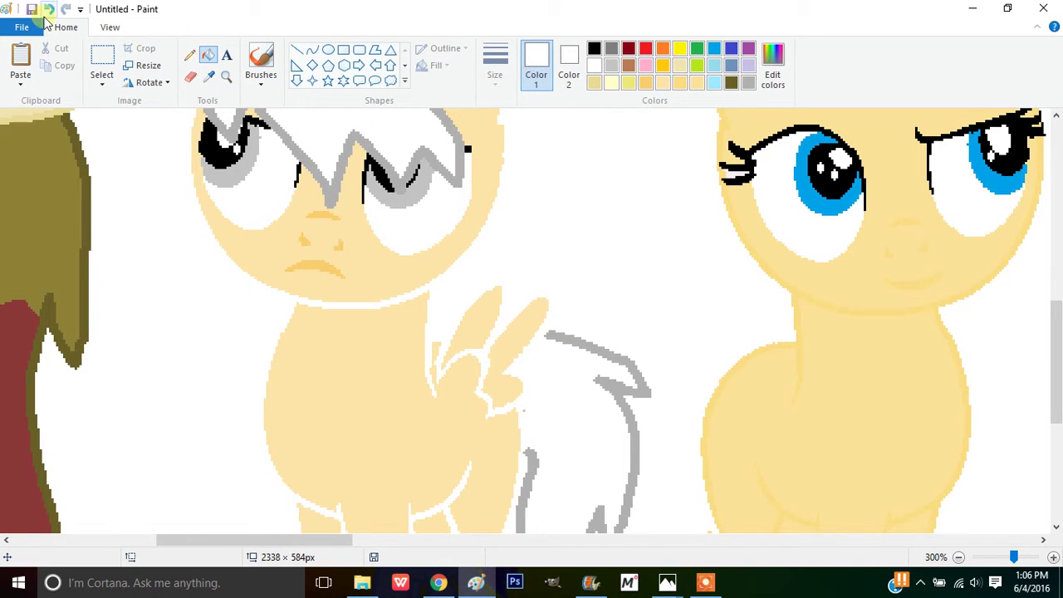
left_click(48, 9)
Touch up the tail's edge just below the pegasus's wing in white with a thin Pencil
left_click(188, 65)
left_click(494, 64)
left_click(523, 126)
left_click(526, 299)
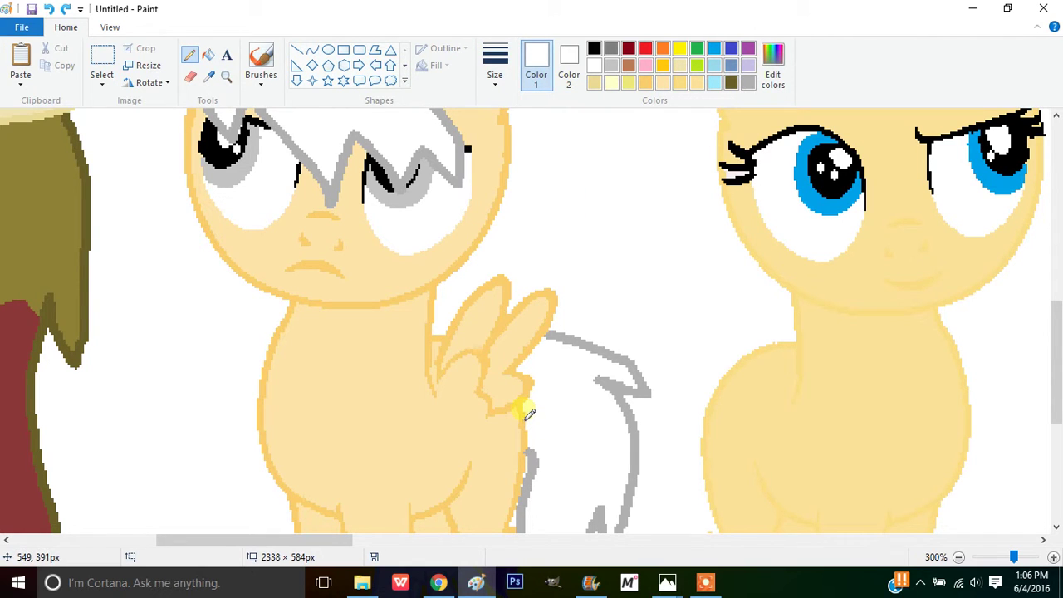
left_click(496, 75)
left_click(504, 205)
Fill the part of the pegasus's mane overlapping the ear with white
scroll(387, 273, "up", 5)
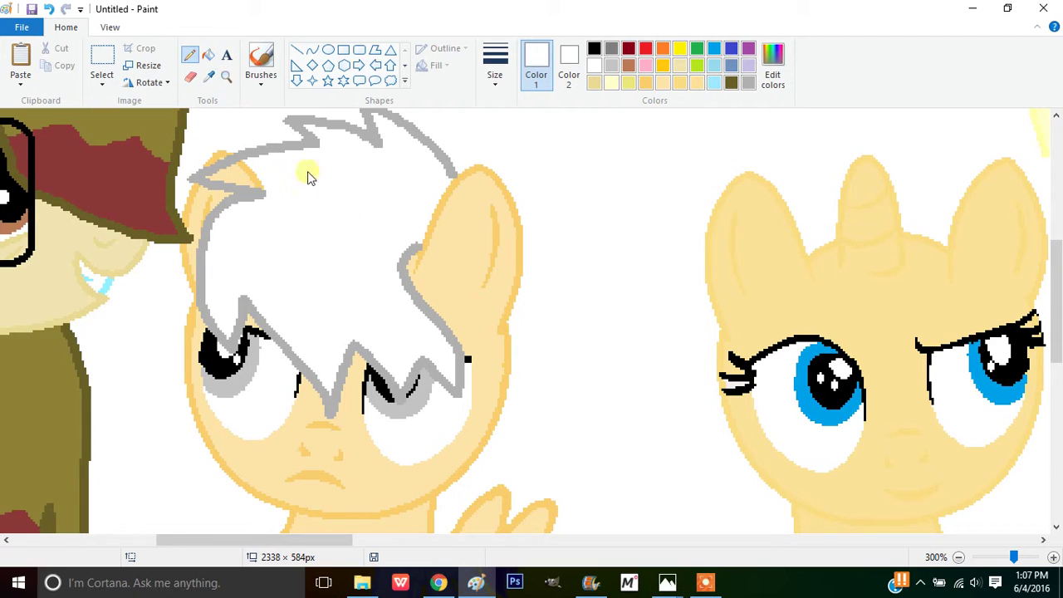
left_click(208, 55)
left_click(250, 181)
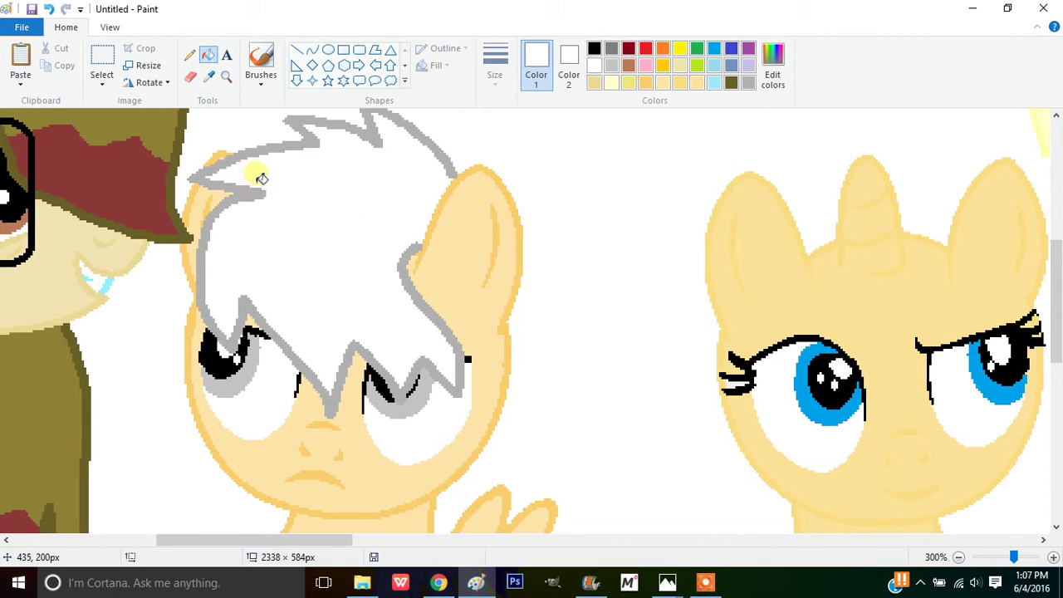
Mix a lighter custom grey of RGB 230, 230, 230 as the drawing color
left_click(768, 76)
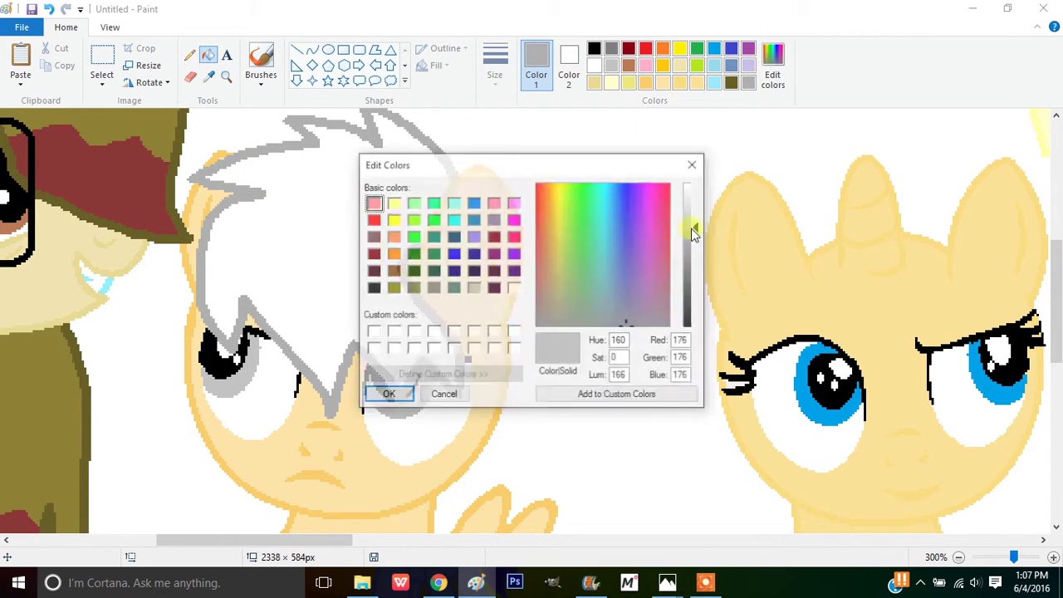
left_click(689, 197)
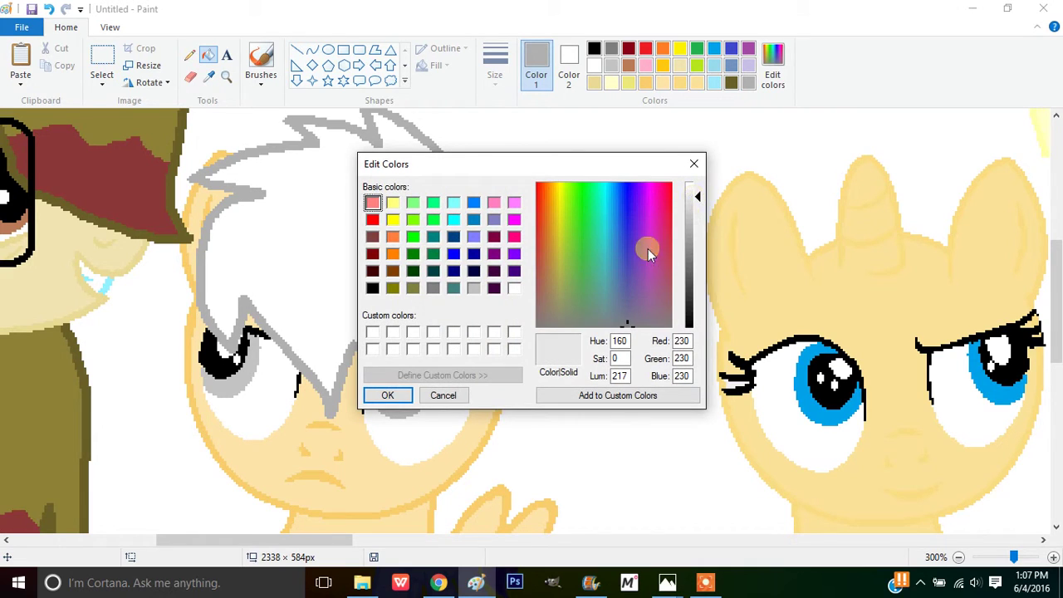
left_click(386, 396)
left_click(207, 309)
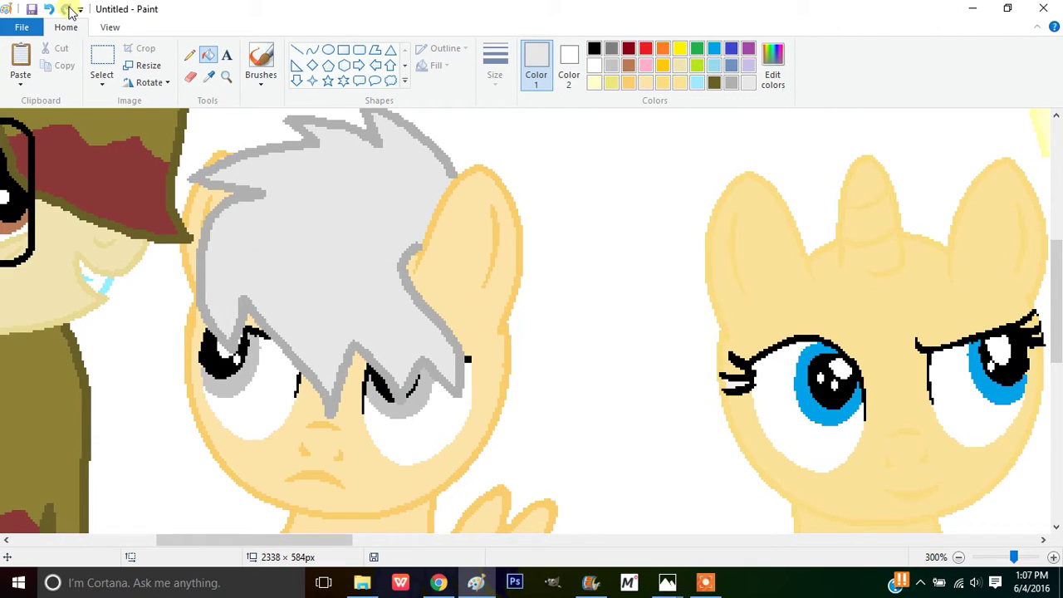
left_click(52, 8)
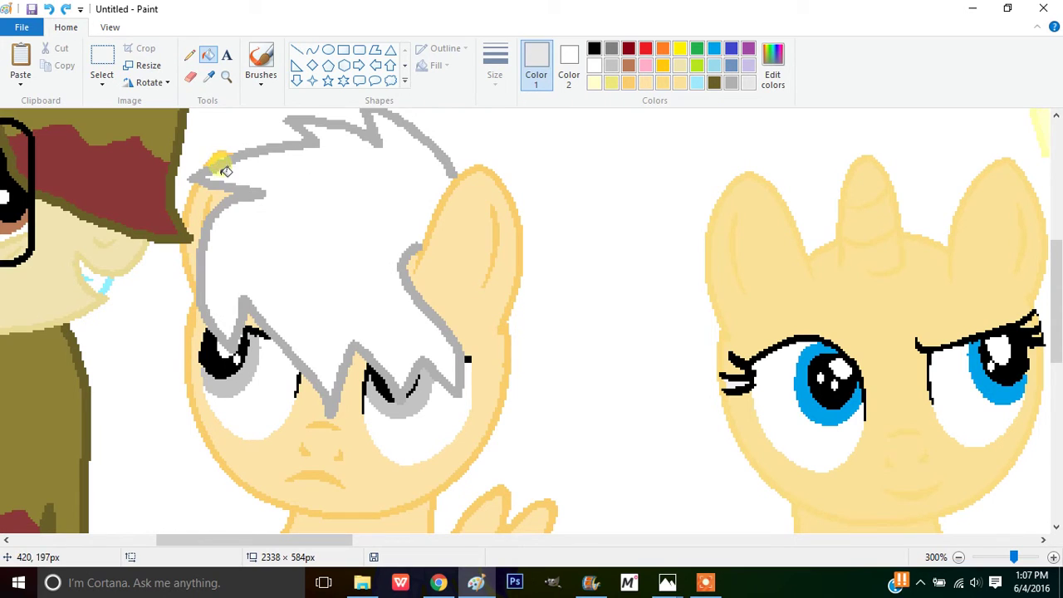
key("ctrl+z")
Recolor the pegasus's tail outline with the light grey
scroll(567, 288, "down", 4)
left_click(612, 249)
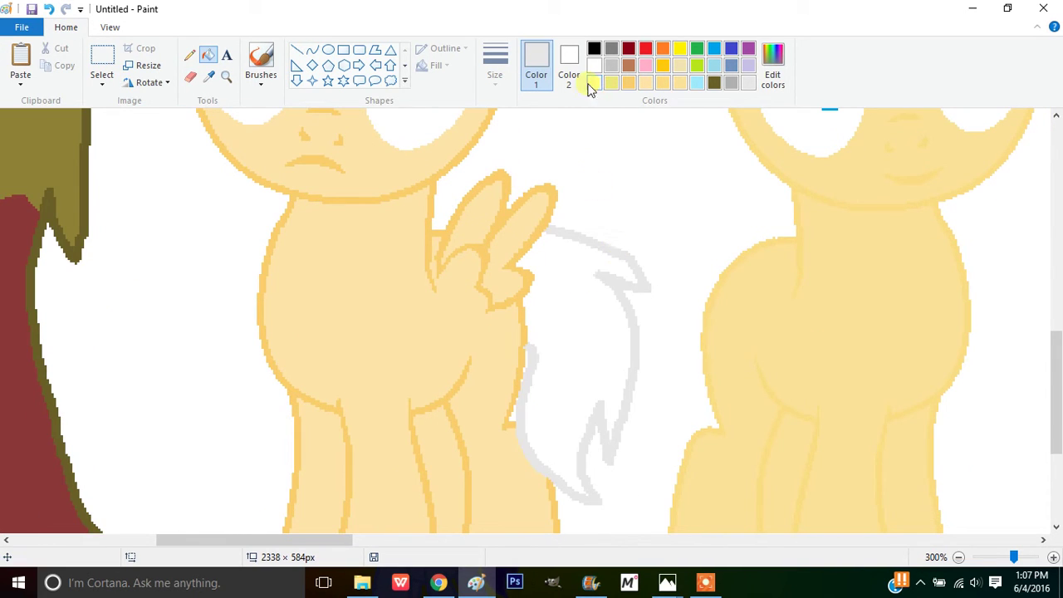
Set up the Pencil in black for drawing around the pegasus's legs
left_click(593, 48)
left_click(189, 54)
scroll(493, 201, "down", 3)
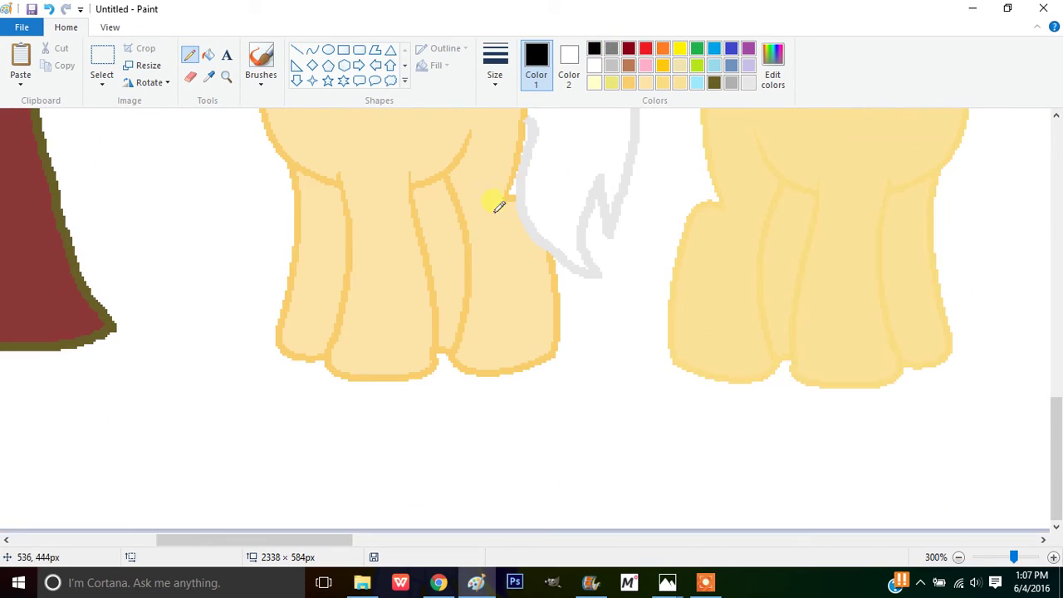